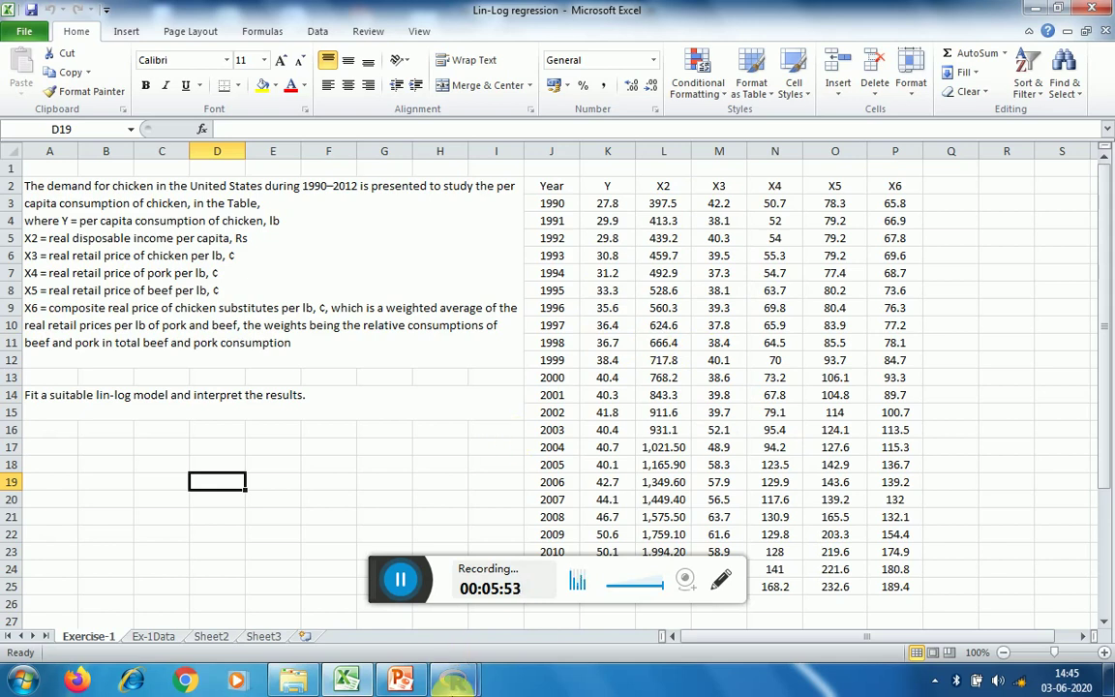
# Switch to R Commander, maximize it, and start an Excel data import with the data set named Dataset1.
pyautogui.moveTo(453, 680)
pyautogui.click(495, 651)
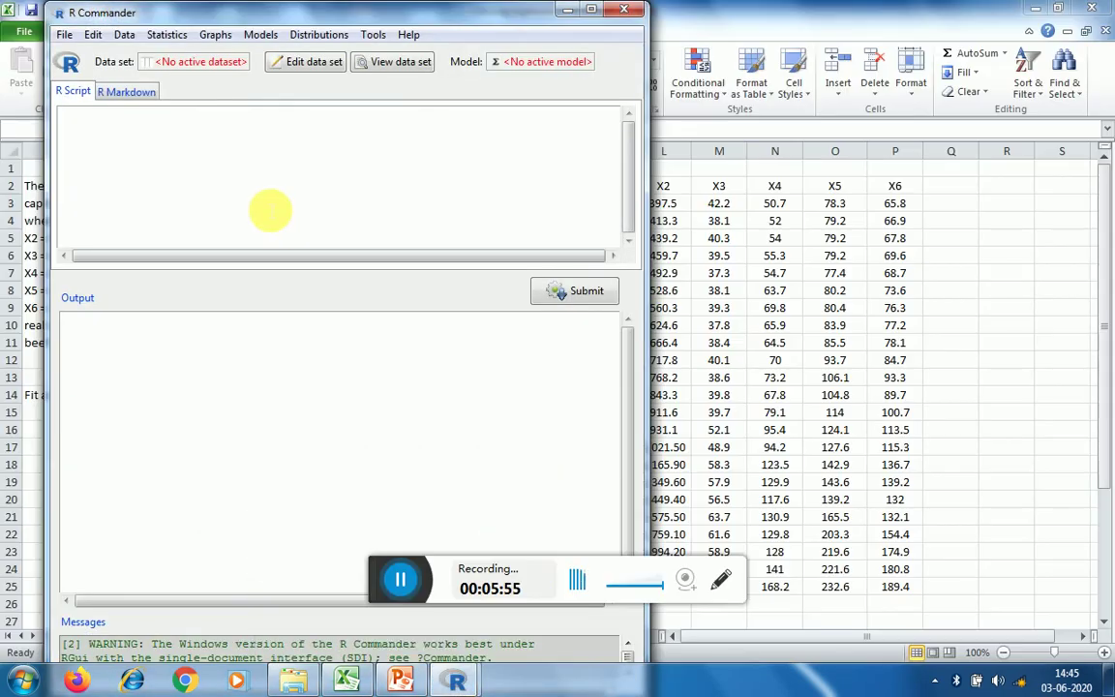
pyautogui.click(594, 11)
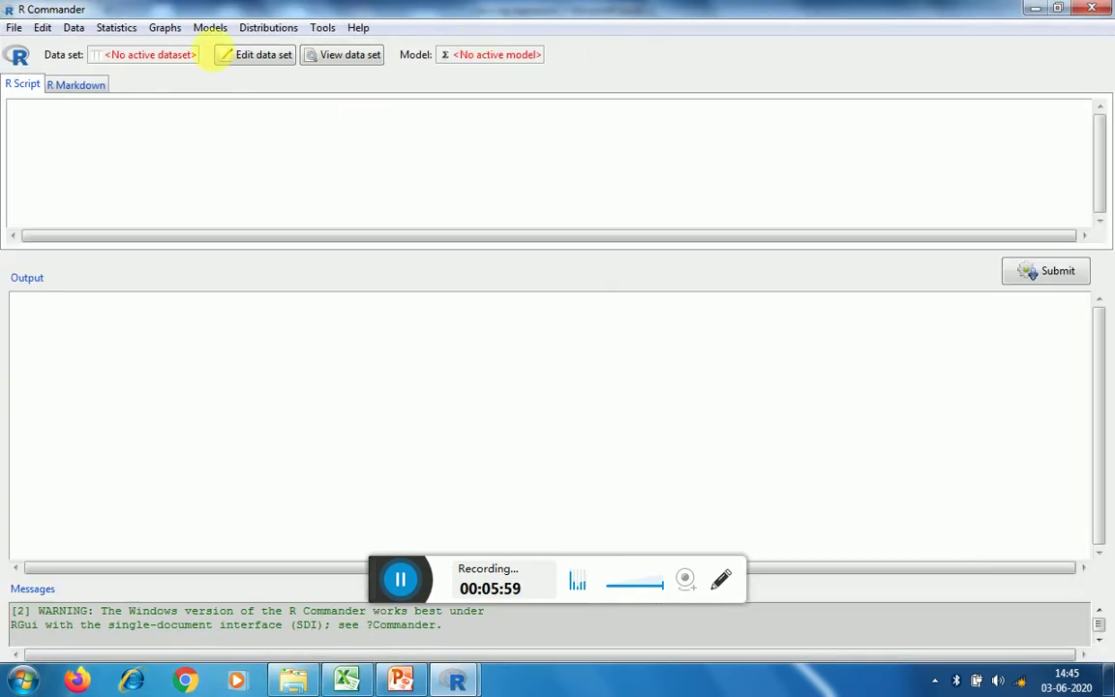
pyautogui.click(77, 28)
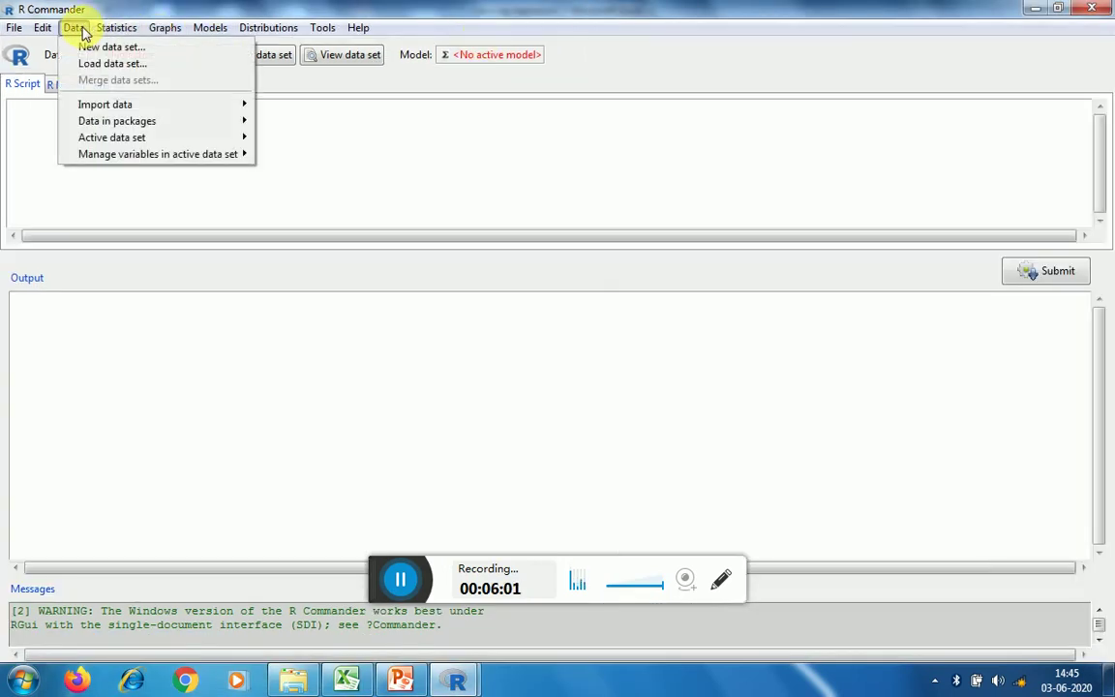
pyautogui.moveTo(99, 102)
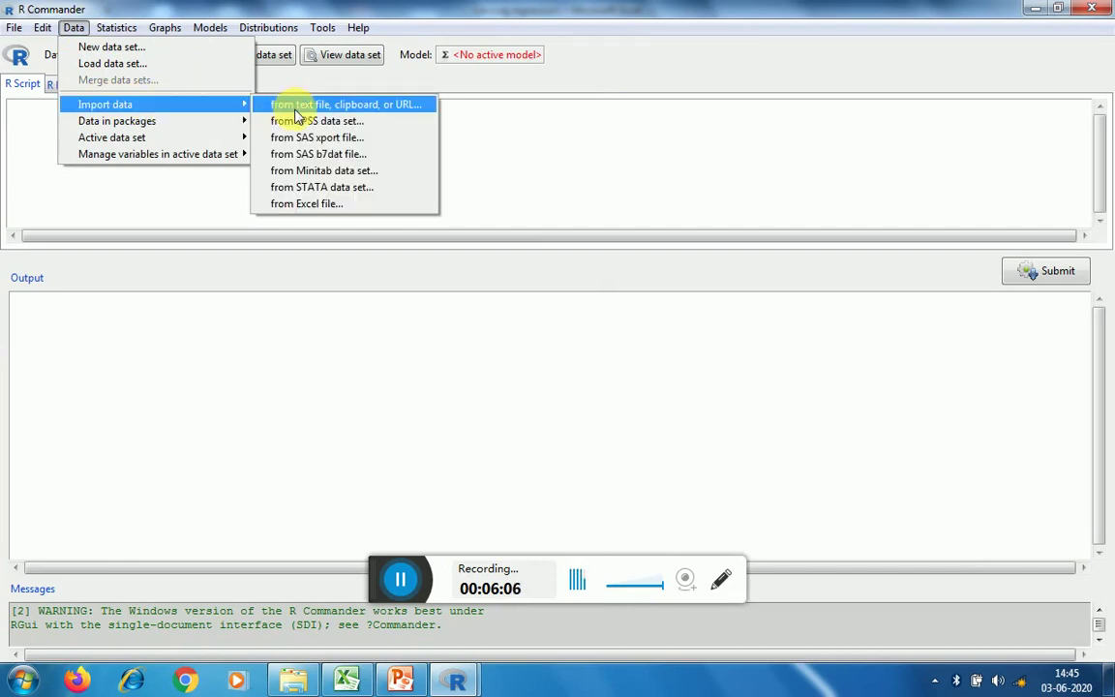
pyautogui.click(299, 203)
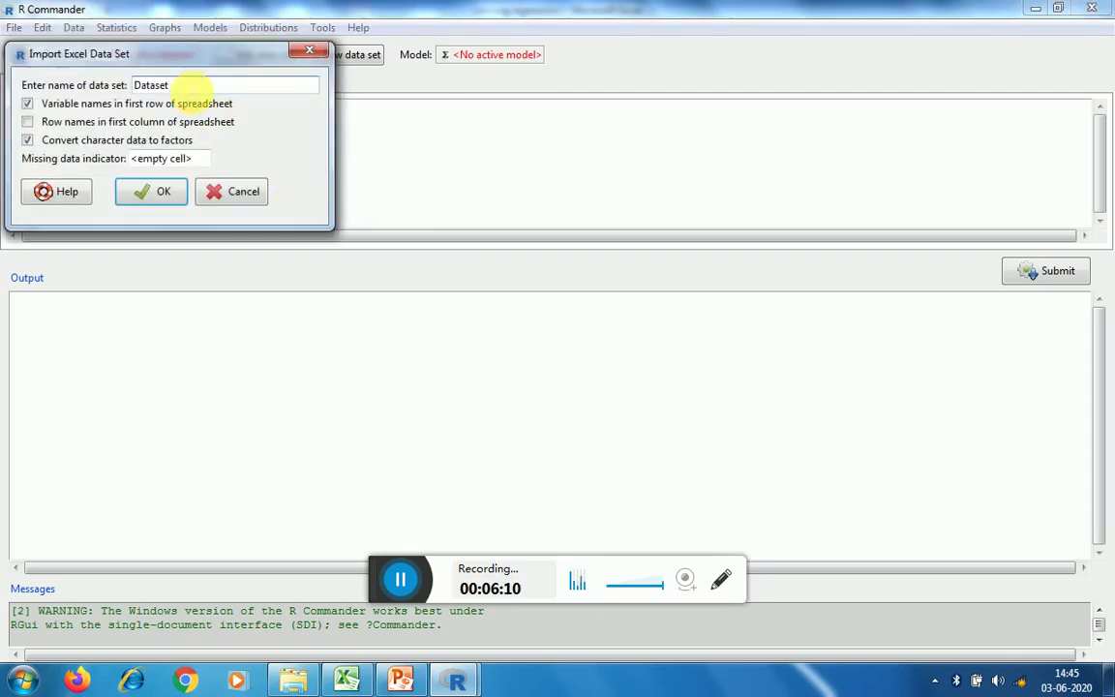
pyautogui.click(154, 189)
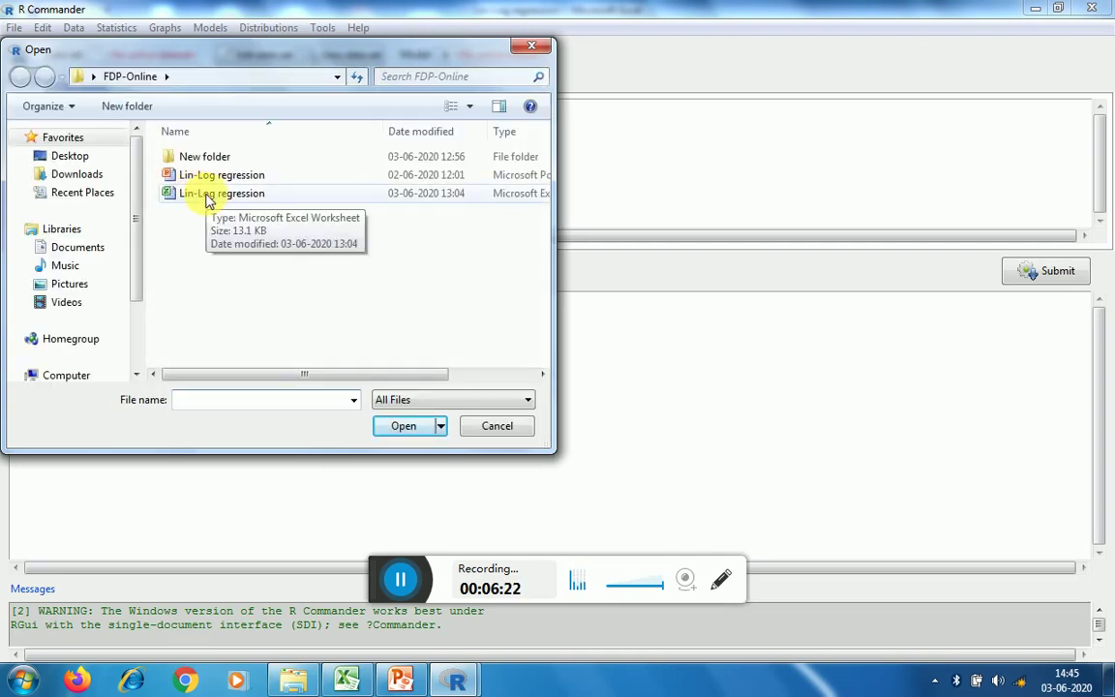
# Load the Ex-1Data sheet from the Lin-Log regression Excel workbook into Dataset1.
pyautogui.doubleClick(206, 197)
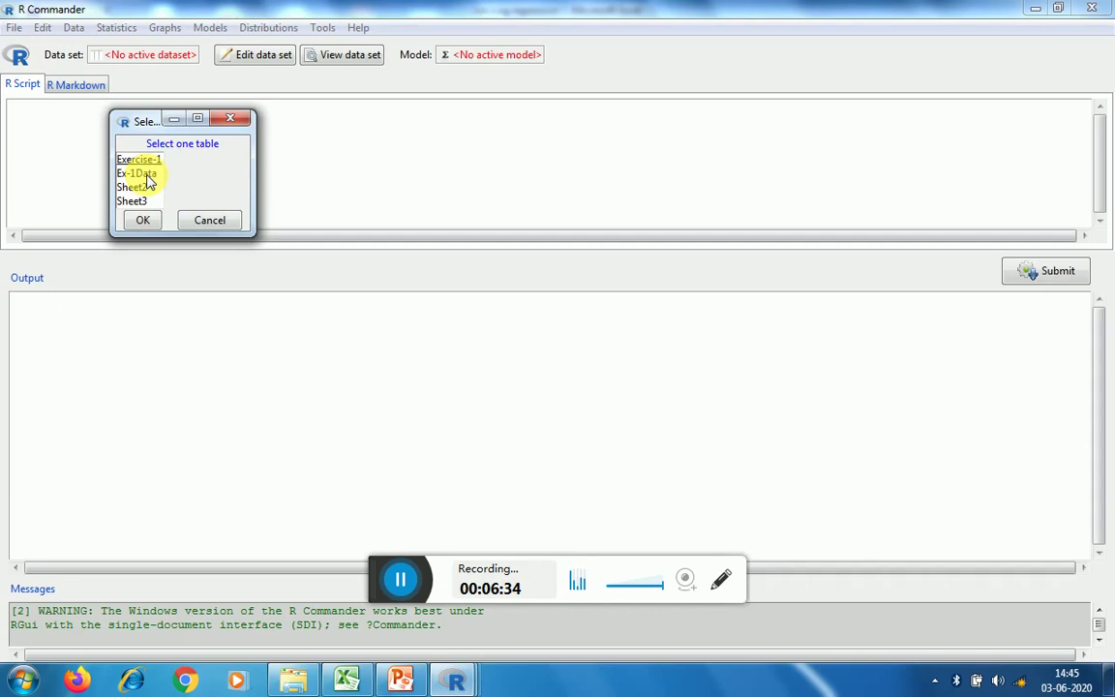
pyautogui.click(146, 174)
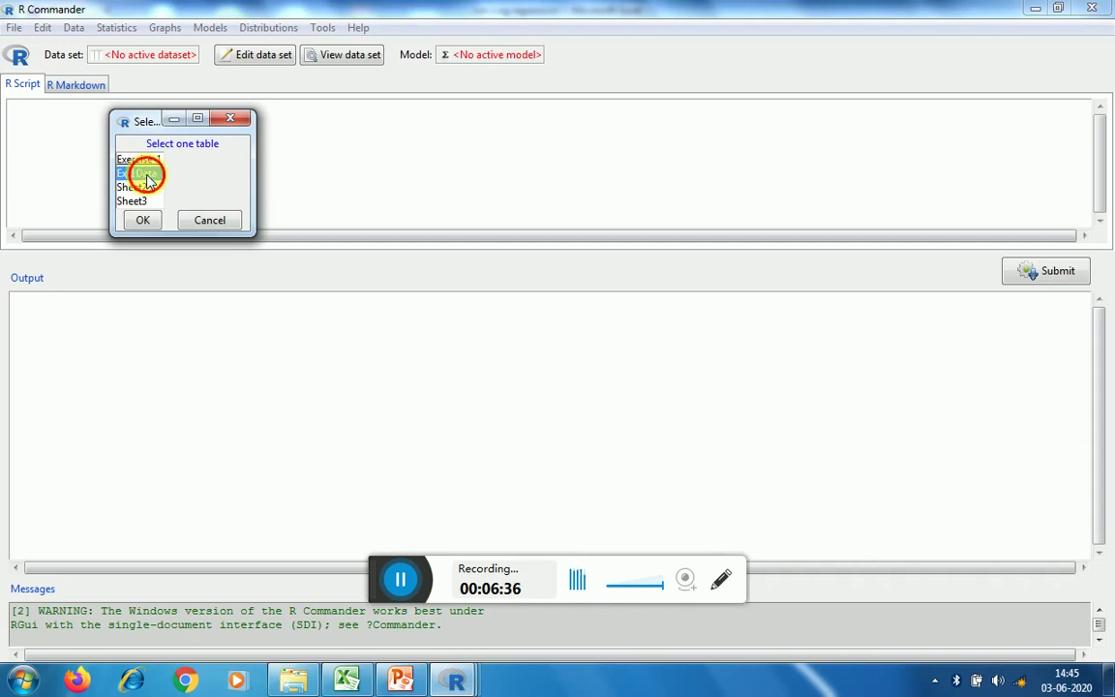
pyautogui.click(138, 225)
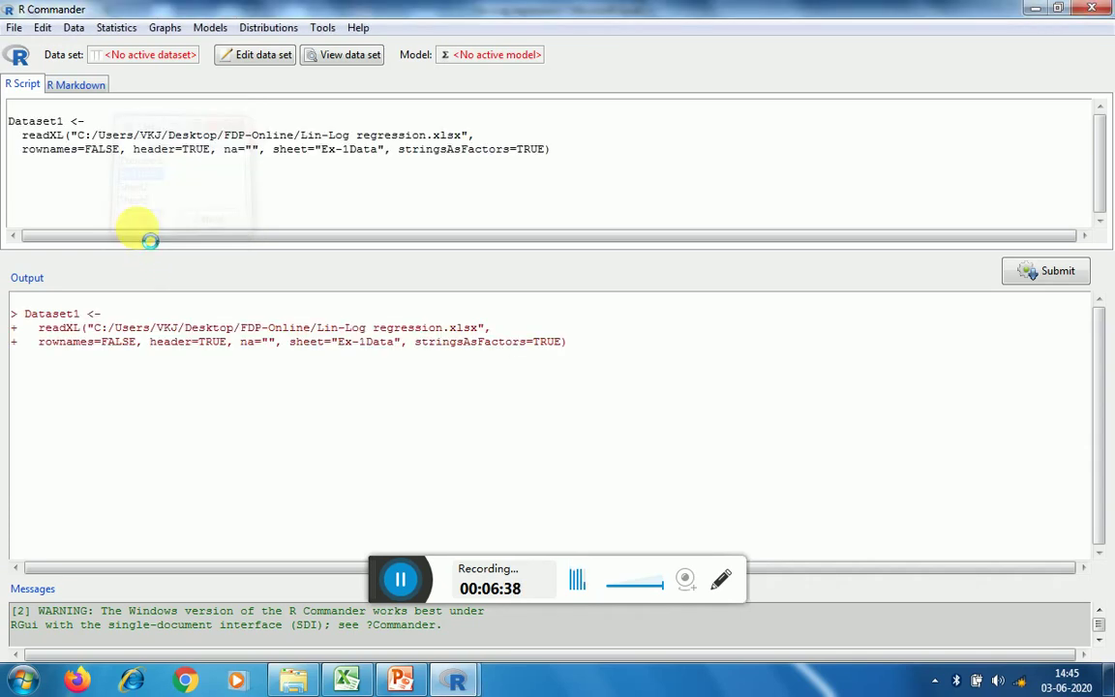
# Restore R Commander to its smaller window size and display Dataset1 in a data viewer beside it.
pyautogui.click(325, 55)
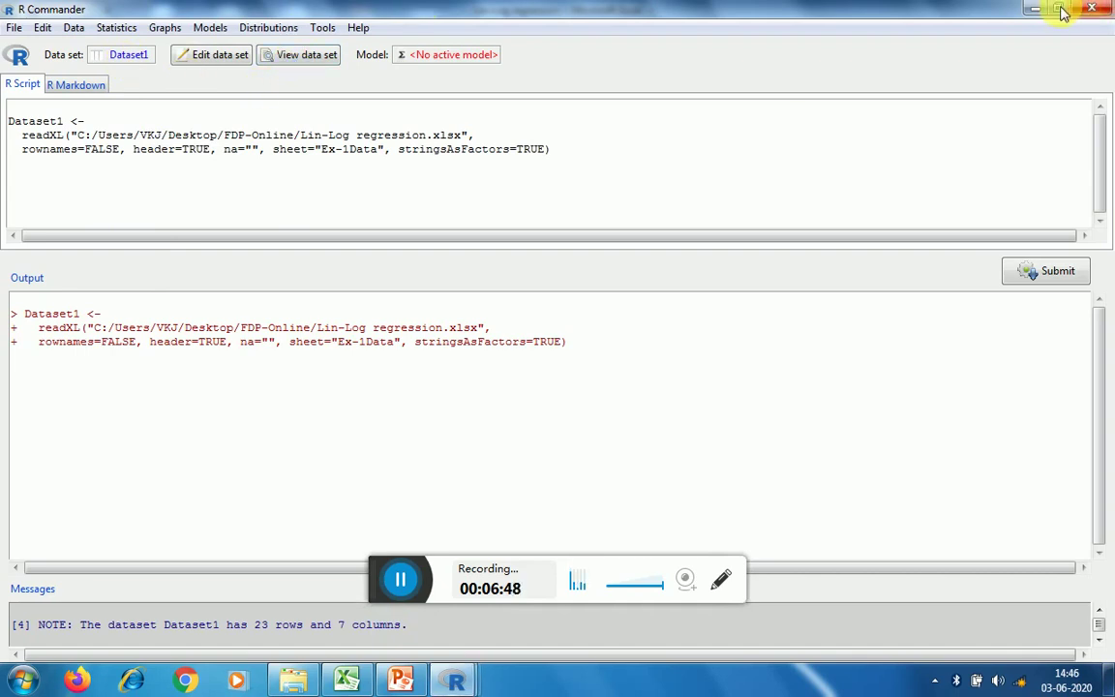
pyautogui.doubleClick(968, 10)
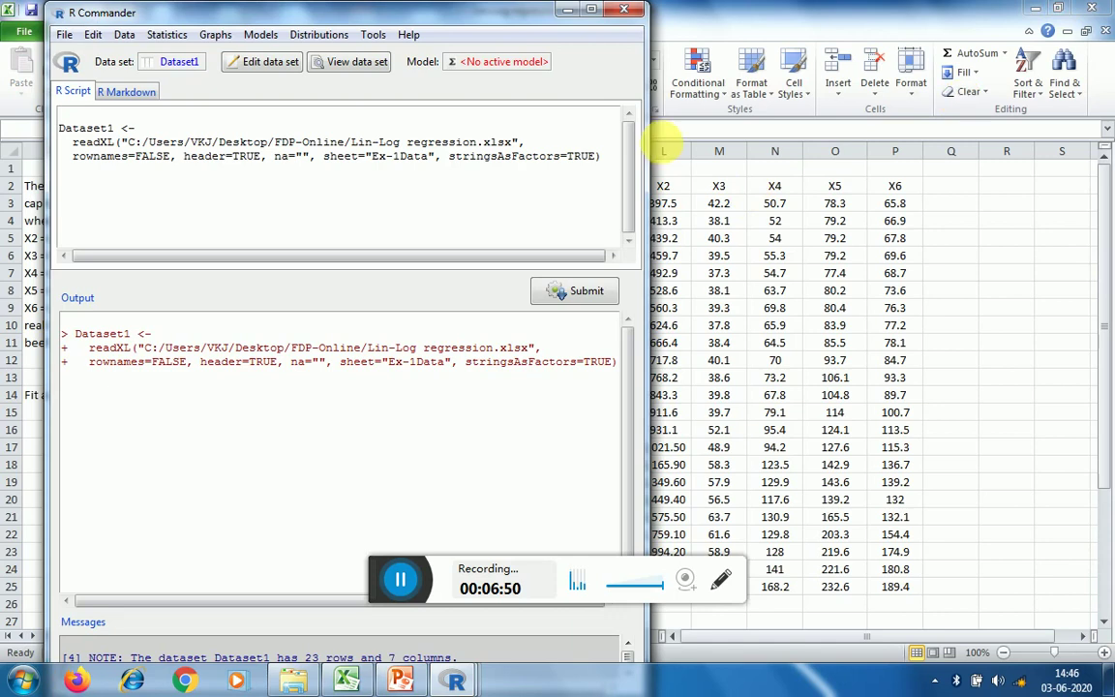
pyautogui.click(336, 66)
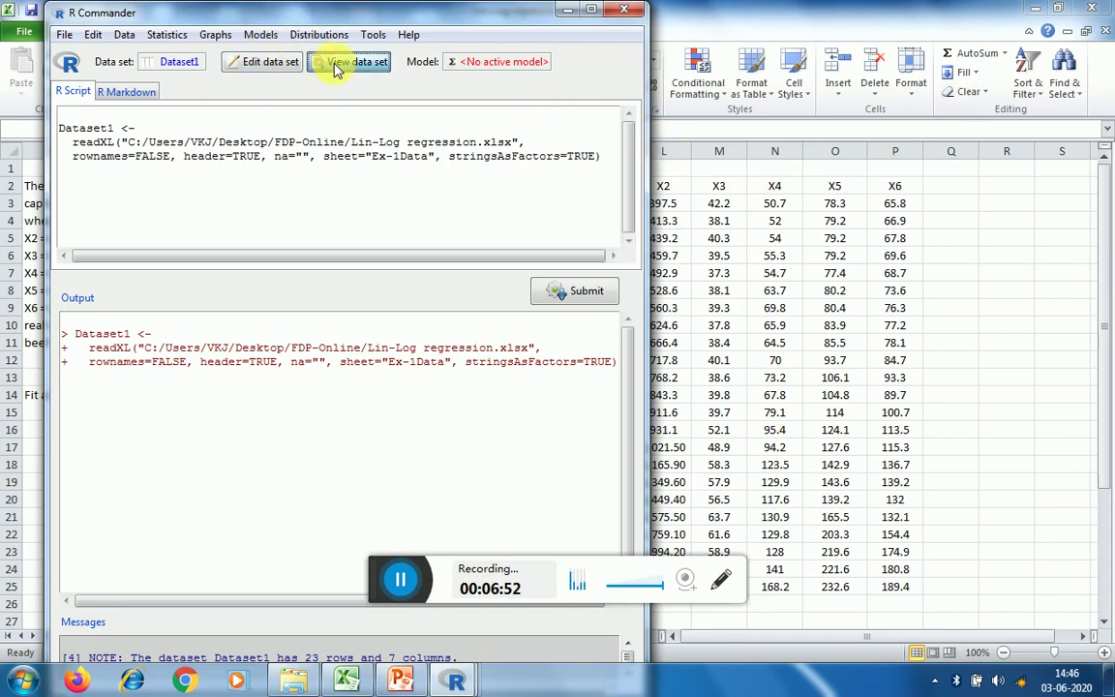
pyautogui.moveTo(775, 43); pyautogui.dragTo(765, 67)
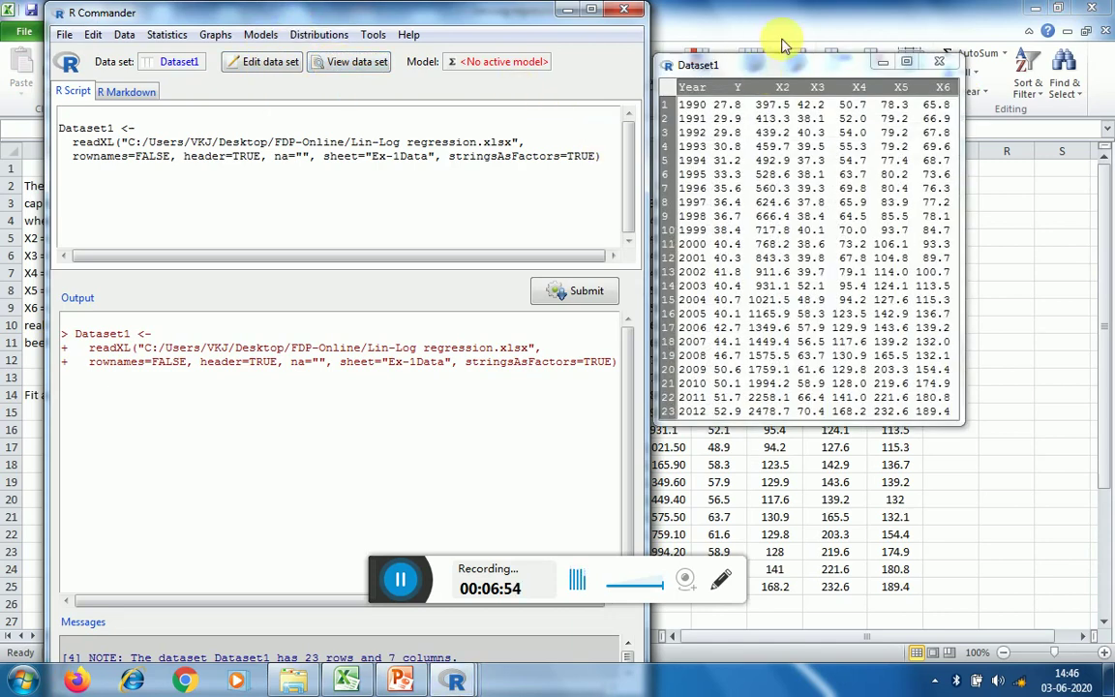
# Minimize the Excel and PowerPoint windows and place the Dataset1 viewer lower, overlapping the edge of R Commander.
pyautogui.click(1030, 9)
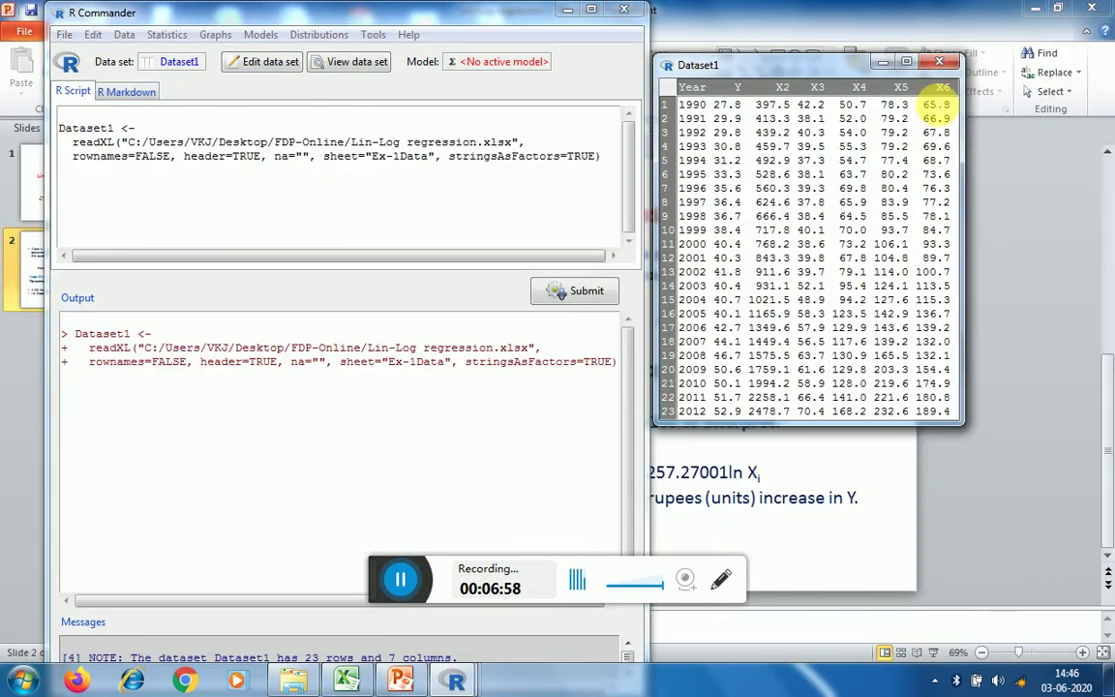
pyautogui.click(1038, 8)
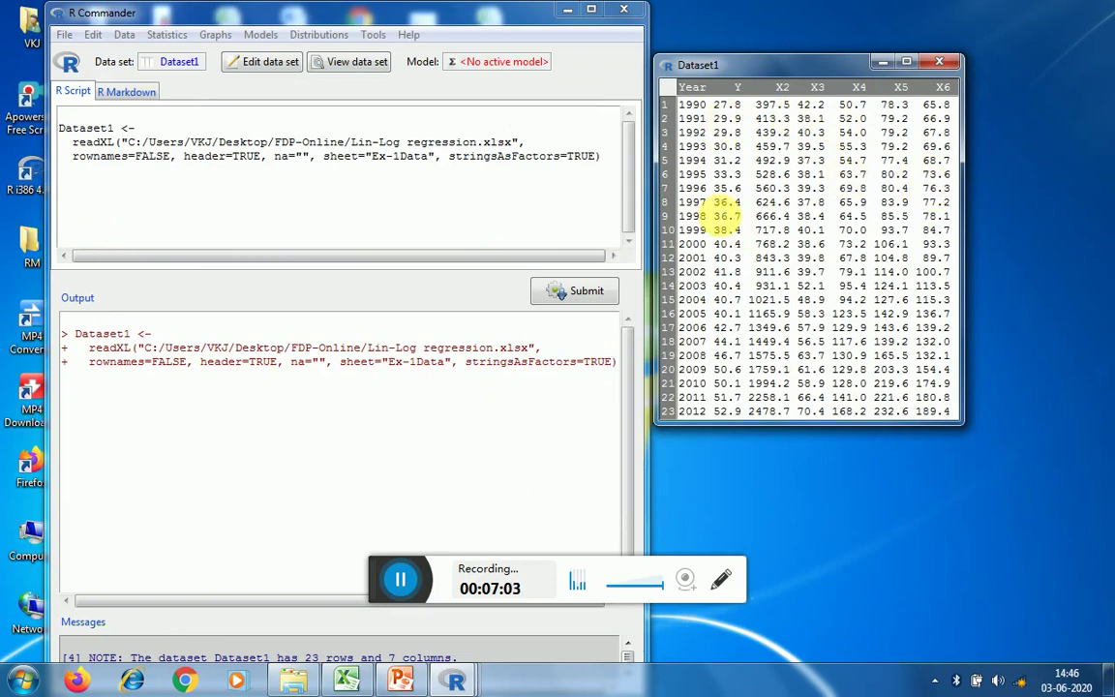
pyautogui.moveTo(786, 68); pyautogui.dragTo(683, 298)
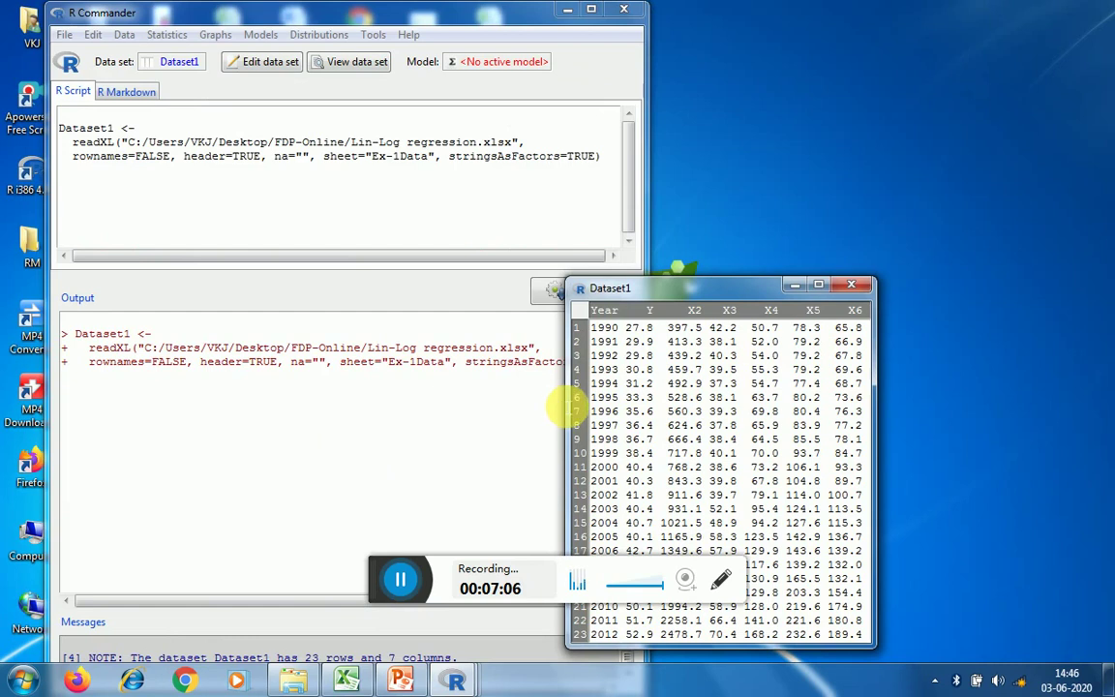
pyautogui.moveTo(571, 403); pyautogui.dragTo(477, 395)
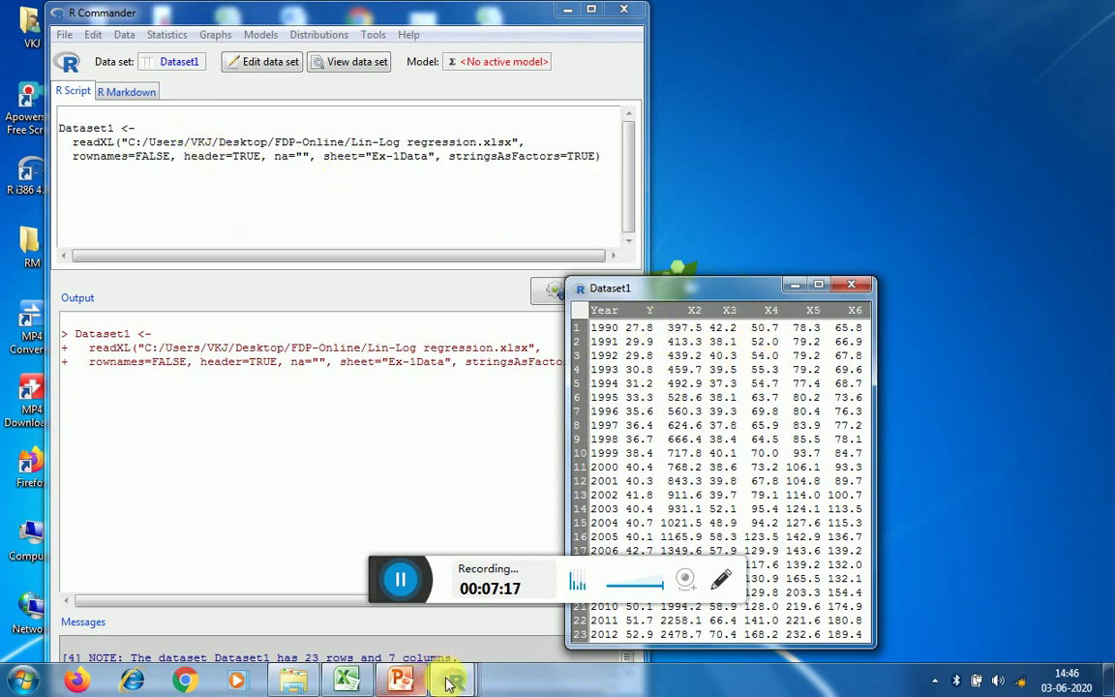
# Switch to PowerPoint to review the lin-log regression equation on the slide, and return to R Commander.
pyautogui.click(405, 686)
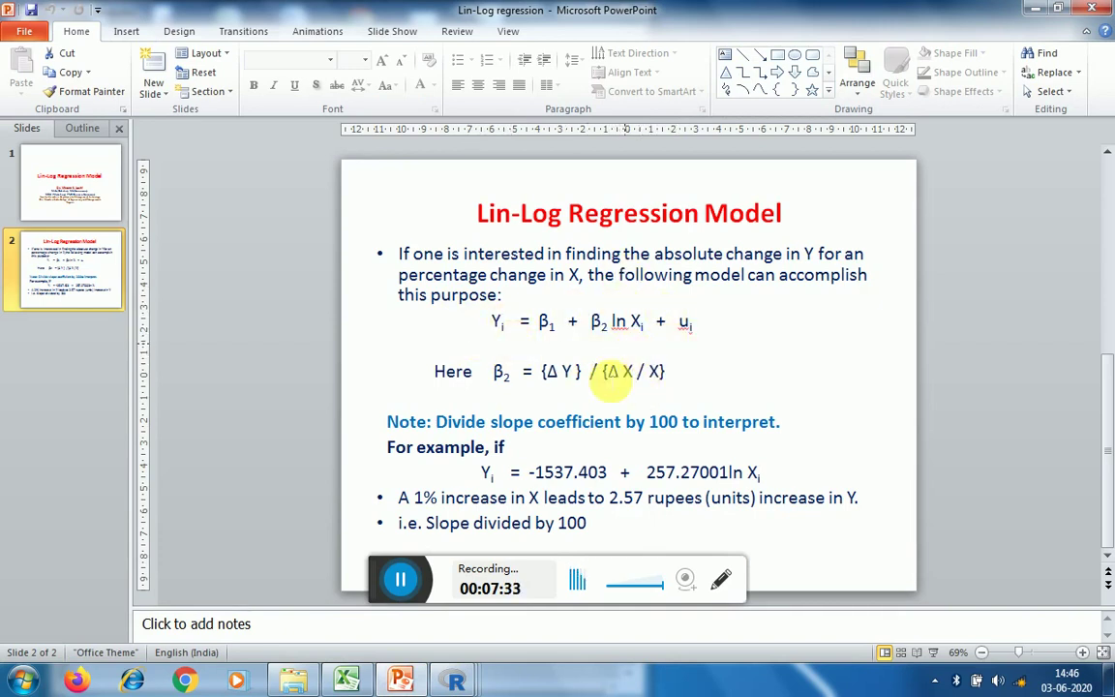
pyautogui.click(413, 688)
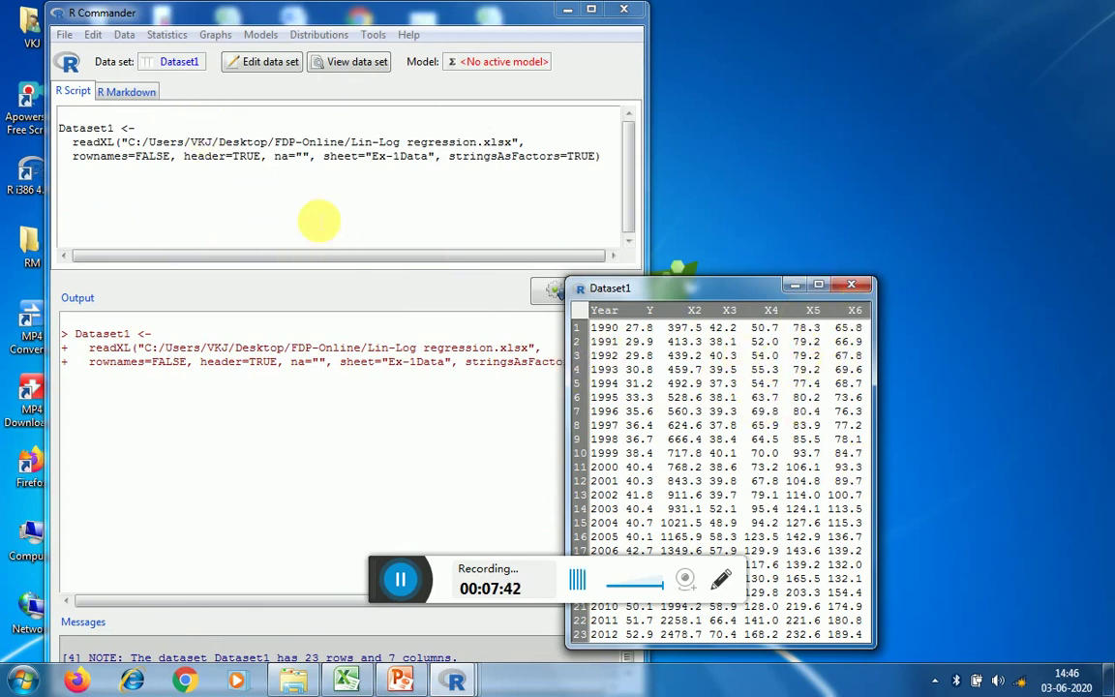
pyautogui.click(286, 184)
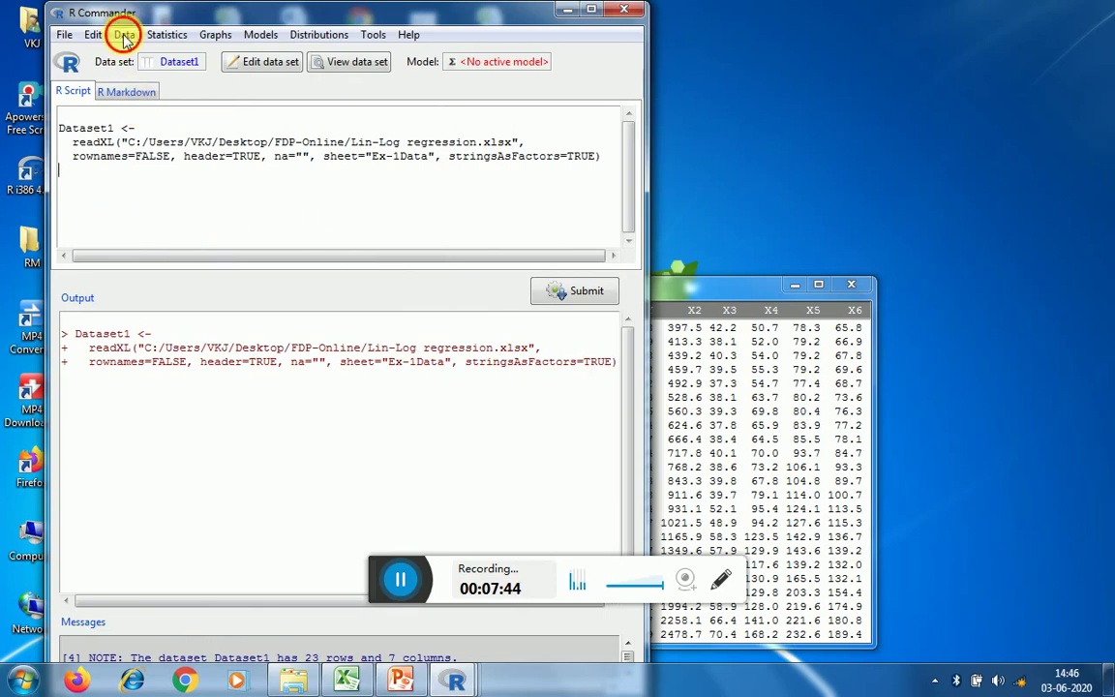
# Compute a new variable lnX2 in Dataset1 with the expression log (X2).
pyautogui.click(123, 33)
pyautogui.moveTo(155, 162)
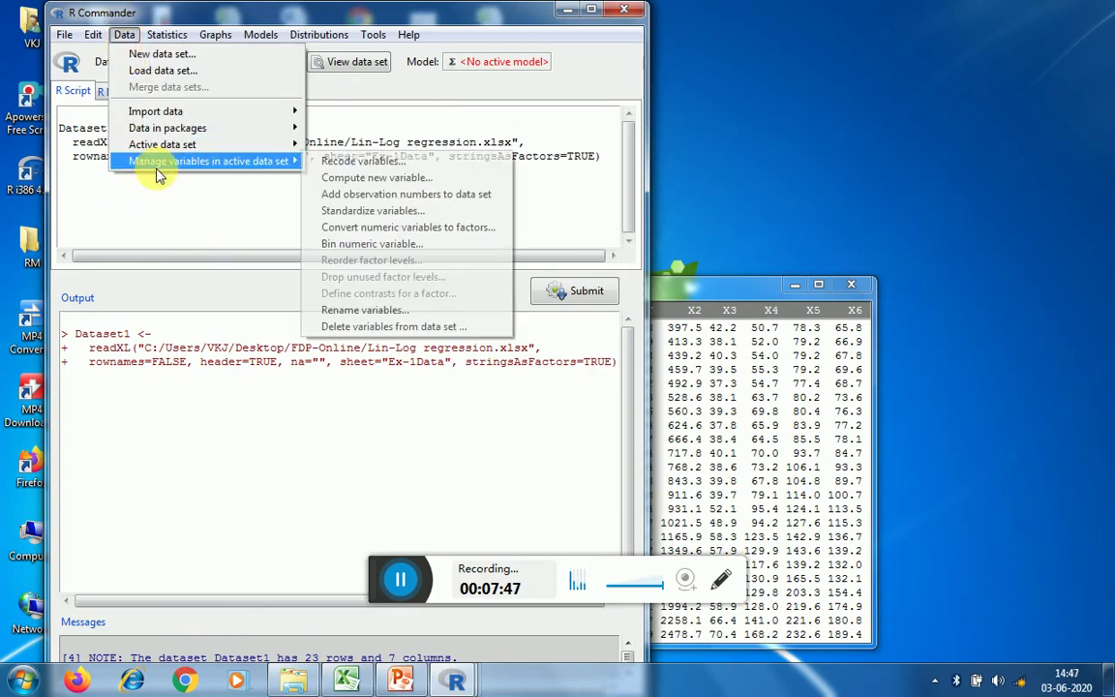
pyautogui.click(331, 177)
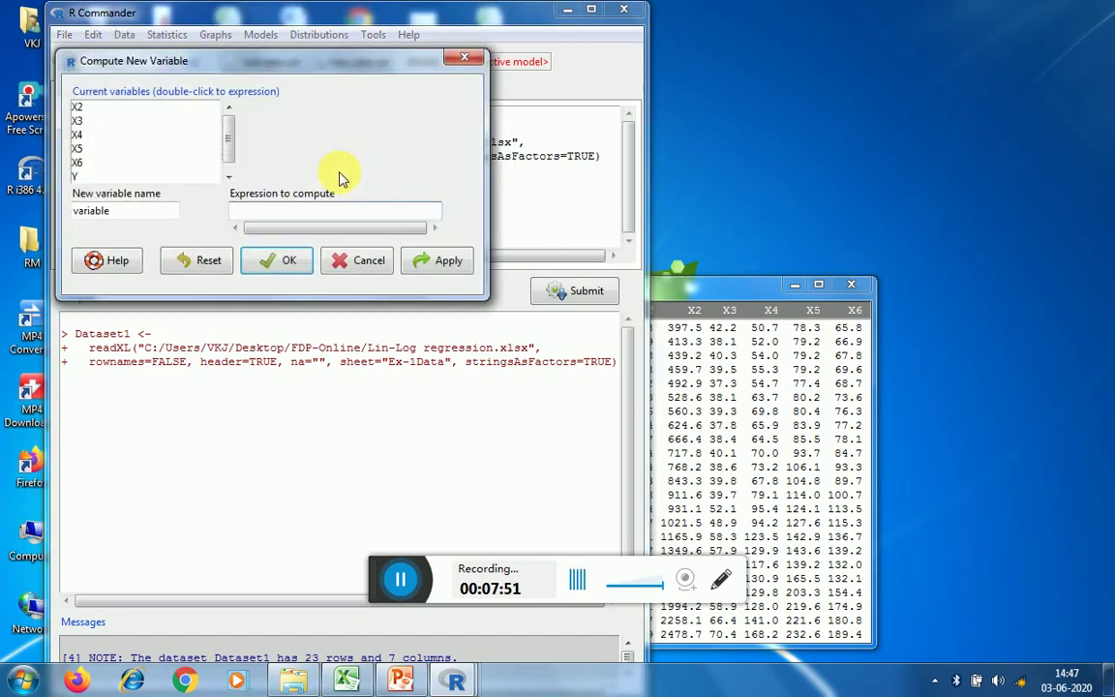
pyautogui.click(81, 108)
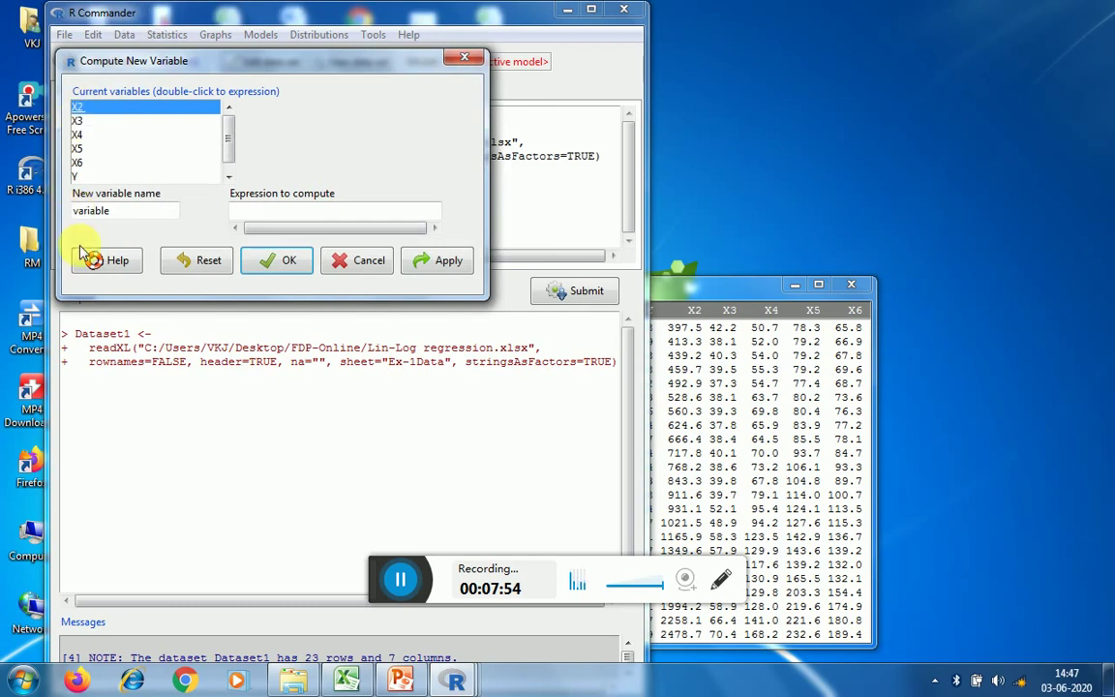
pyautogui.moveTo(111, 212); pyautogui.dragTo(12, 218)
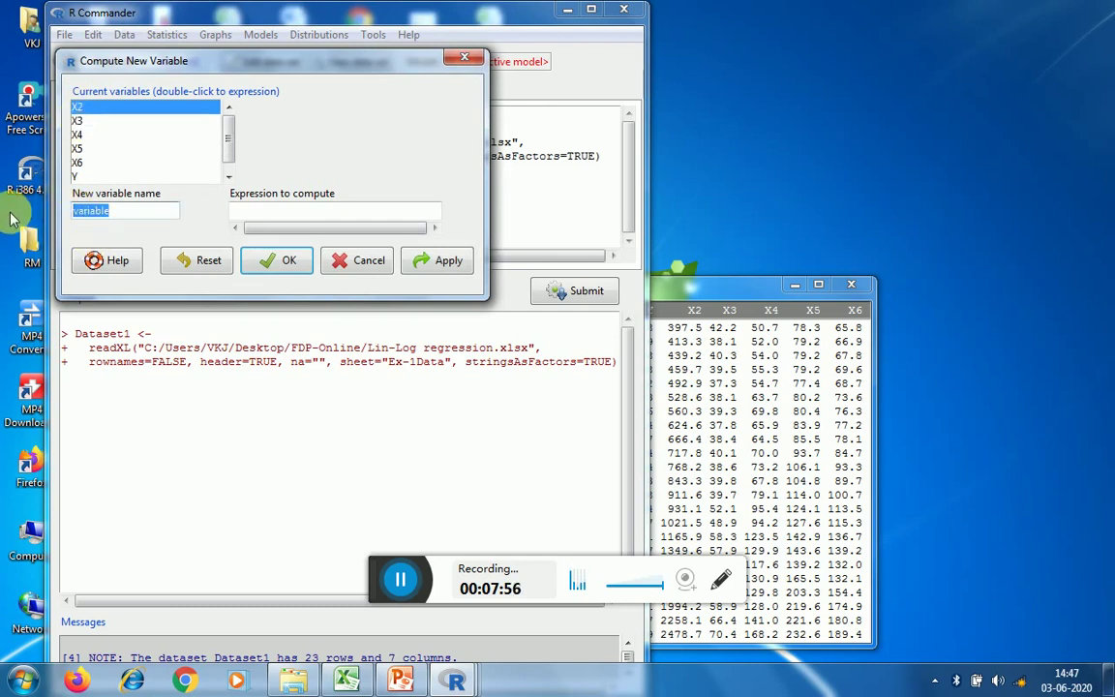
pyautogui.write('li')
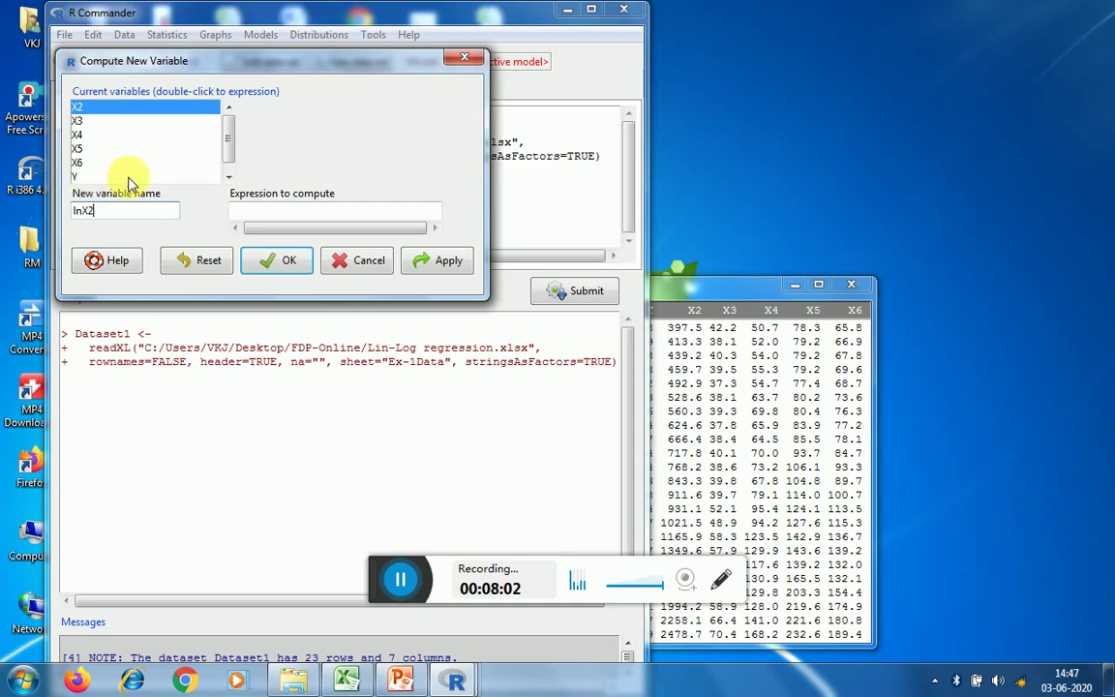
pyautogui.click(235, 212)
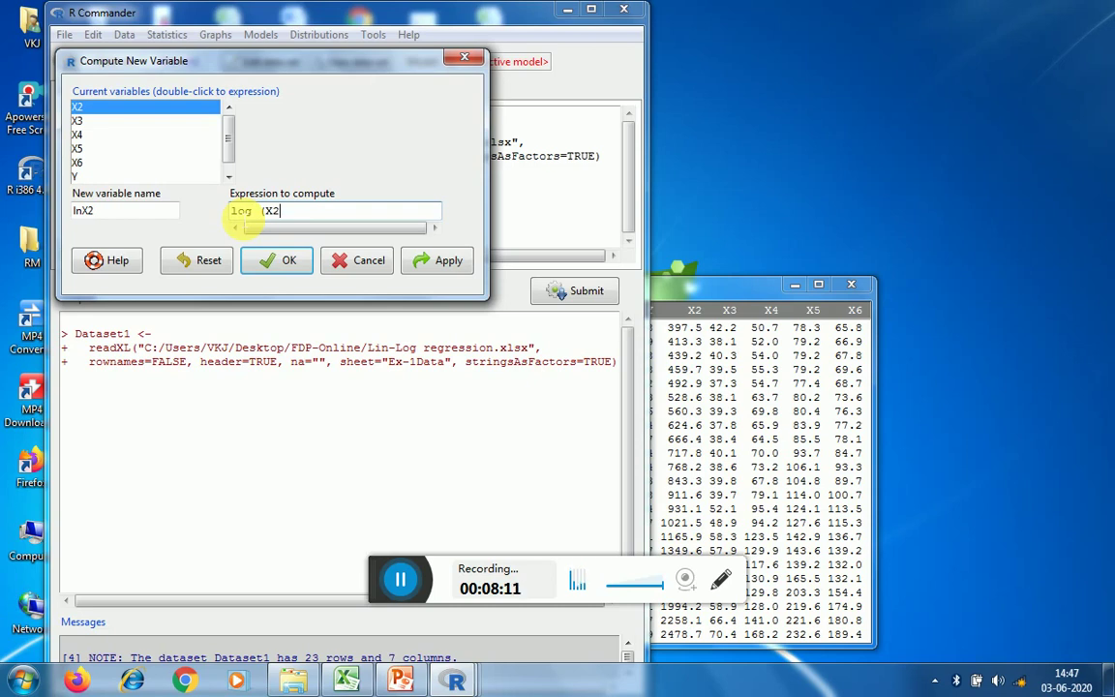
pyautogui.click(291, 259)
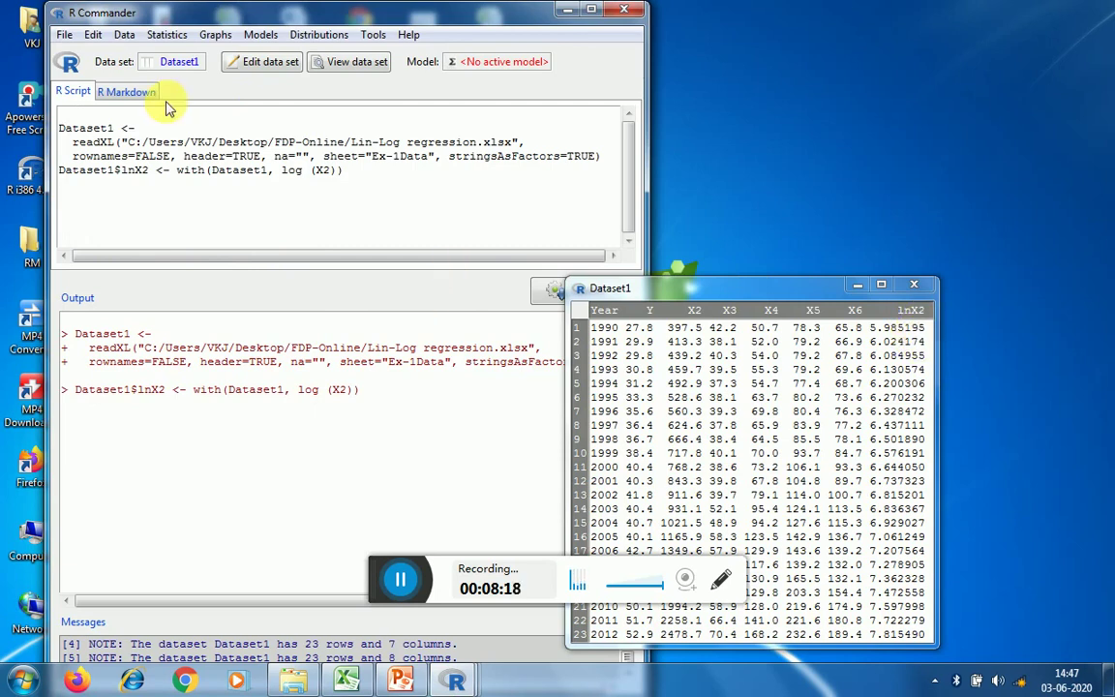
# Compute a new variable lnX3 in Dataset1 with the expression log (X3).
pyautogui.click(133, 37)
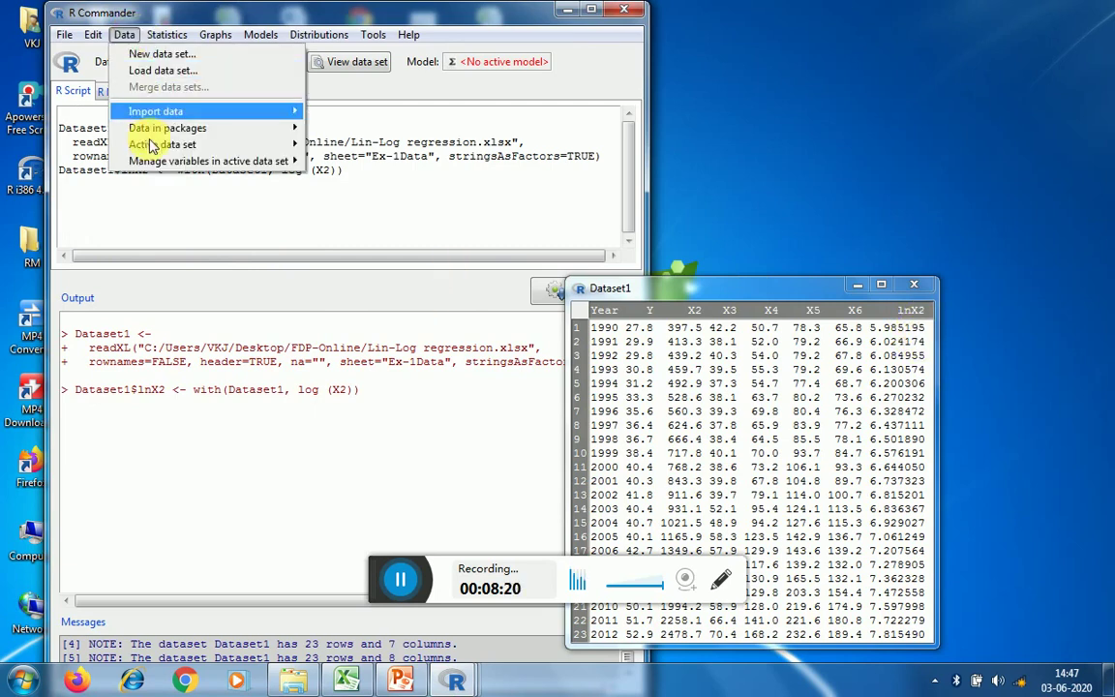
pyautogui.moveTo(235, 165)
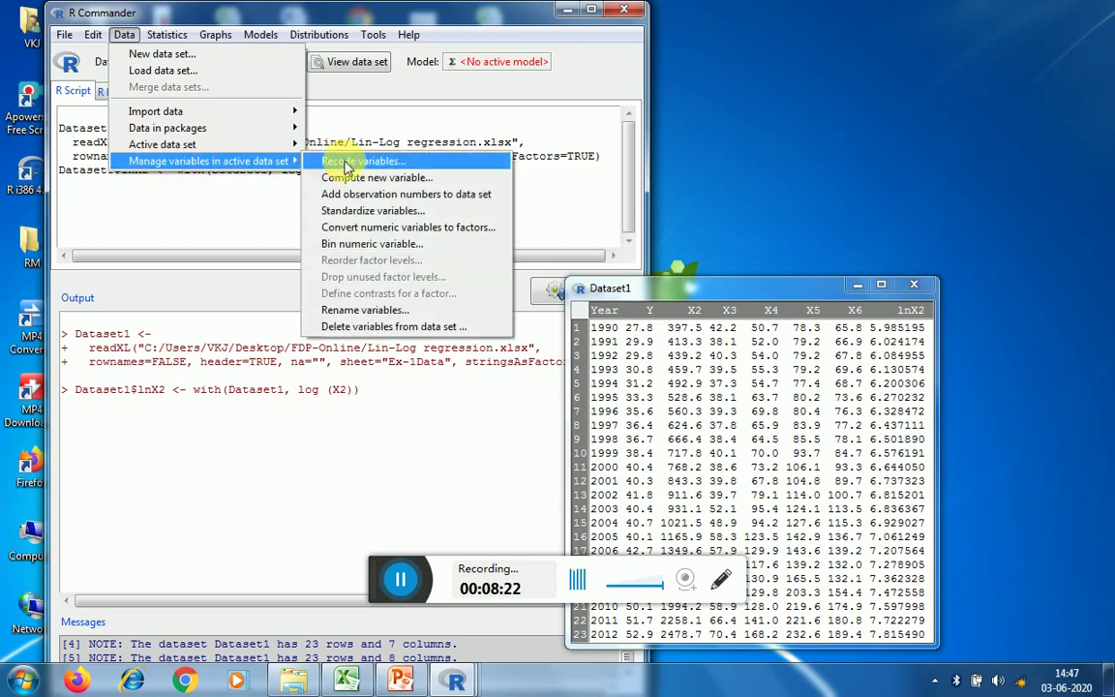
pyautogui.click(349, 178)
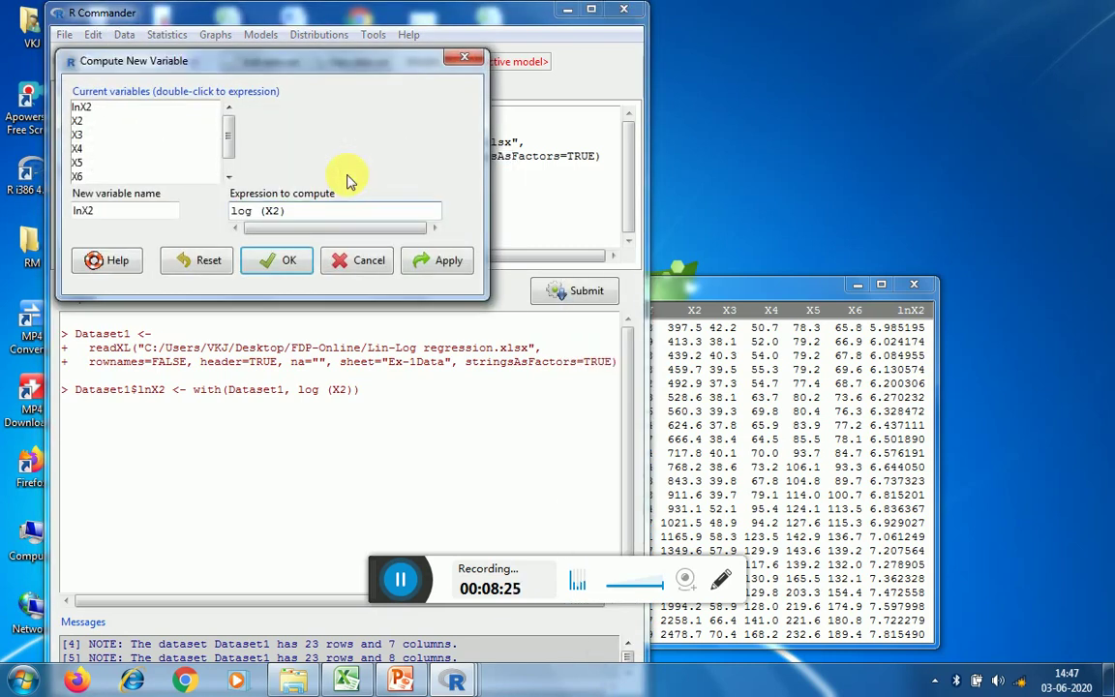
pyautogui.click(79, 135)
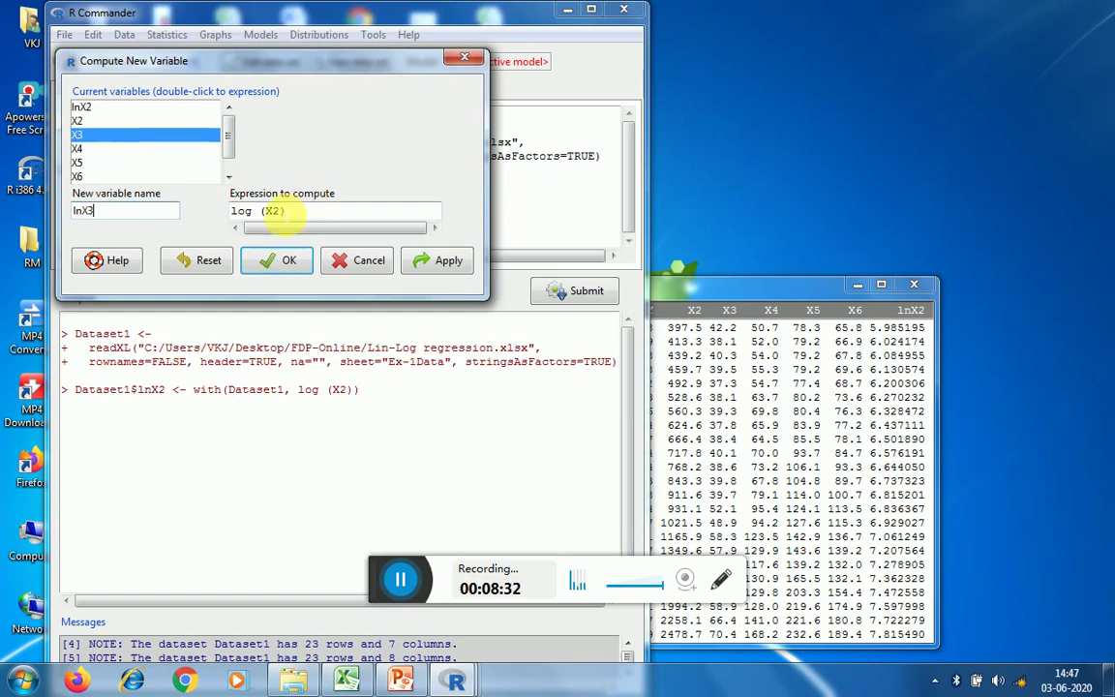
pyautogui.click(278, 213)
pyautogui.click(279, 258)
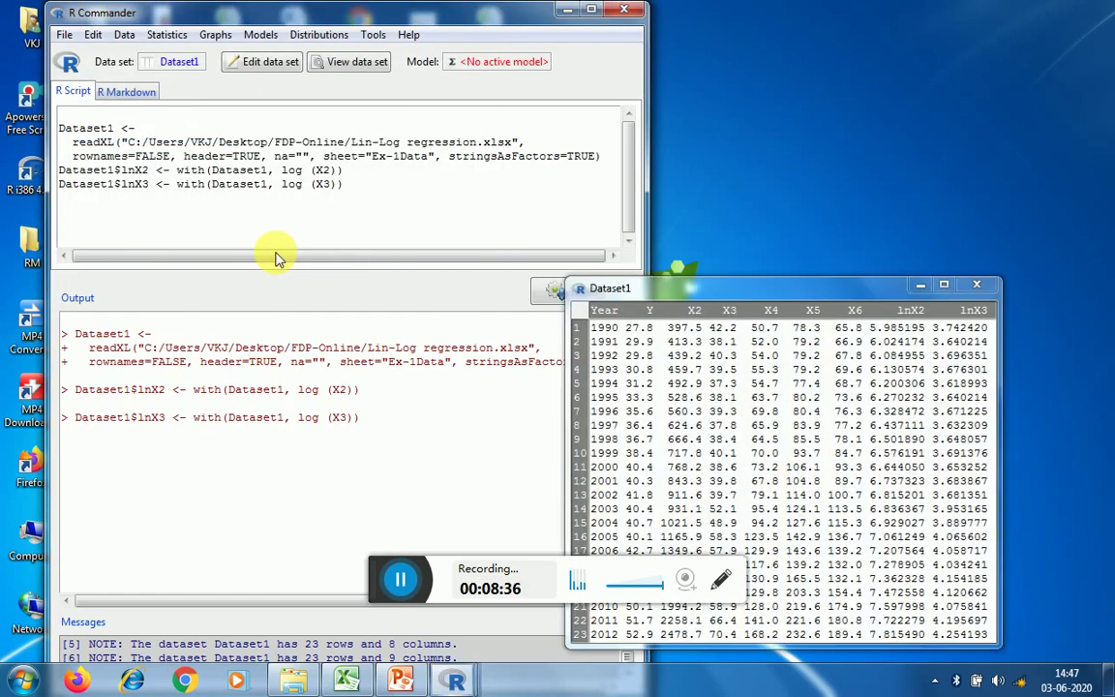
# Compute a new variable lnX4 in Dataset1 with the expression log (X4).
pyautogui.click(124, 37)
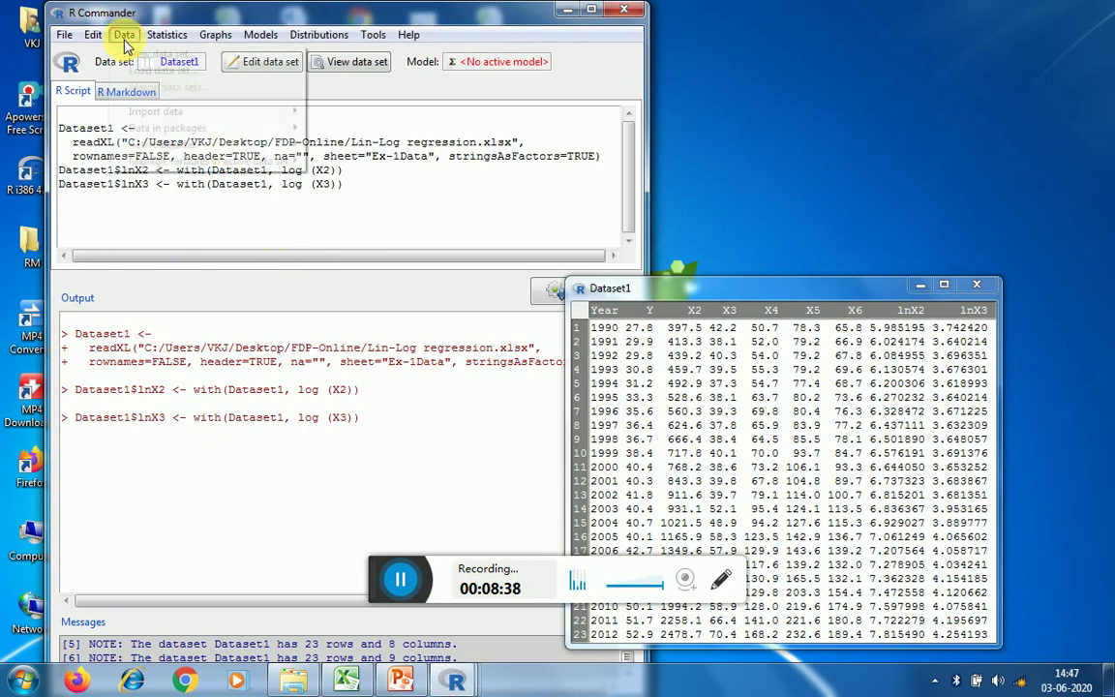
pyautogui.moveTo(219, 164)
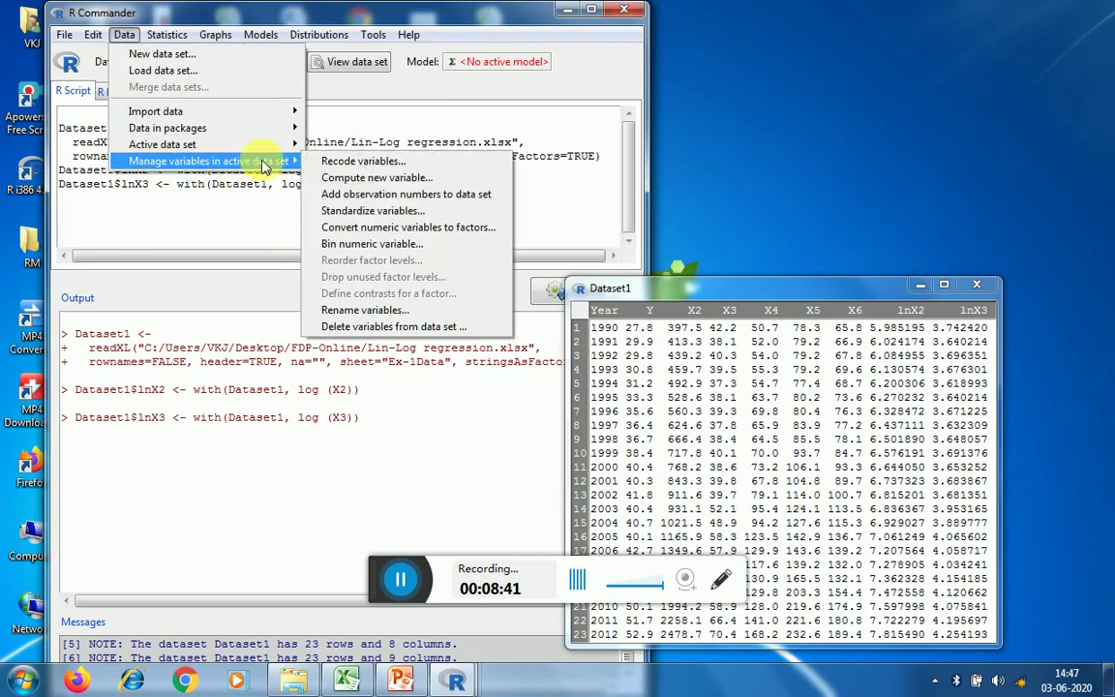
pyautogui.click(341, 176)
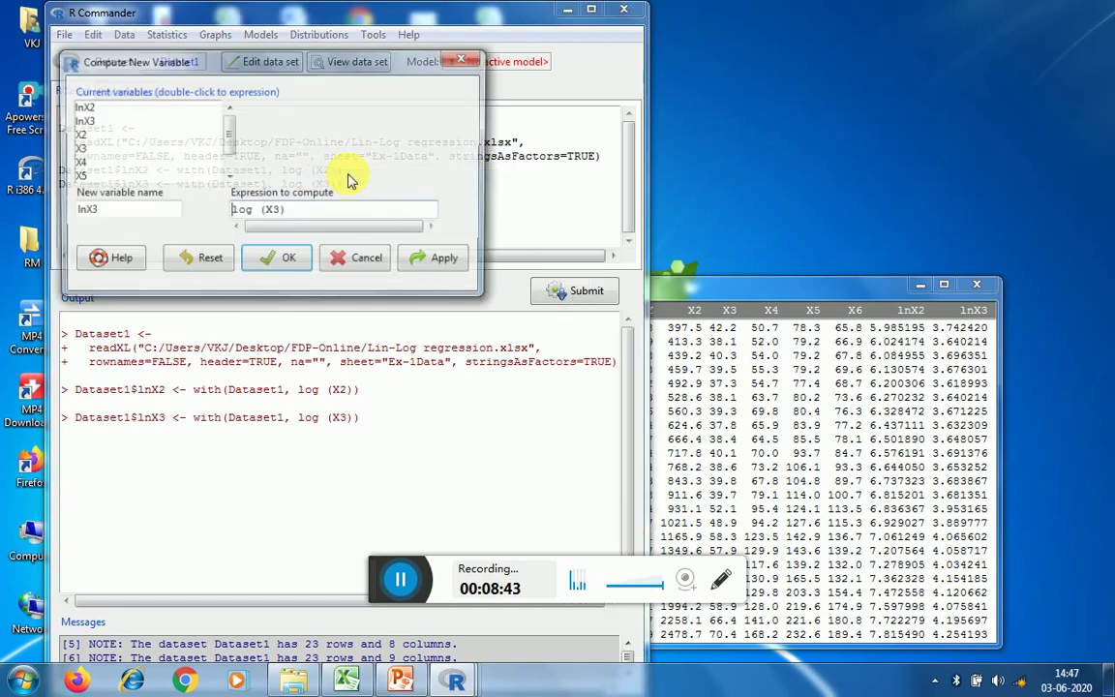
pyautogui.click(78, 163)
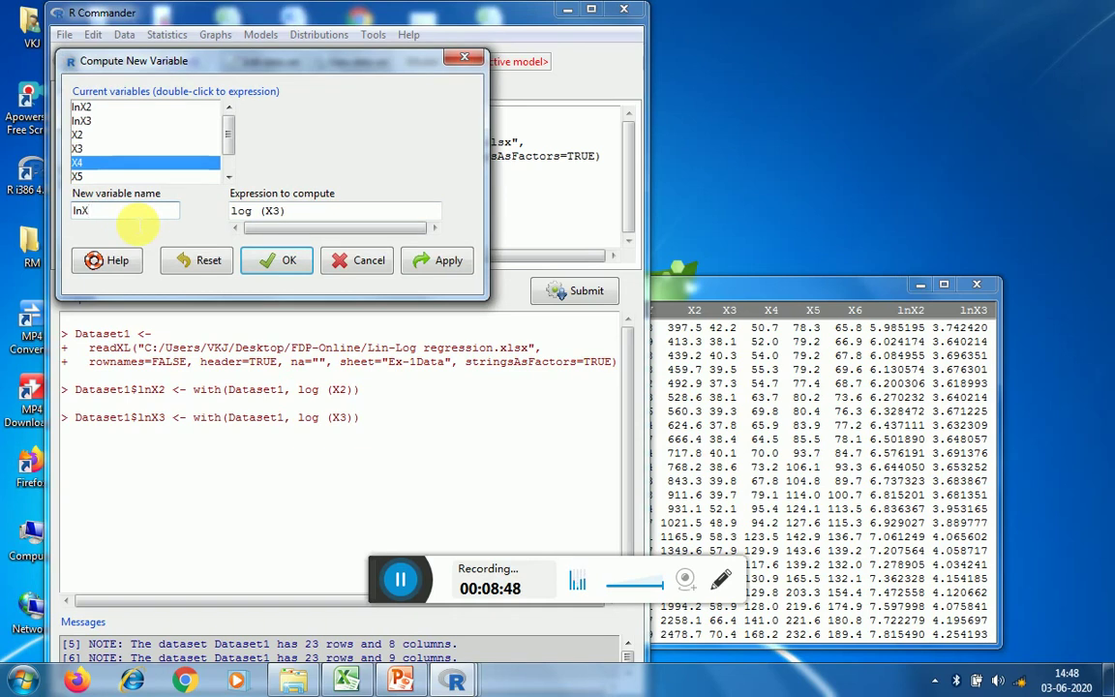
pyautogui.write('4')
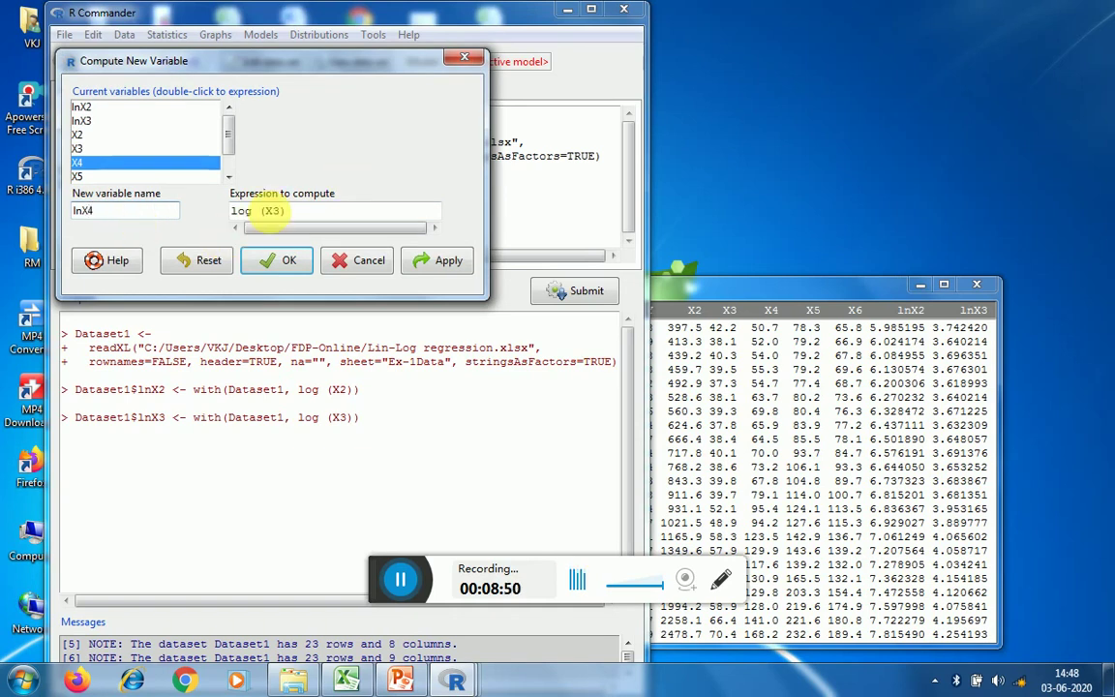
pyautogui.click(283, 213)
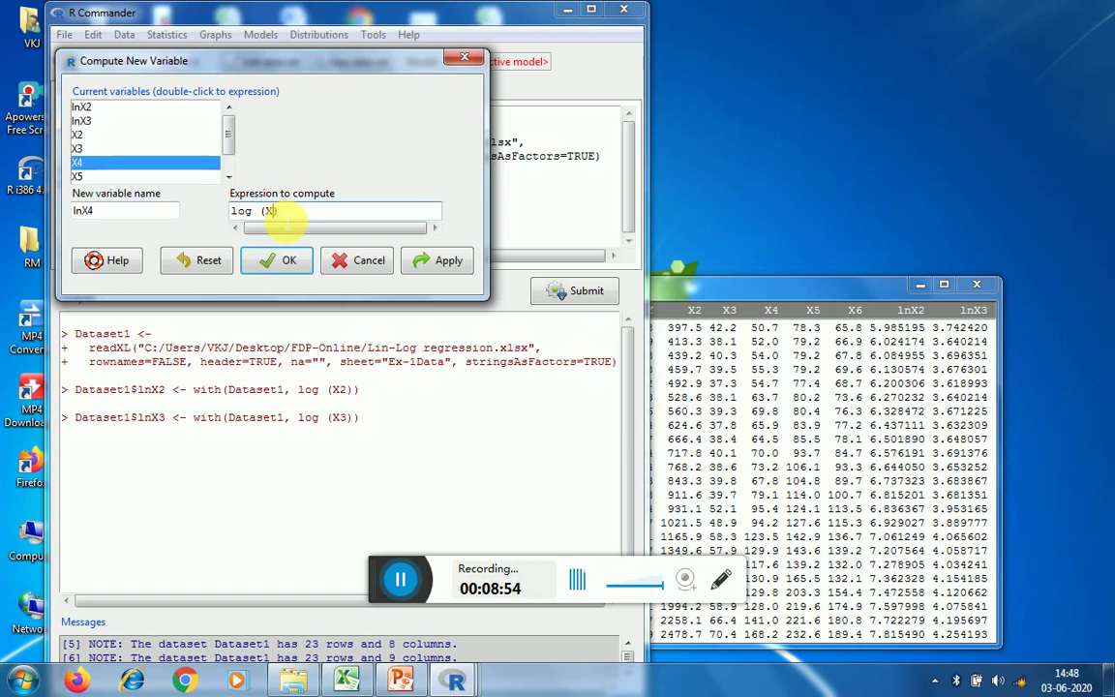
pyautogui.click(283, 260)
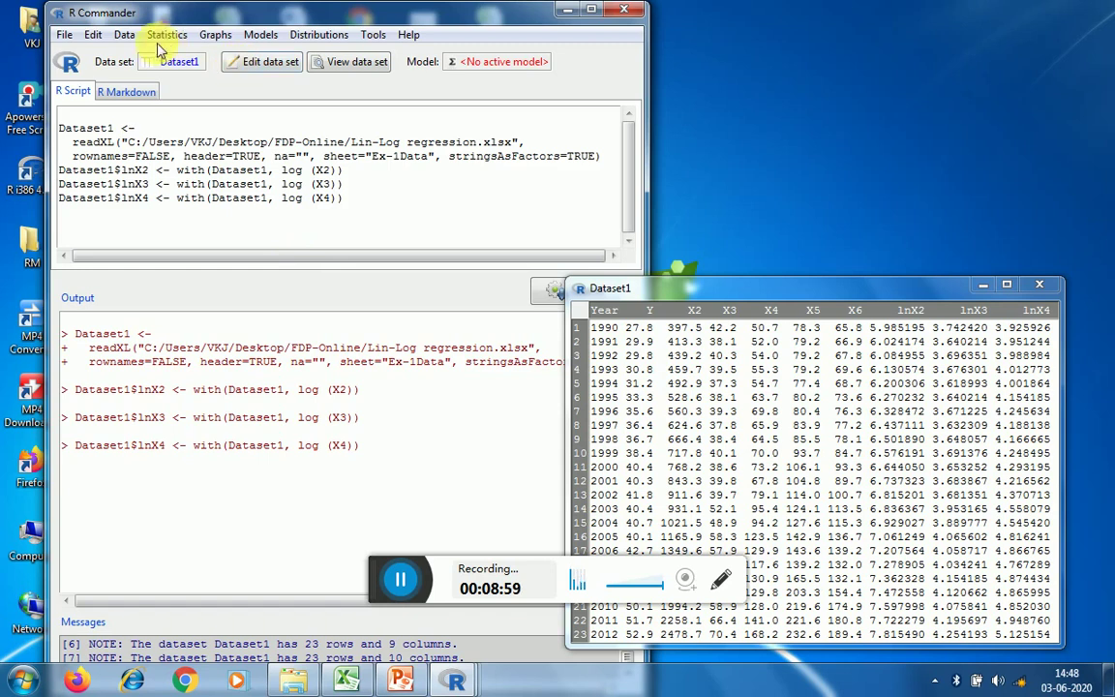
# Compute a new variable lnX5 in Dataset1 with the expression log (X5), and move the Dataset1 viewer fully onto the screen.
pyautogui.click(123, 37)
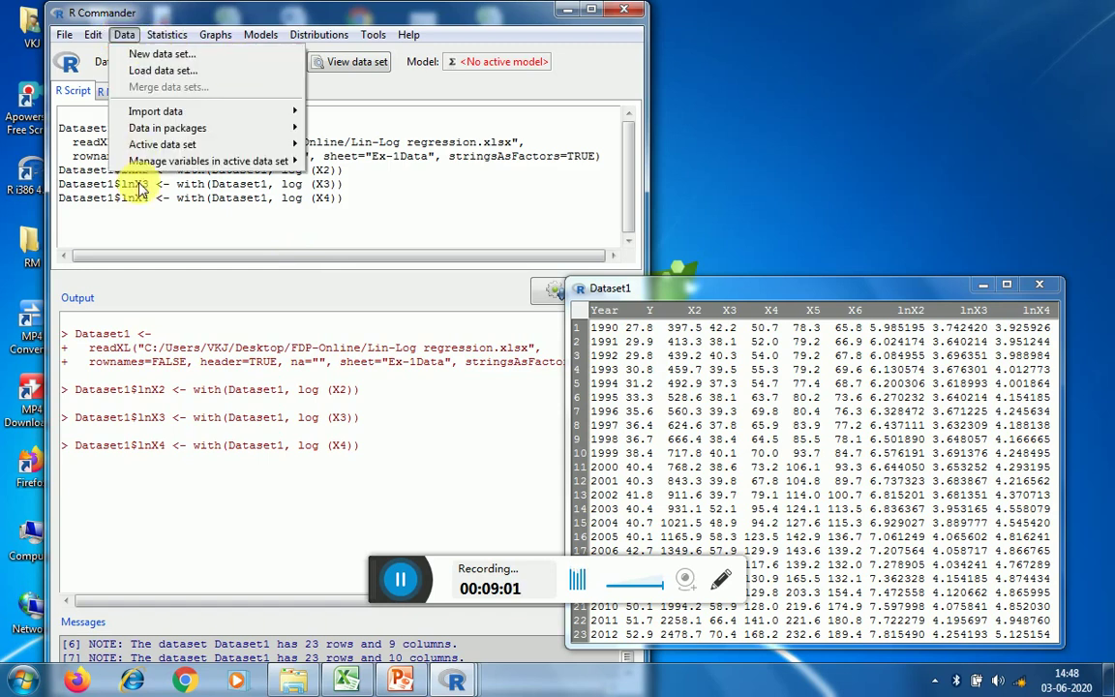
pyautogui.moveTo(155, 161)
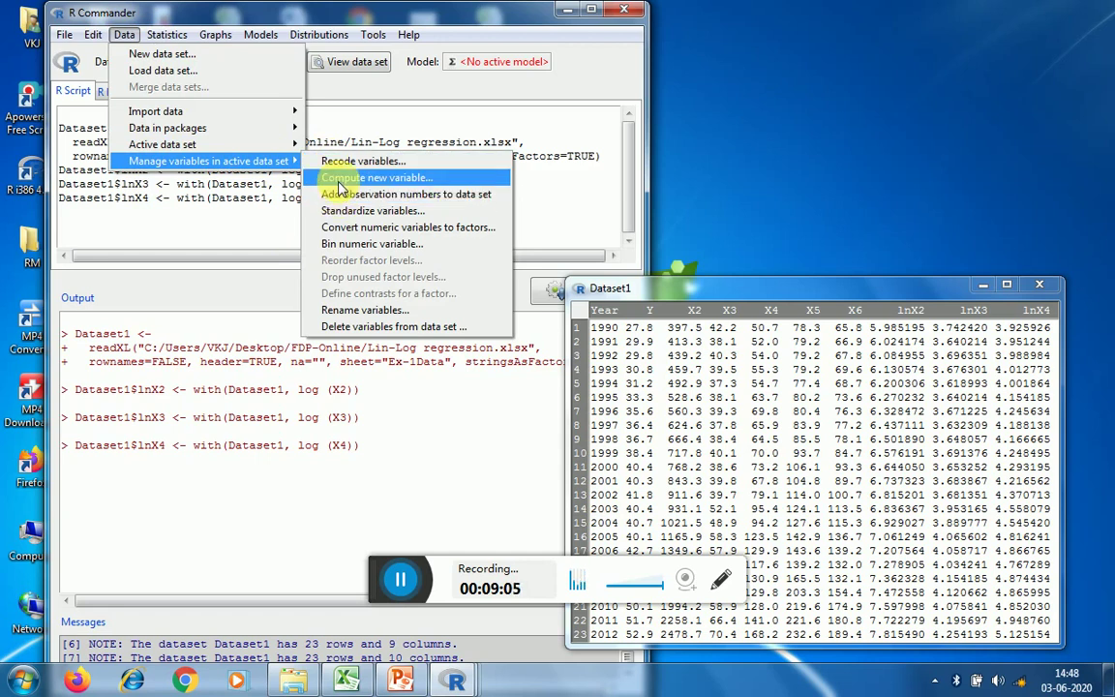
pyautogui.click(341, 178)
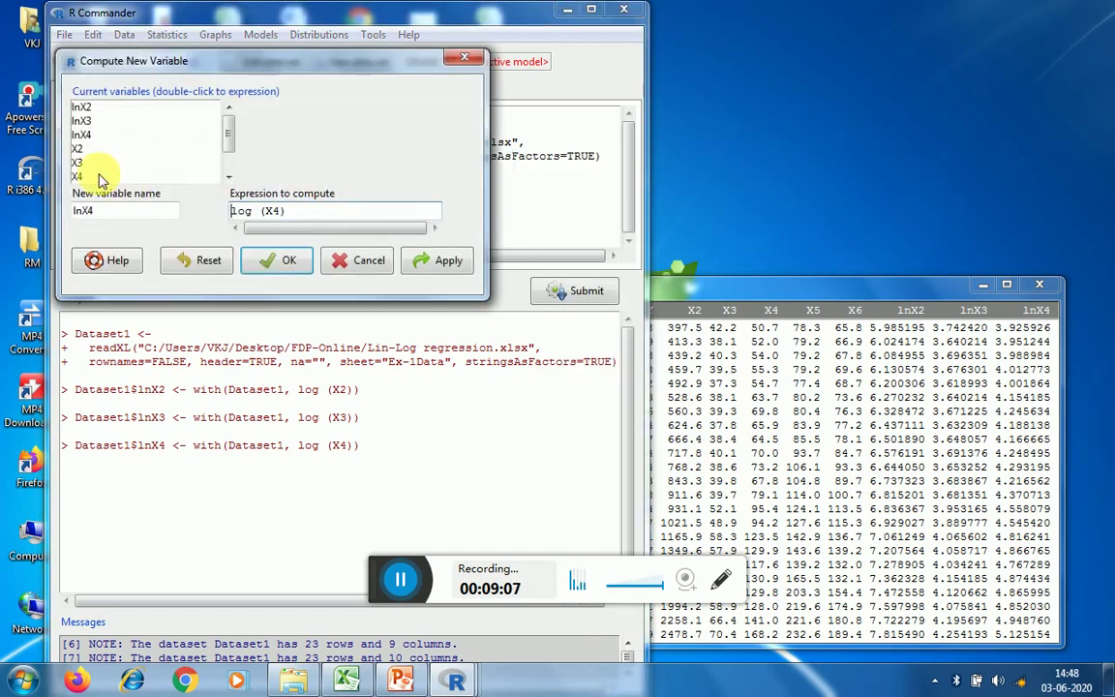
pyautogui.moveTo(229, 124); pyautogui.dragTo(231, 163)
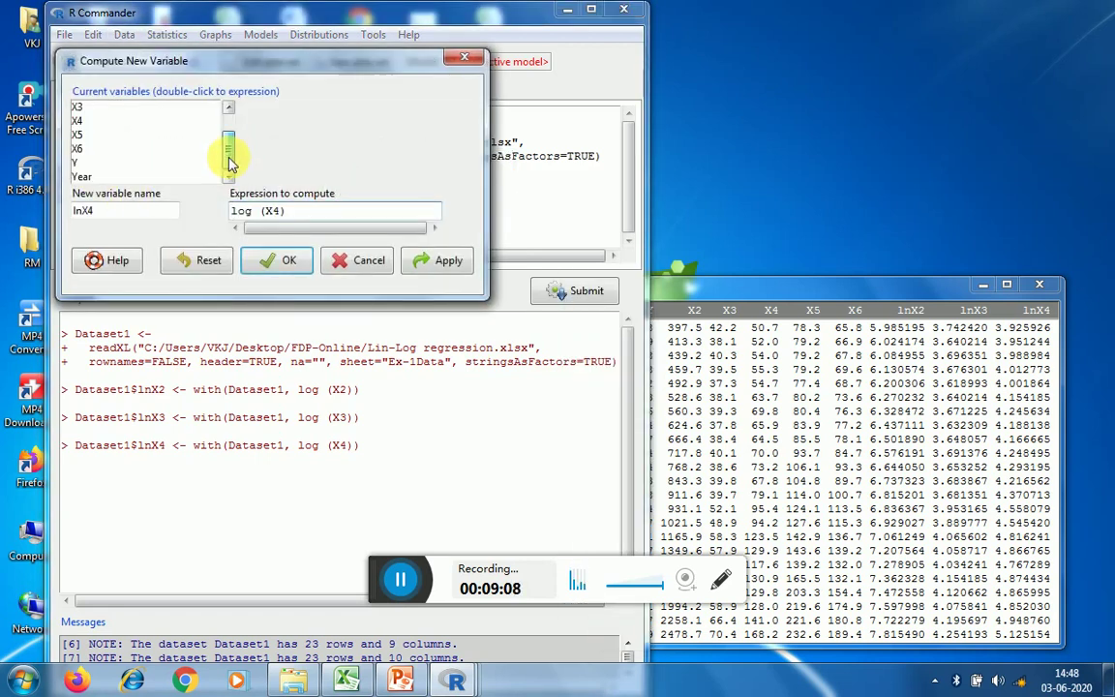
pyautogui.click(81, 121)
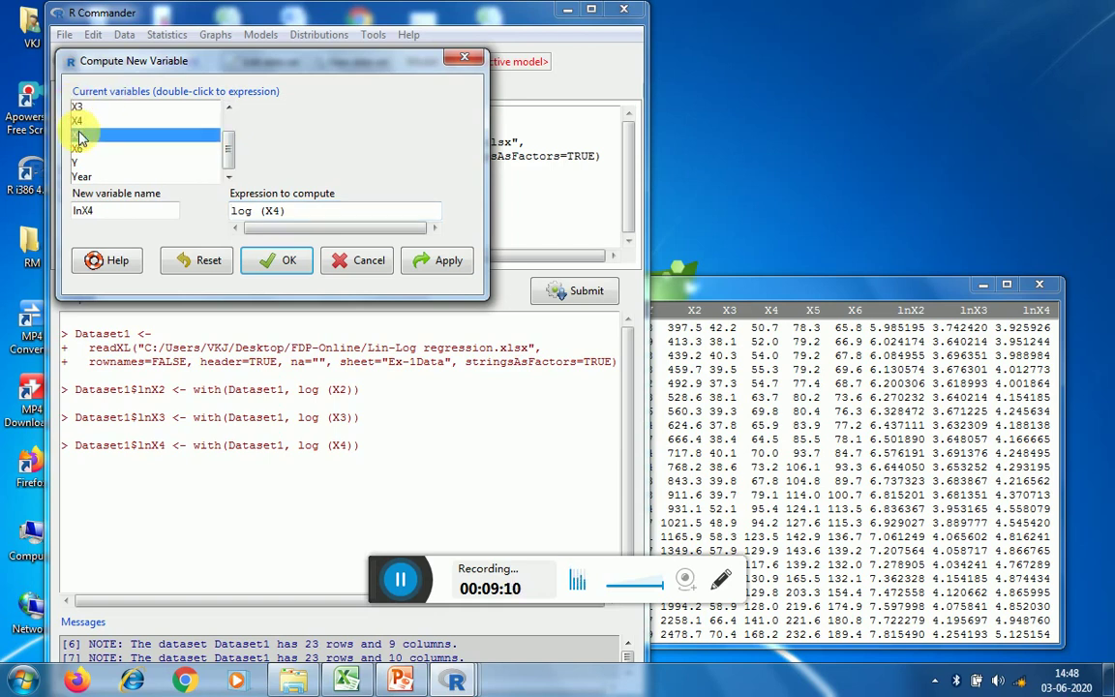
pyautogui.click(96, 136)
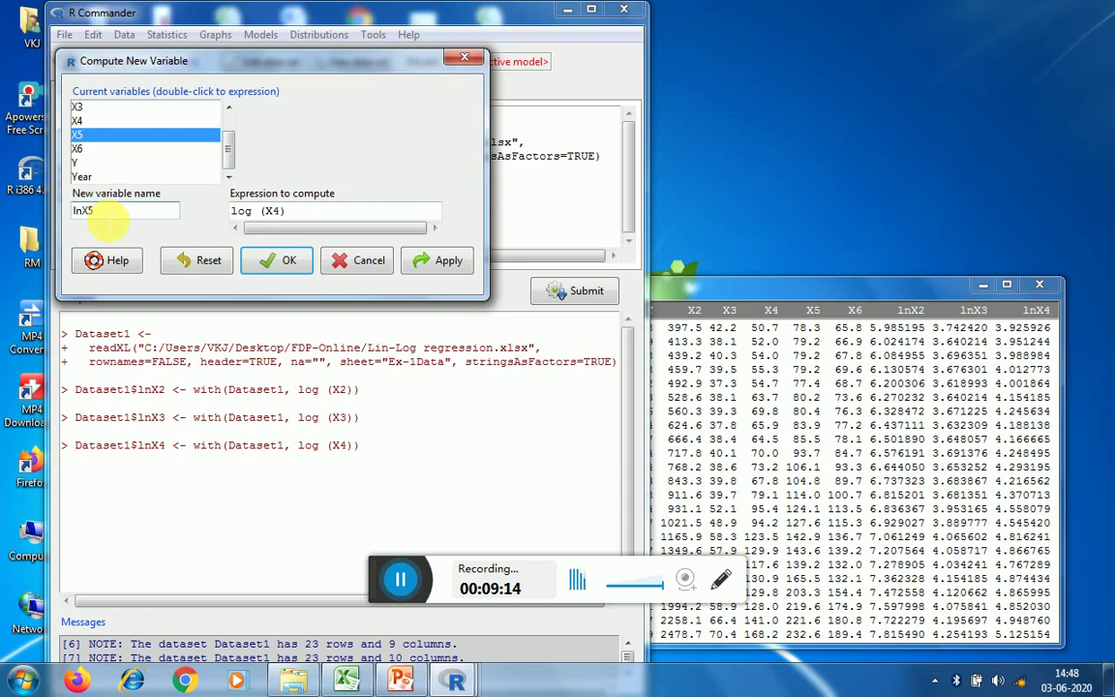
pyautogui.click(110, 219)
pyautogui.write('lnX5')
pyautogui.click(283, 212)
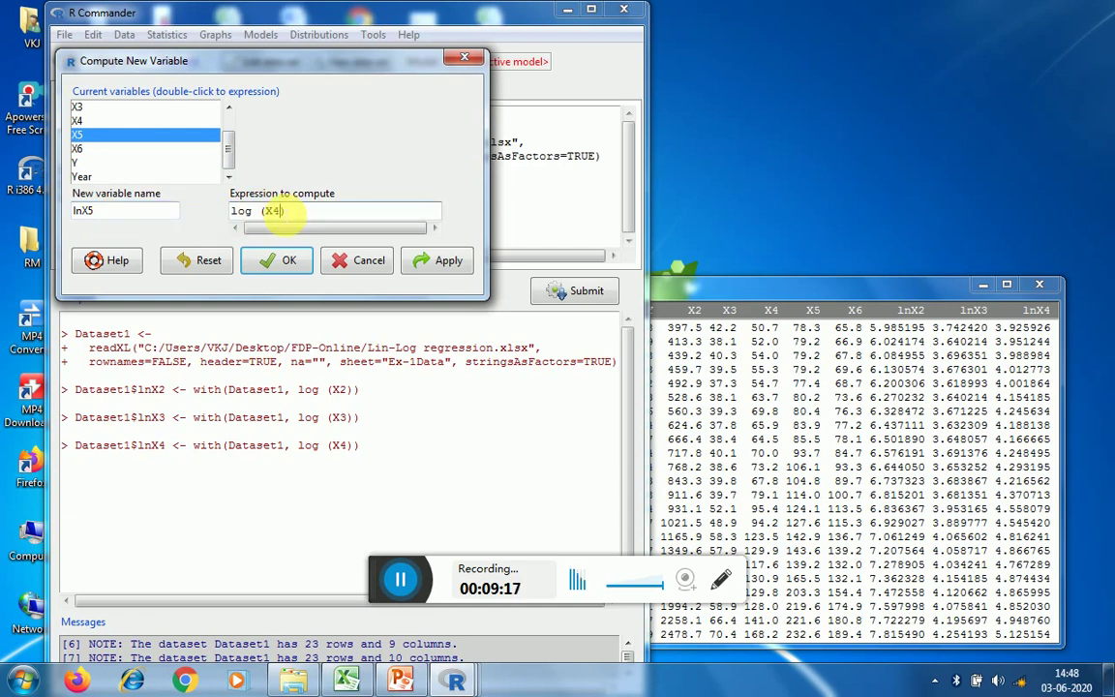
pyautogui.click(280, 260)
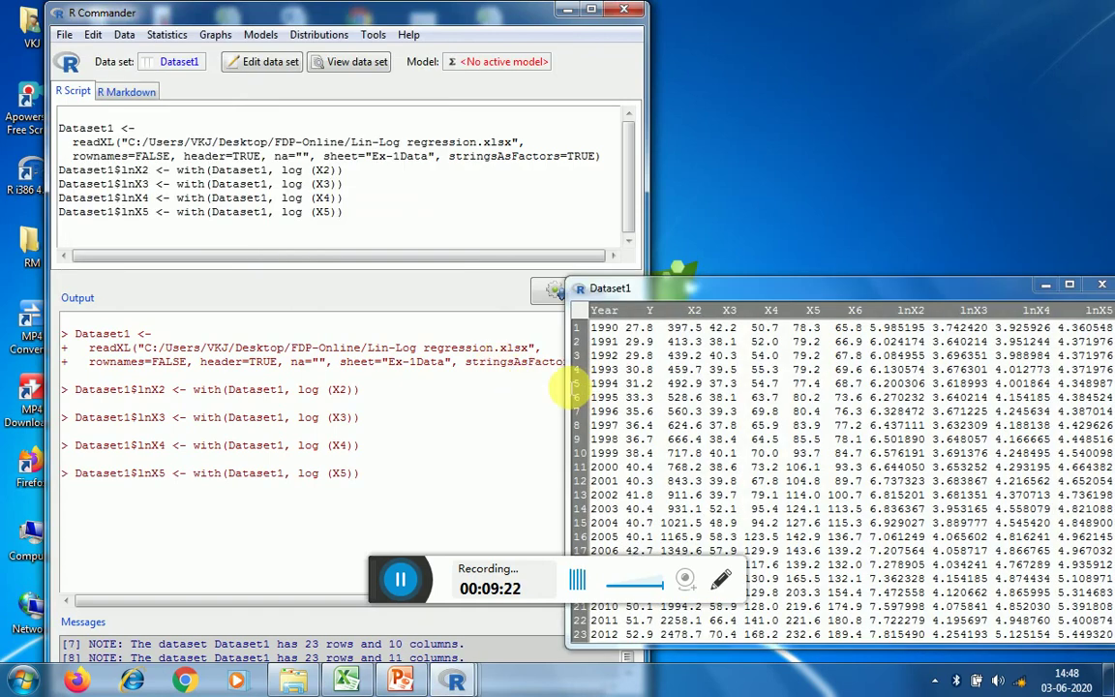
pyautogui.moveTo(651, 284); pyautogui.dragTo(460, 298)
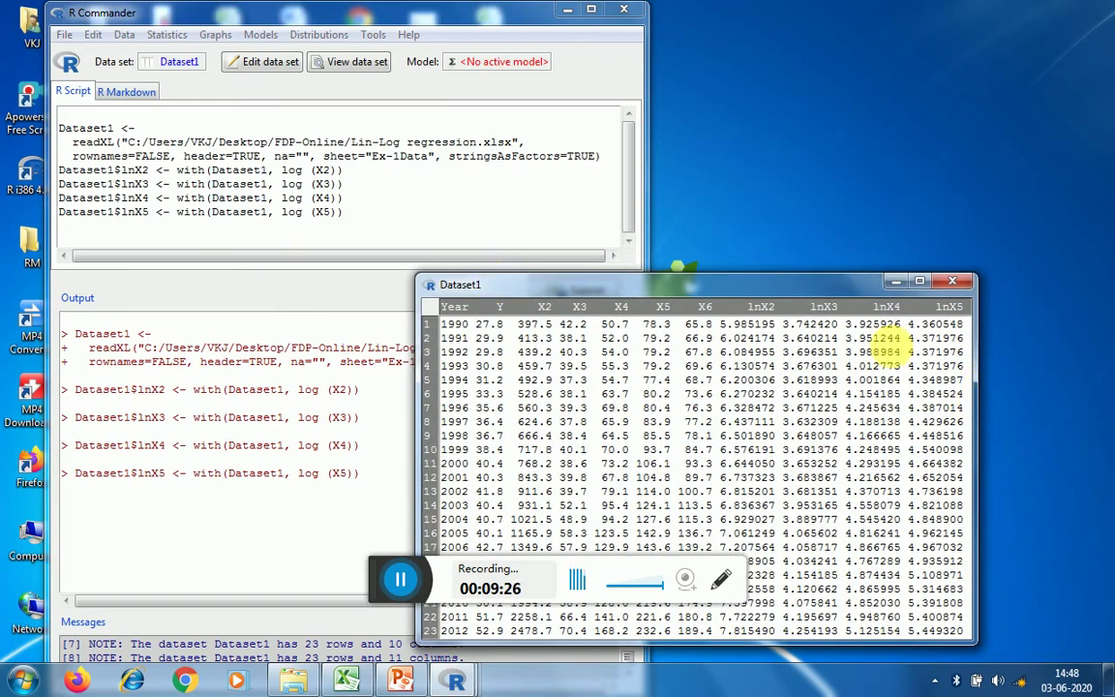
# Compute a new variable lnX6 in Dataset1 with the expression log (X6), and widen the Dataset1 viewer to fit its column.
pyautogui.click(126, 35)
pyautogui.moveTo(224, 162)
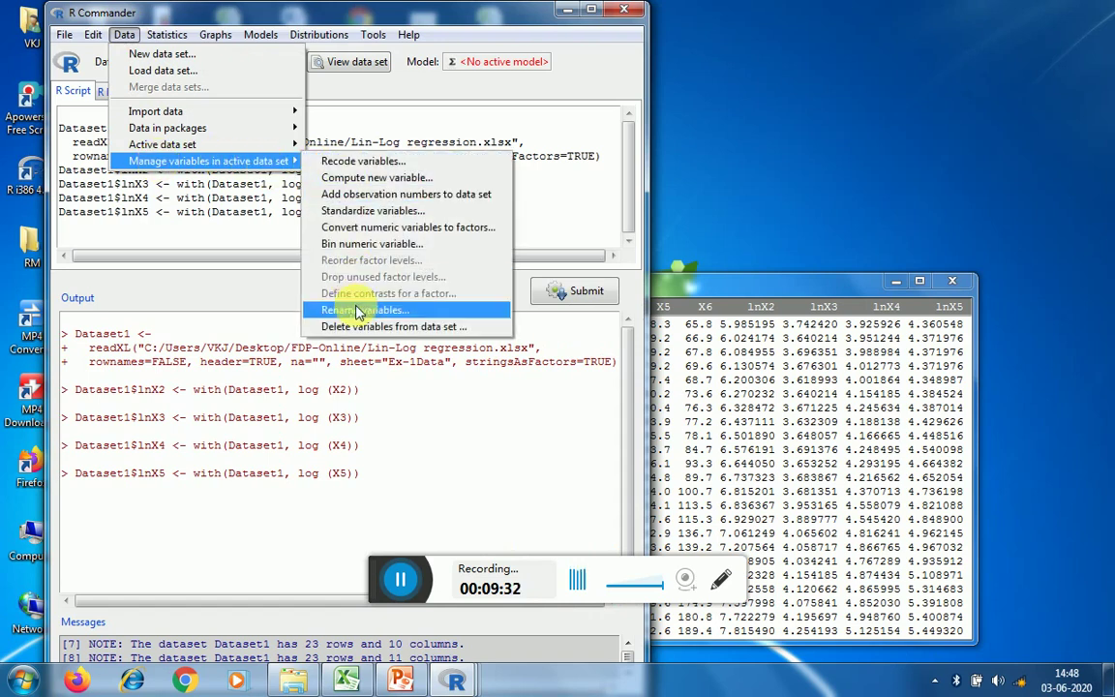
pyautogui.click(361, 178)
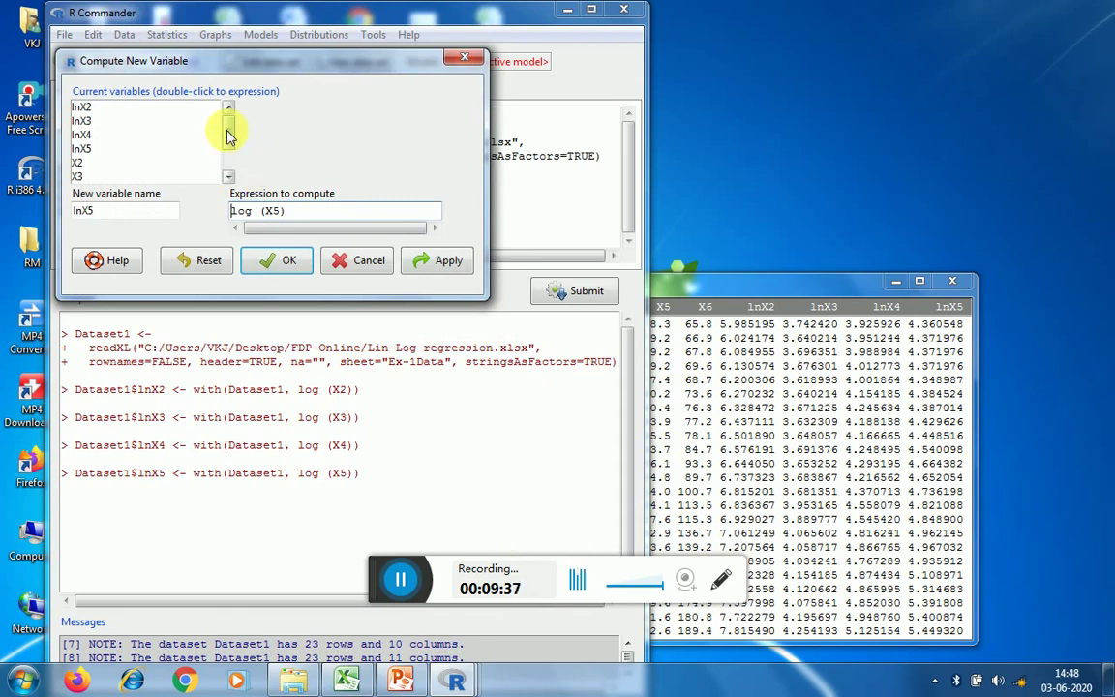
pyautogui.click(226, 177)
pyautogui.click(226, 177)
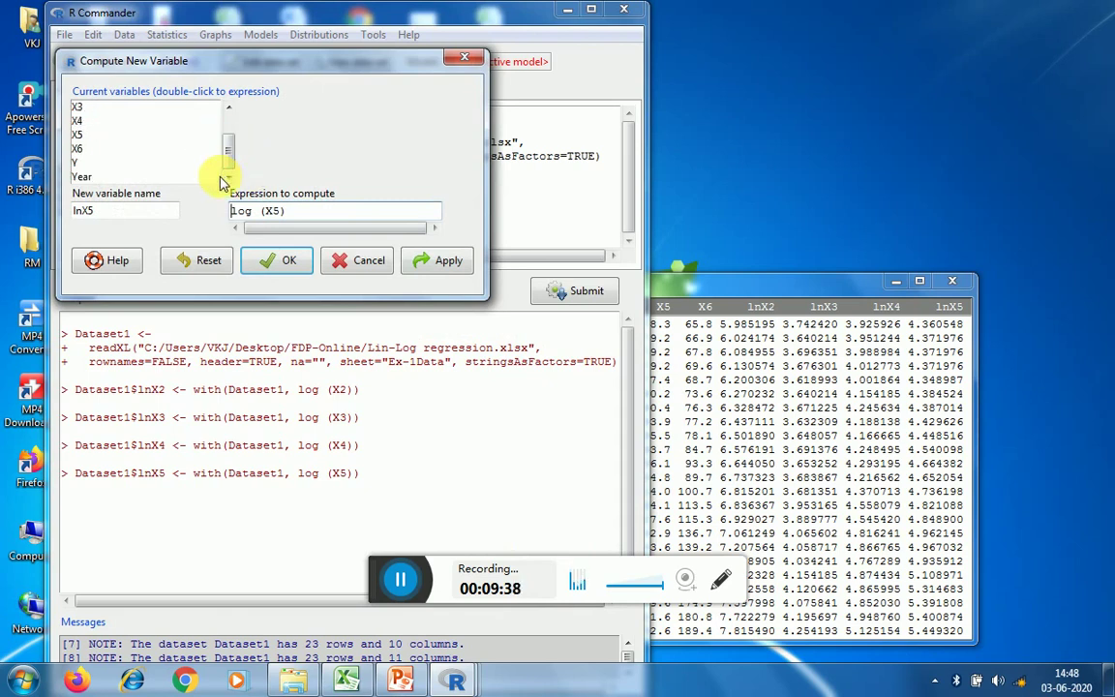
pyautogui.click(80, 151)
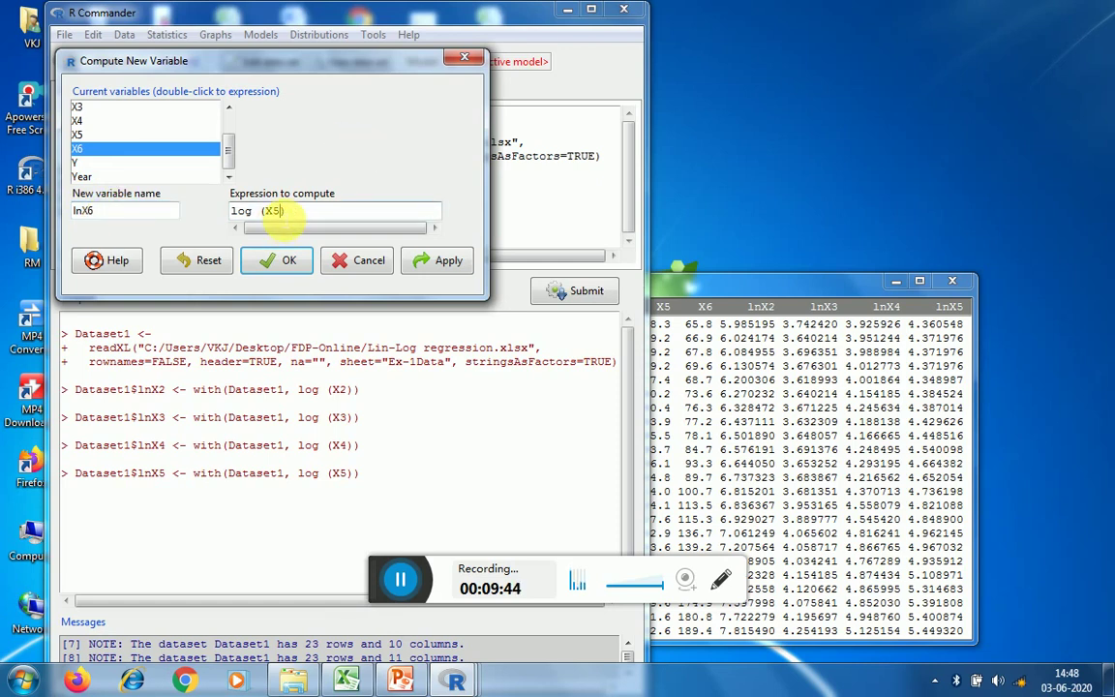
pyautogui.click(278, 259)
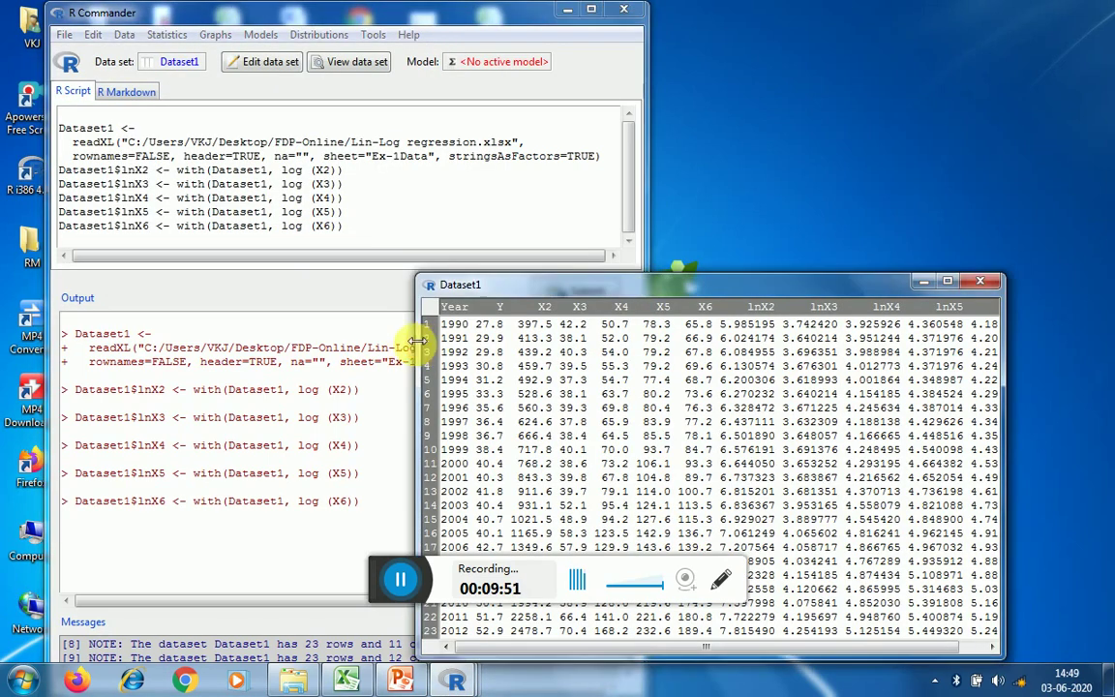
pyautogui.moveTo(418, 341); pyautogui.dragTo(382, 343)
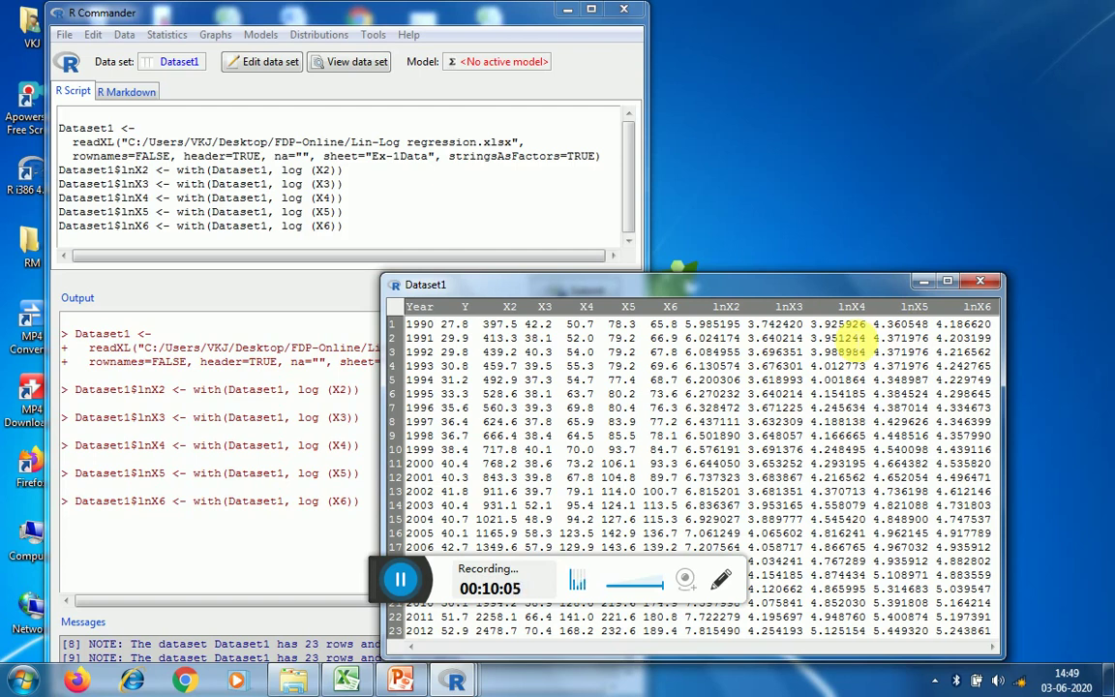
# Close the Dataset1 viewer and maximize the R Commander window.
pyautogui.click(983, 282)
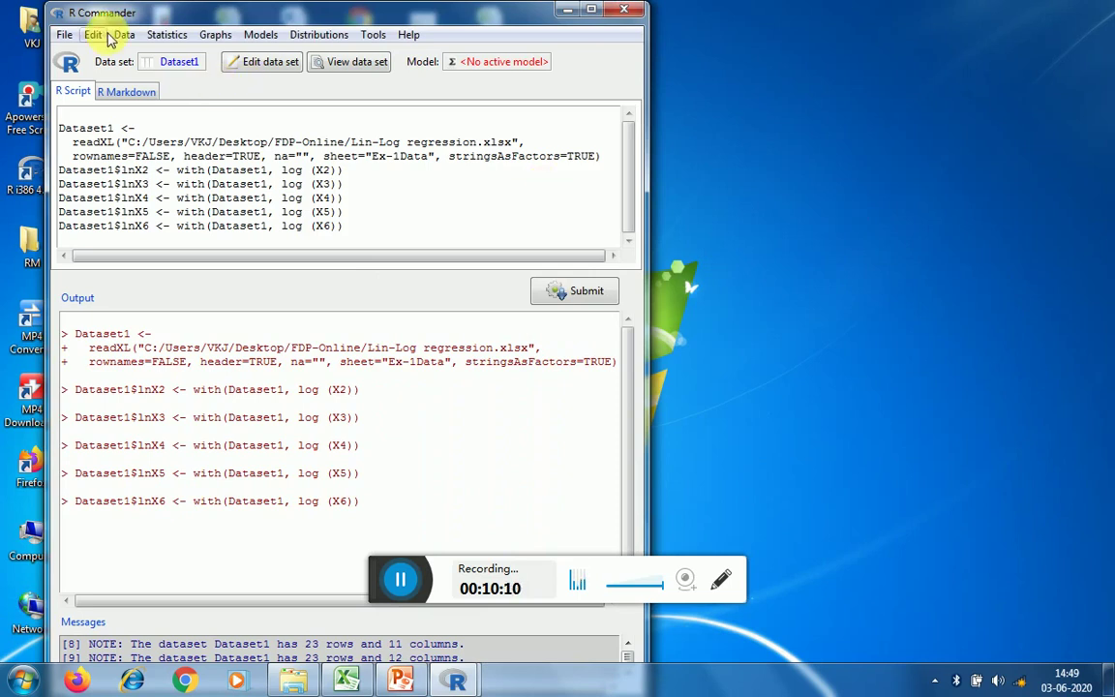
pyautogui.click(162, 37)
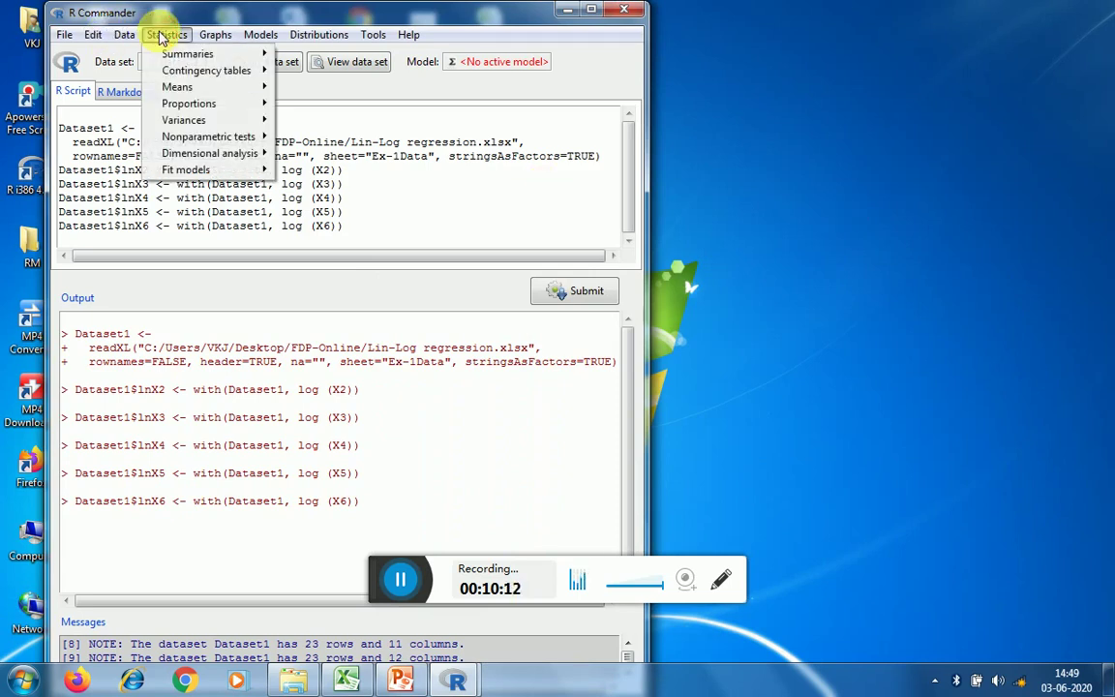
pyautogui.click(594, 9)
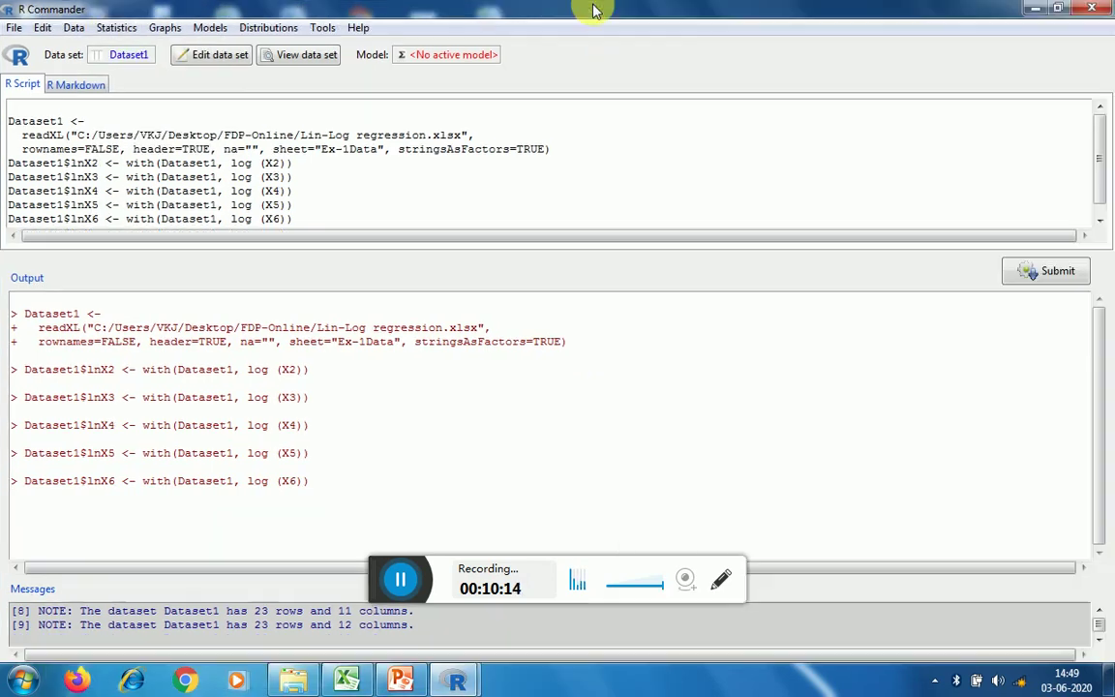
# Fit the linear regression RegModel.1 with Y as the response and lnX2, lnX3, lnX4, lnX5 and lnX6 as explanatory variables.
pyautogui.click(115, 28)
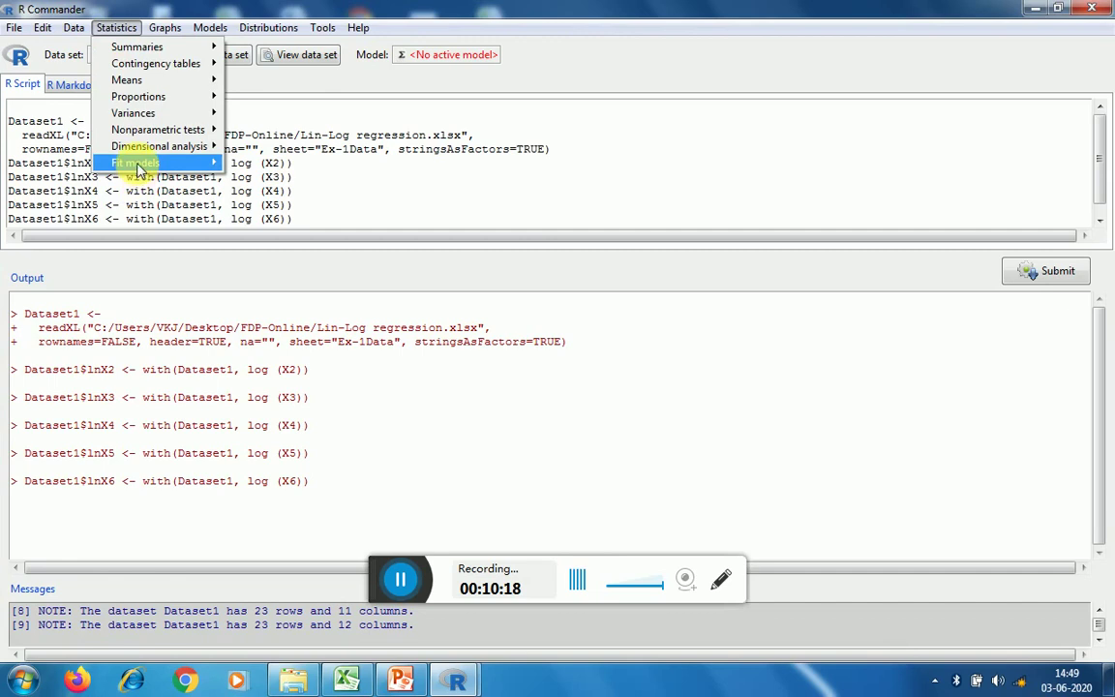
pyautogui.click(245, 164)
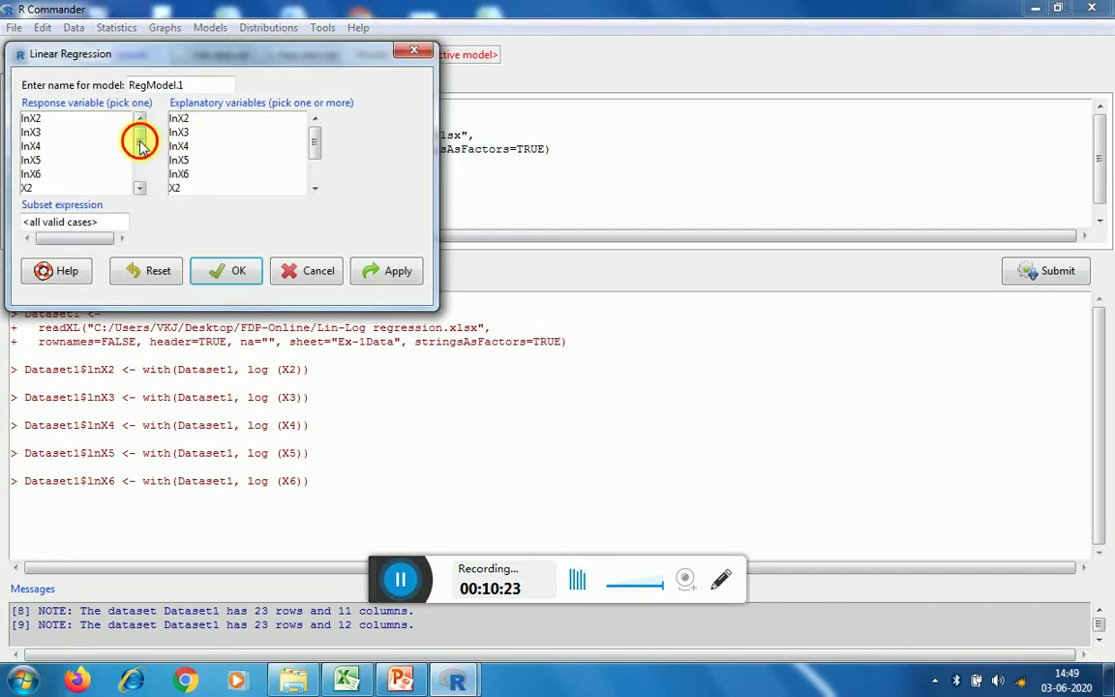
pyautogui.moveTo(137, 142); pyautogui.dragTo(138, 170)
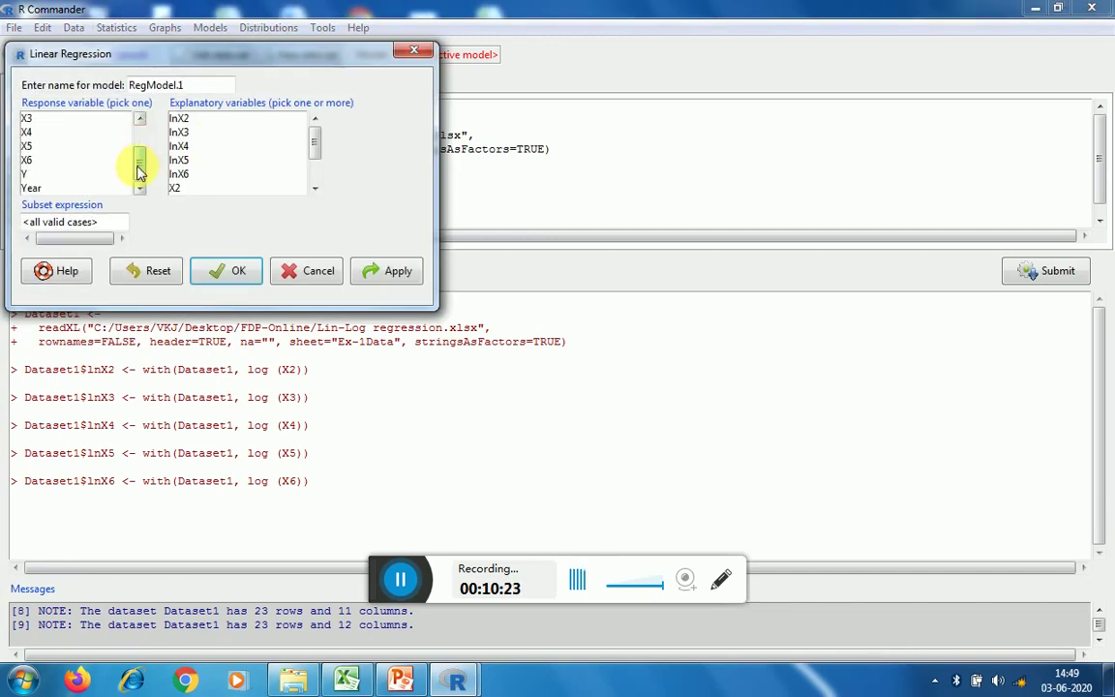
pyautogui.click(26, 174)
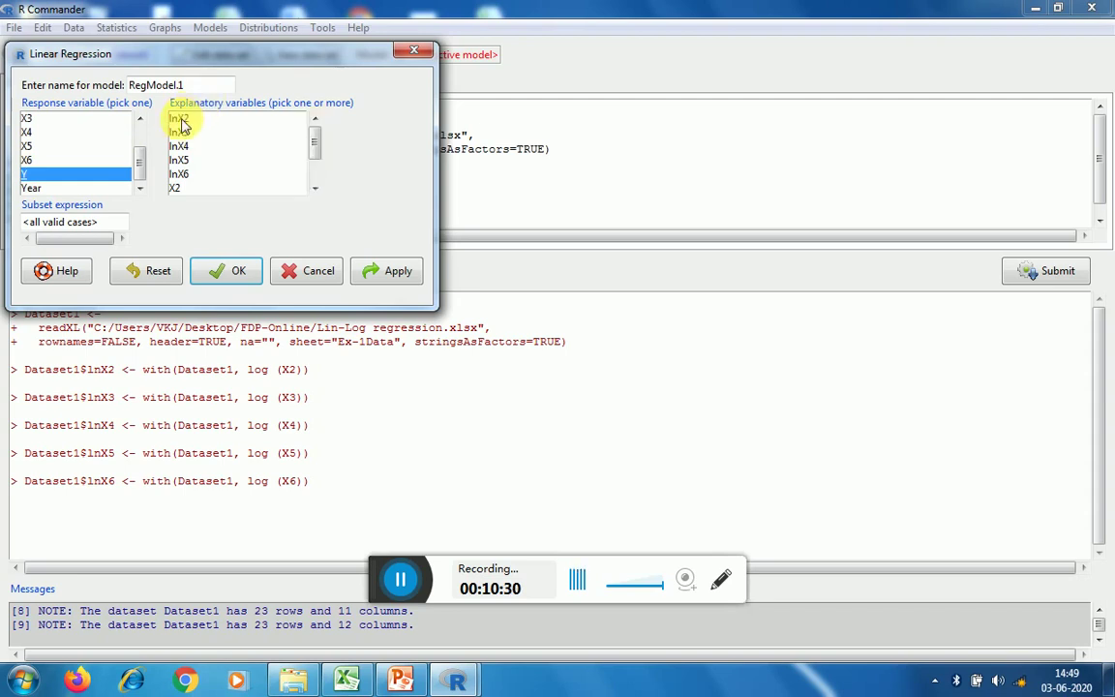
pyautogui.moveTo(178, 118); pyautogui.dragTo(189, 173)
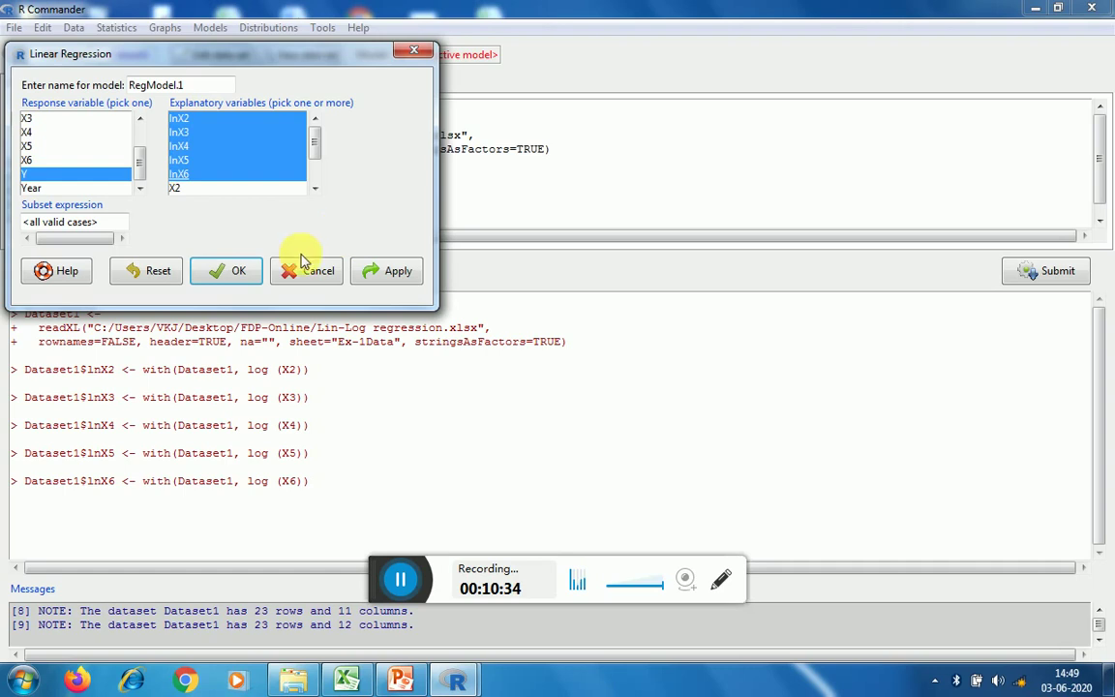
pyautogui.click(227, 271)
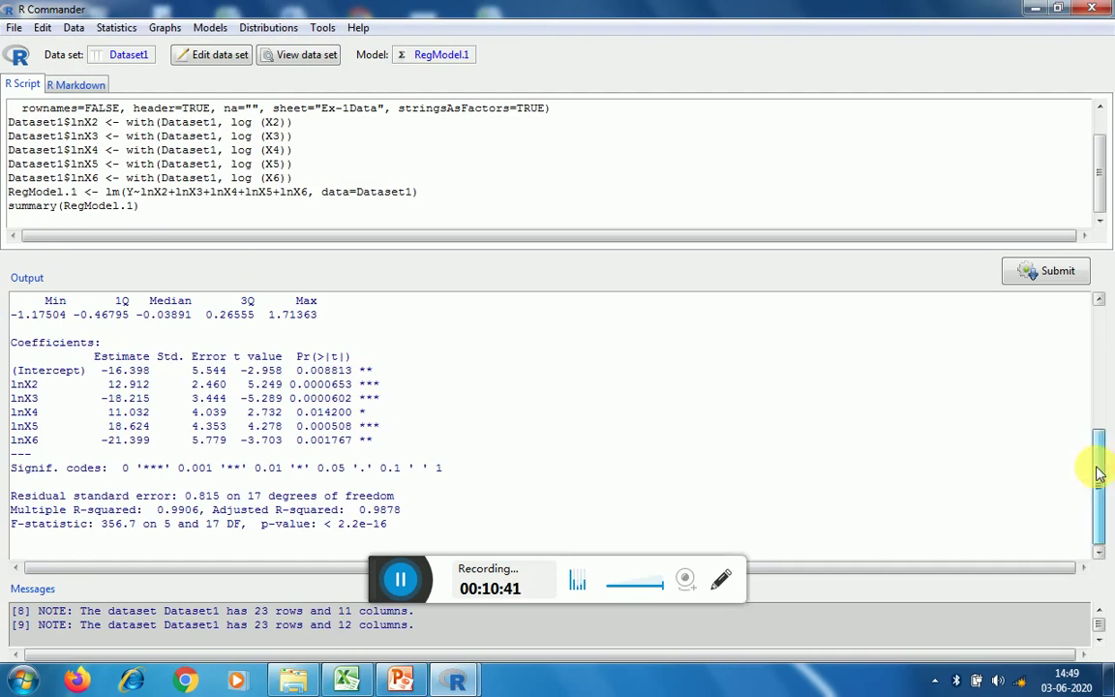
# Review the RegModel.1 summary output, from the model call and residuals to the coefficients, R-squared and F-statistic.
pyautogui.moveTo(1099, 474); pyautogui.dragTo(1096, 431)
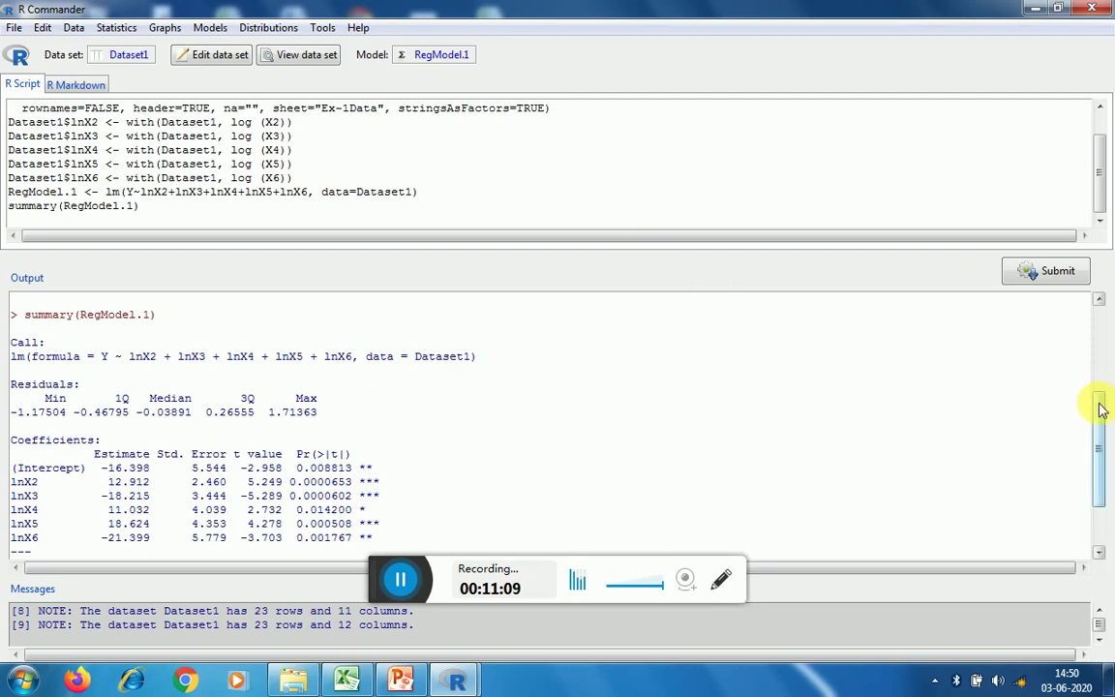
pyautogui.moveTo(1101, 409); pyautogui.dragTo(1099, 482)
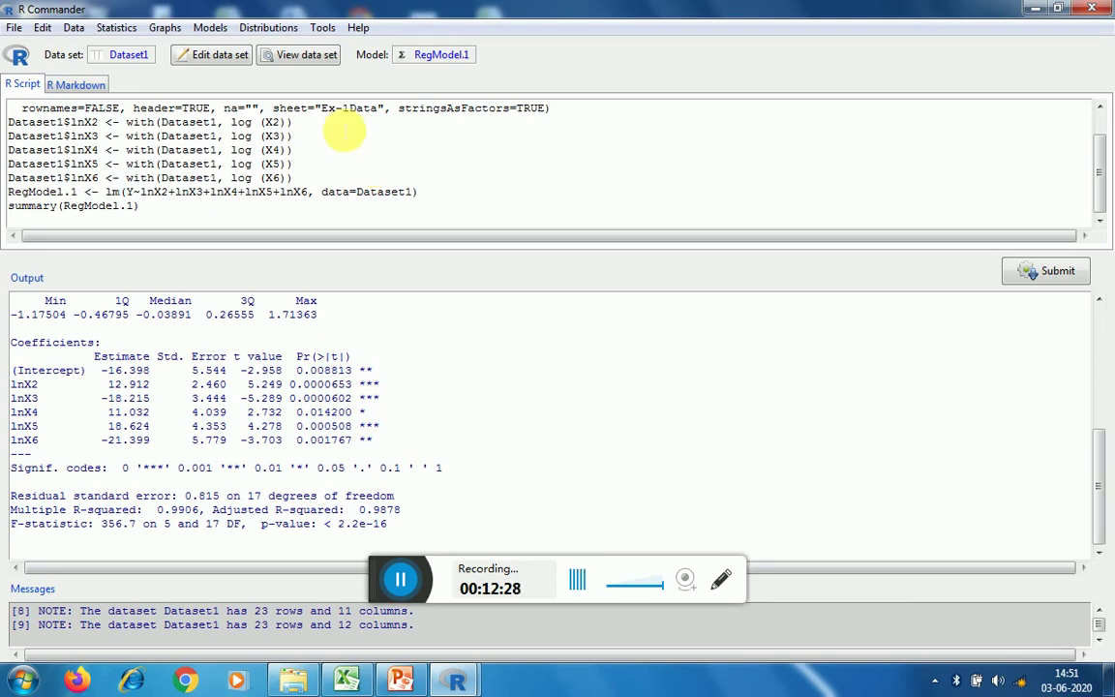
# Generate the basic diagnostic plots for RegModel.1 and switch to RGui to view them.
pyautogui.click(208, 29)
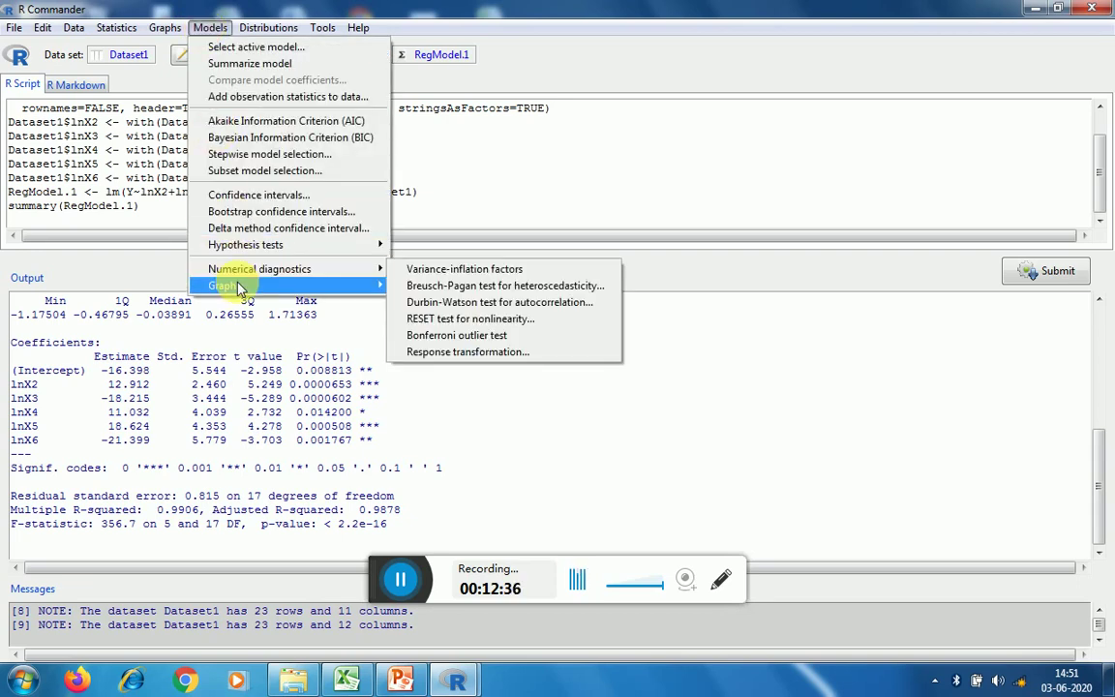
pyautogui.moveTo(240, 286)
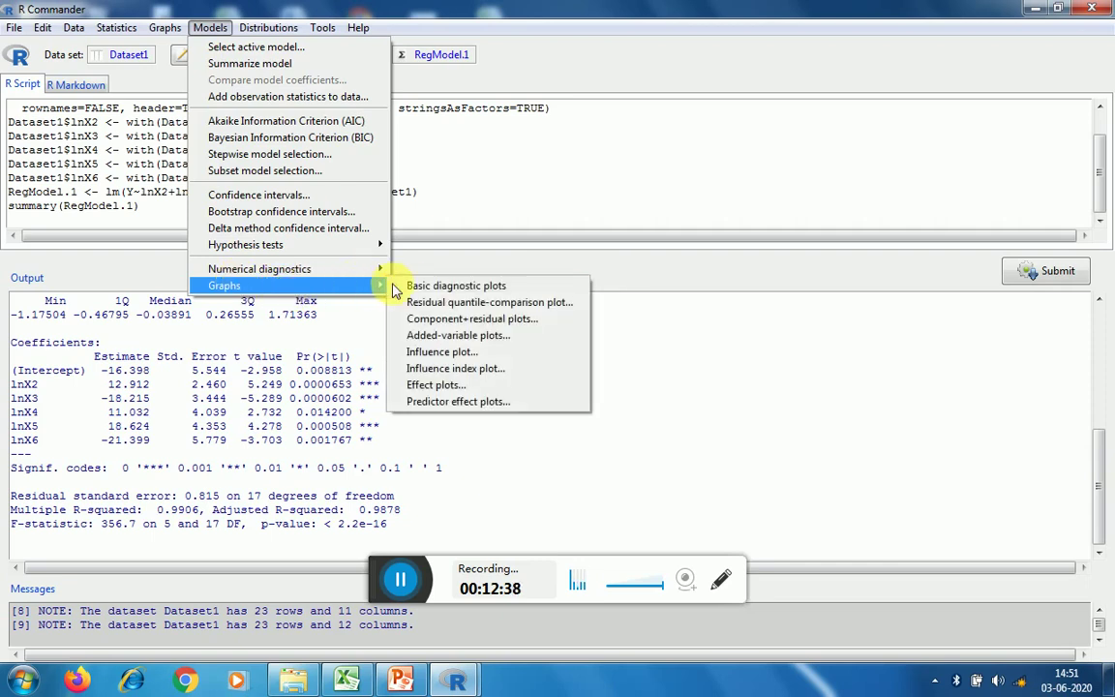
pyautogui.click(455, 286)
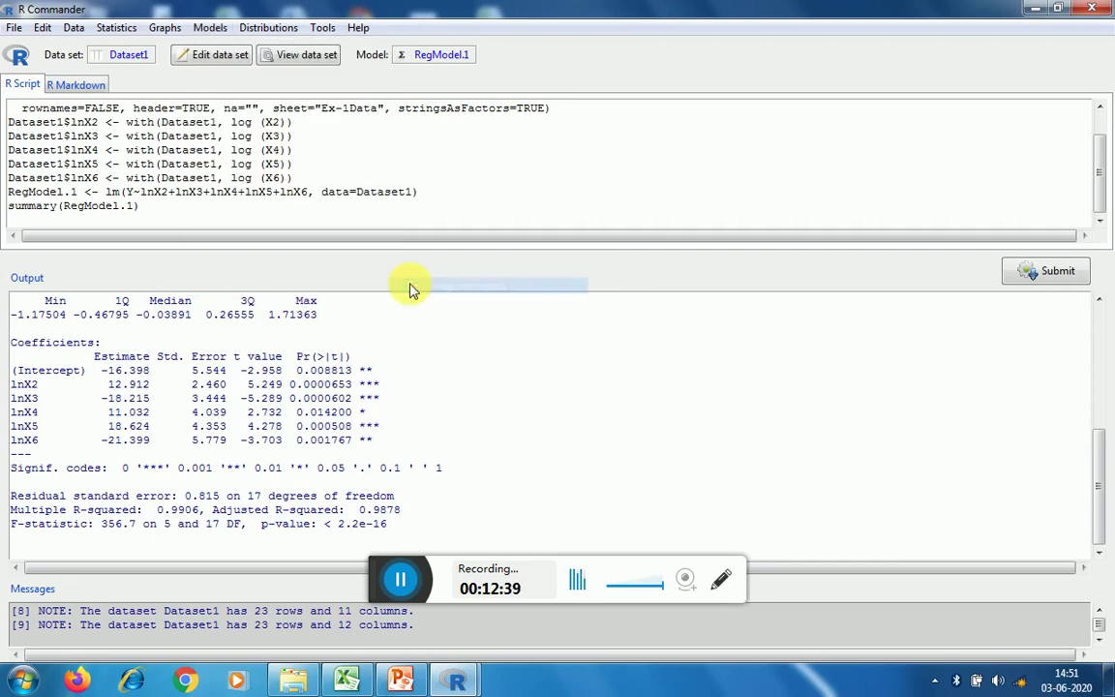
pyautogui.click(1100, 8)
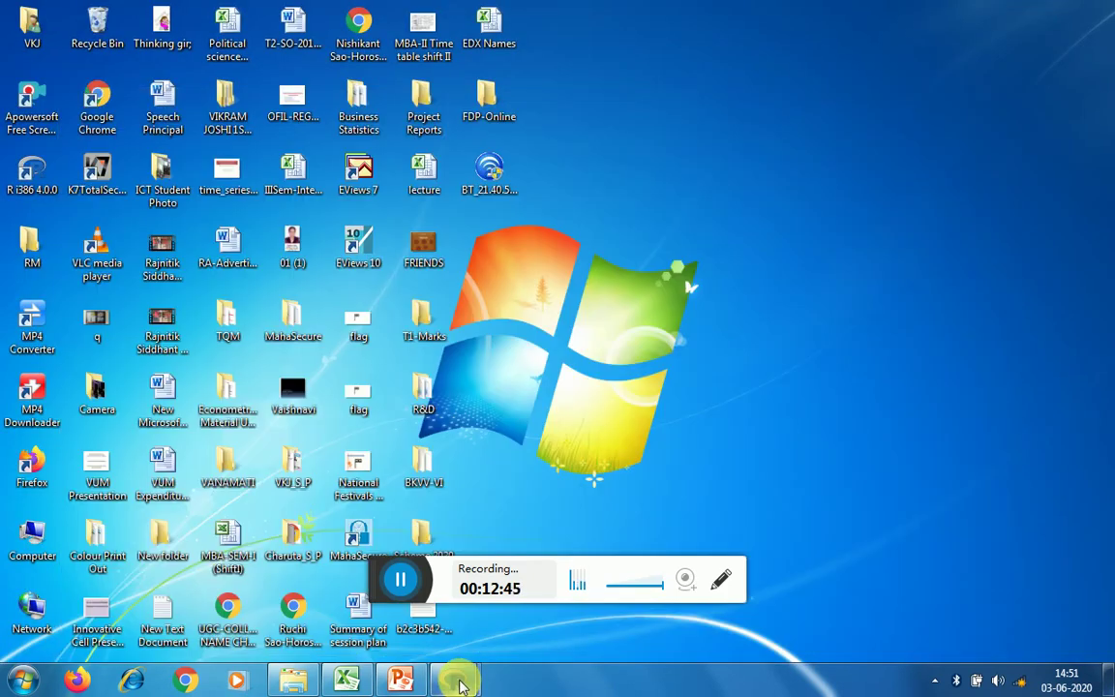
pyautogui.moveTo(461, 684)
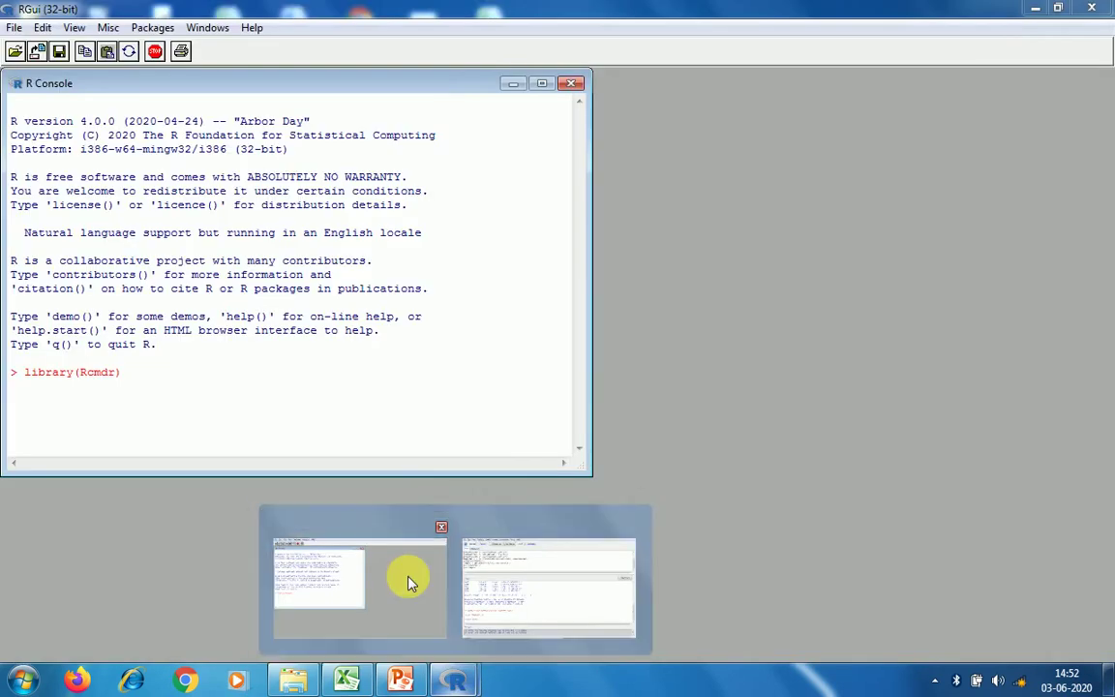
pyautogui.click(406, 580)
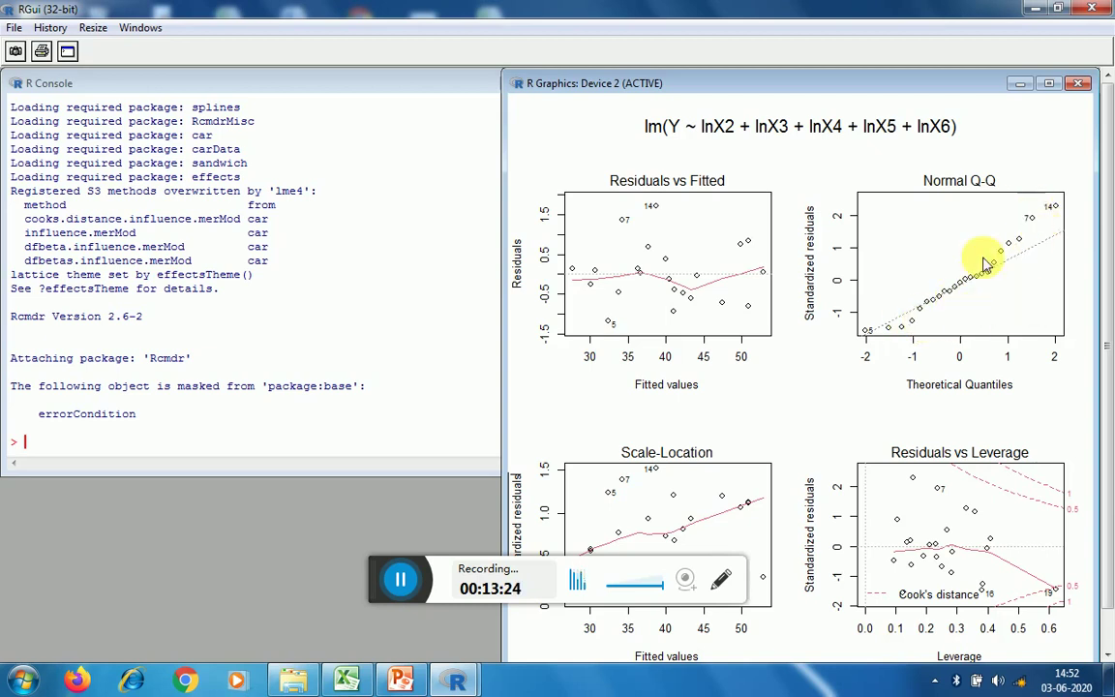
# Close the diagnostic plots' graphics window and switch back to R Commander.
pyautogui.click(1081, 85)
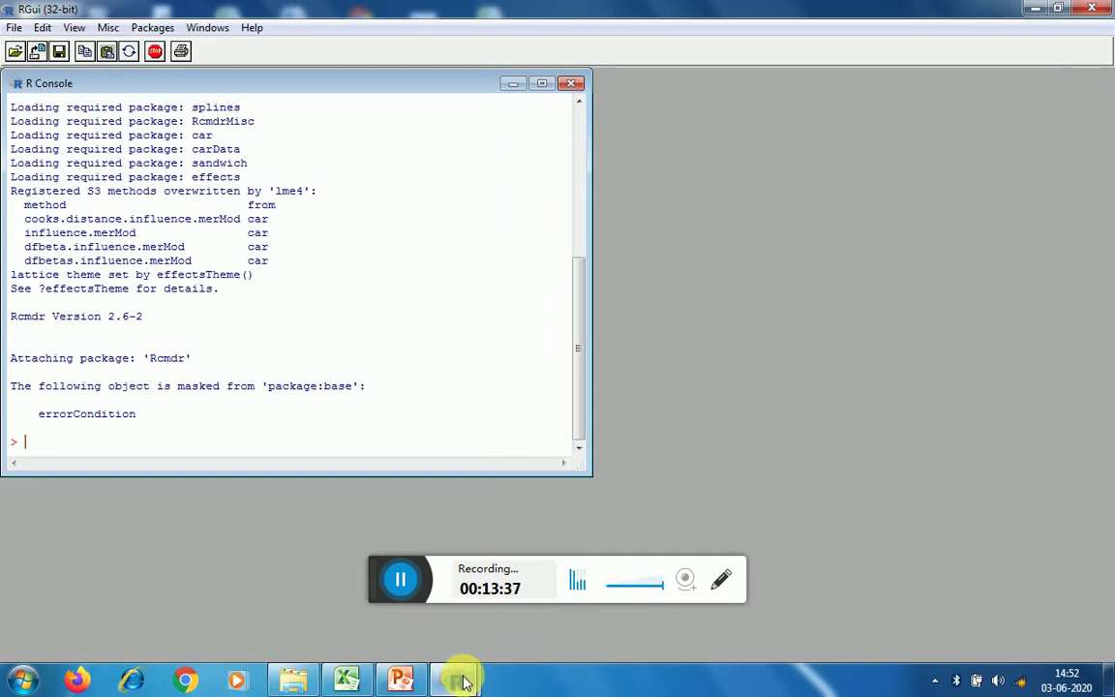
pyautogui.moveTo(462, 683)
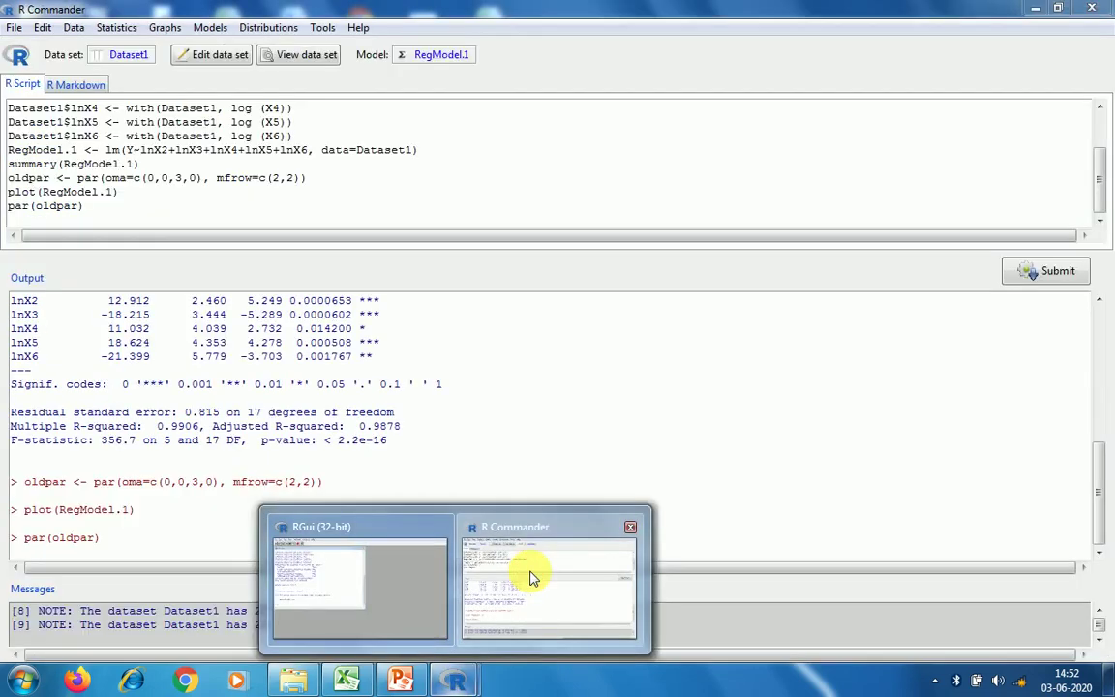
pyautogui.click(523, 581)
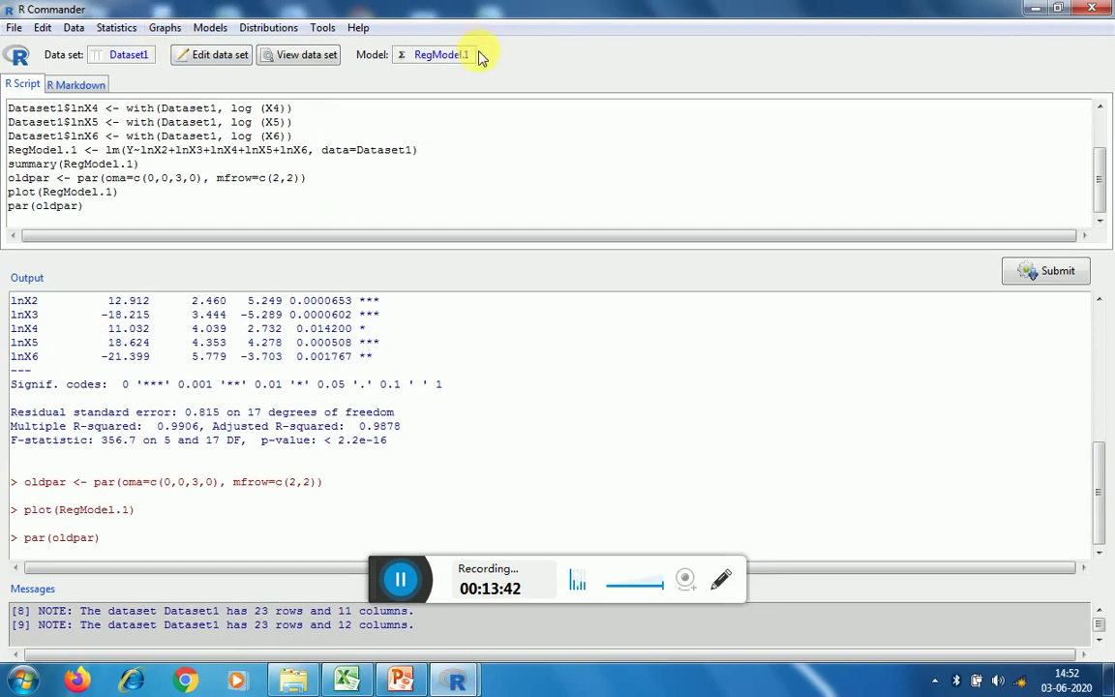
# Add only the residuals of RegModel.1 to Dataset1, leaving out fitted values, studentized residuals, hat-values, Cook's distances and observation indices.
pyautogui.click(226, 32)
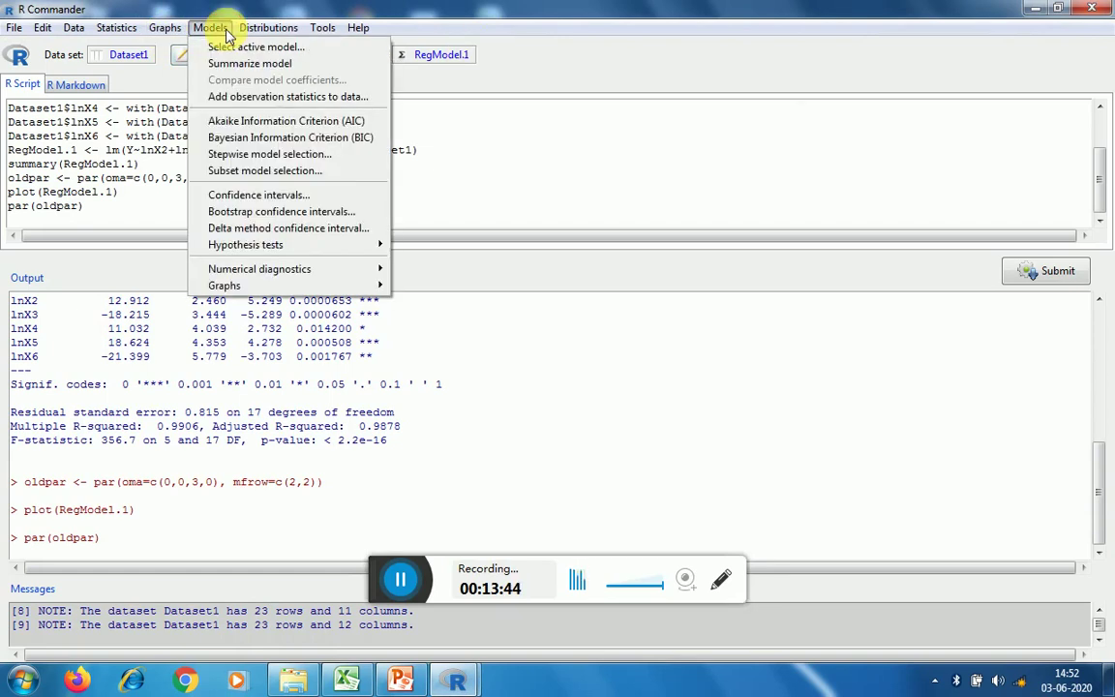
pyautogui.click(244, 98)
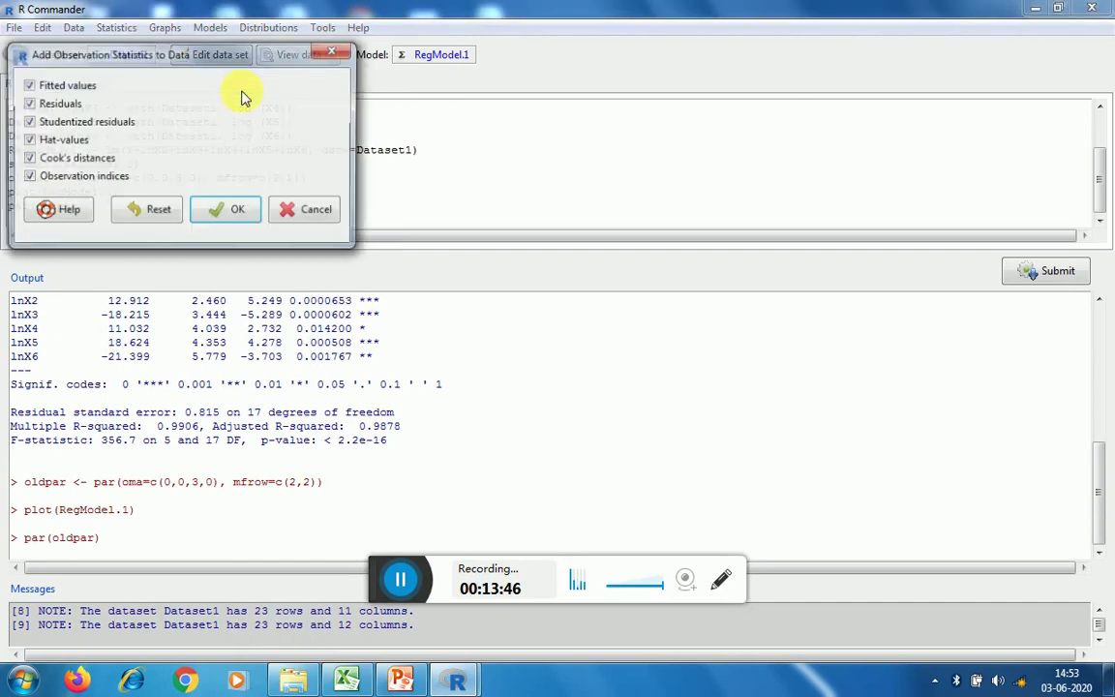
pyautogui.click(28, 85)
pyautogui.click(28, 122)
pyautogui.click(28, 140)
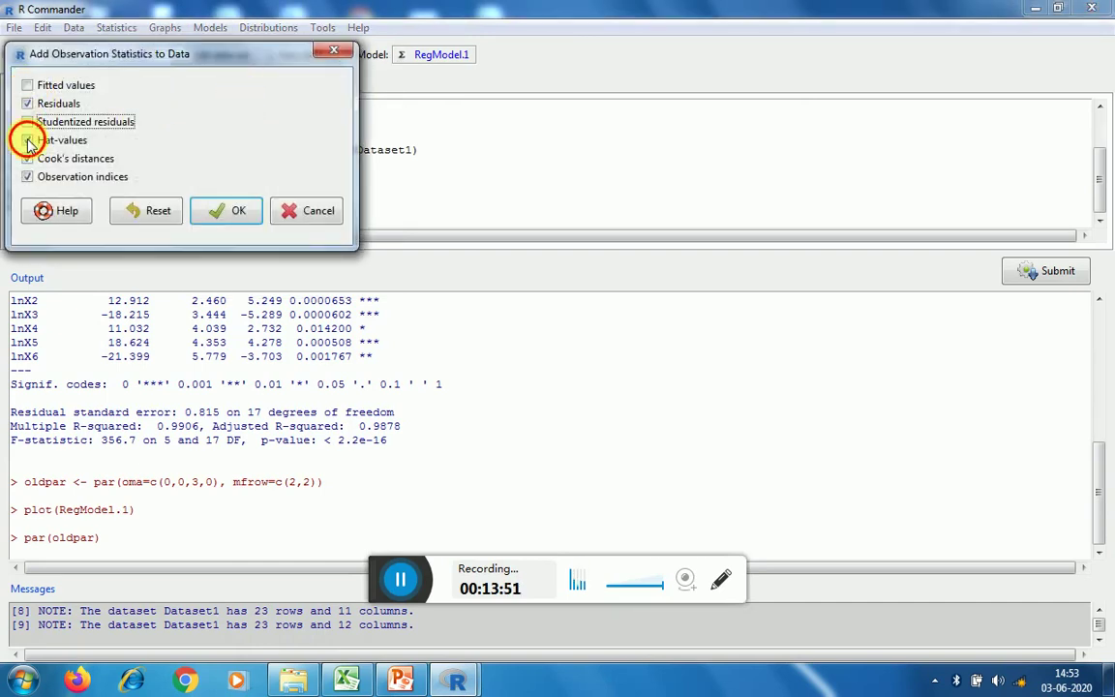
pyautogui.click(28, 159)
pyautogui.click(29, 178)
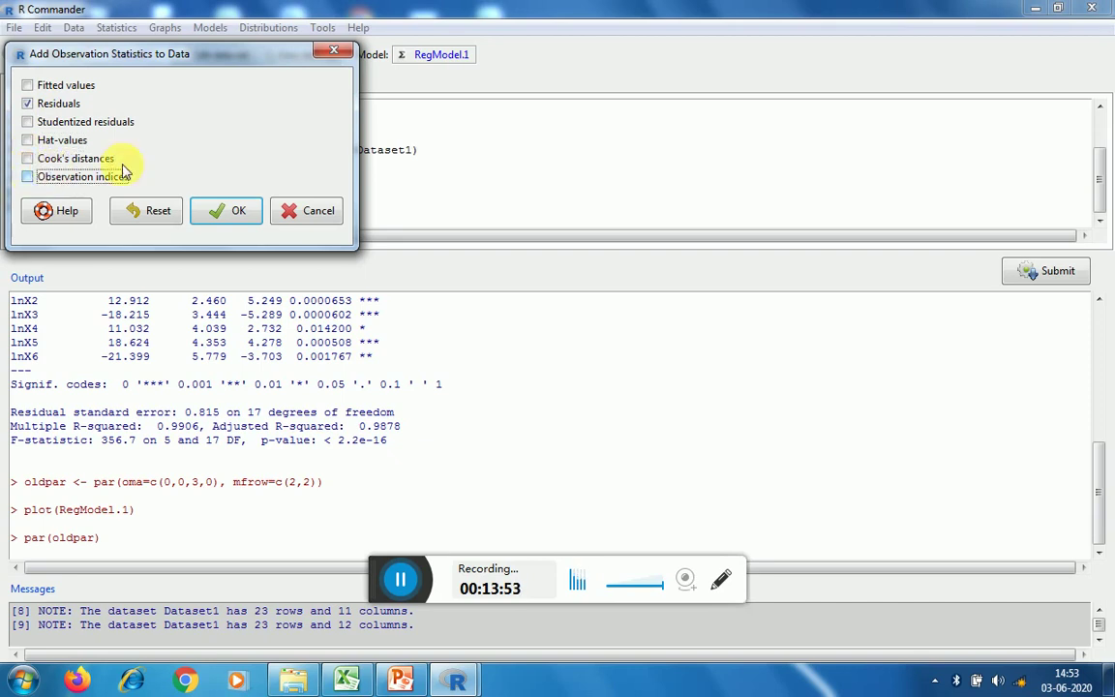
pyautogui.click(221, 220)
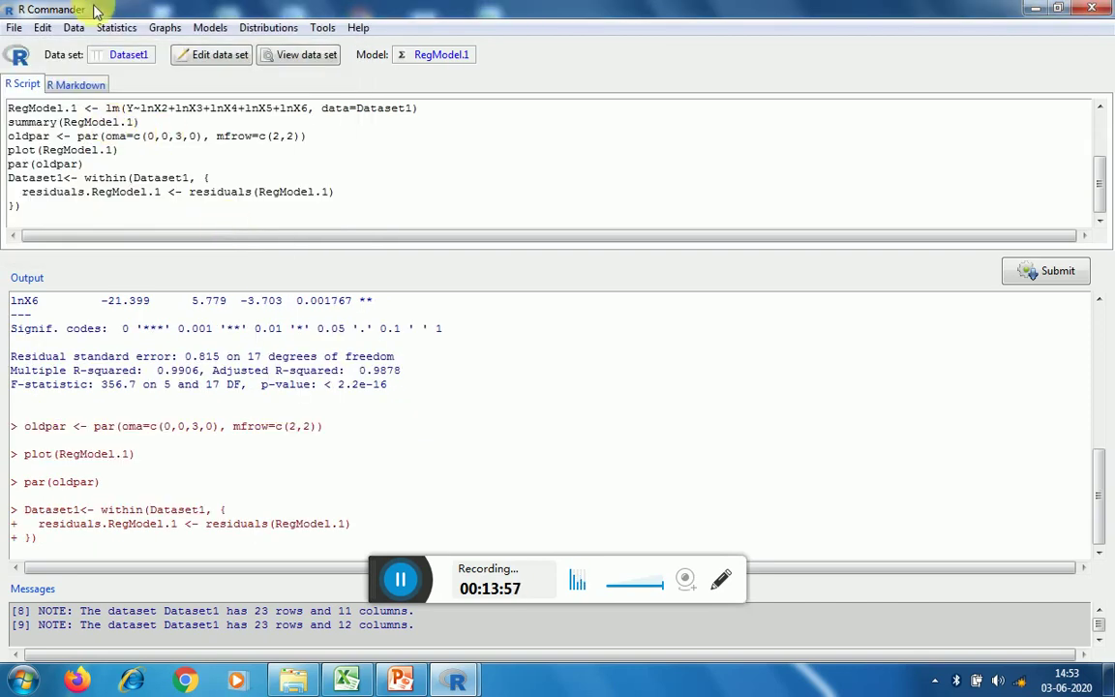
# Plot a histogram of residuals.RegModel.1, examine its shape and close the graphics window.
pyautogui.click(158, 27)
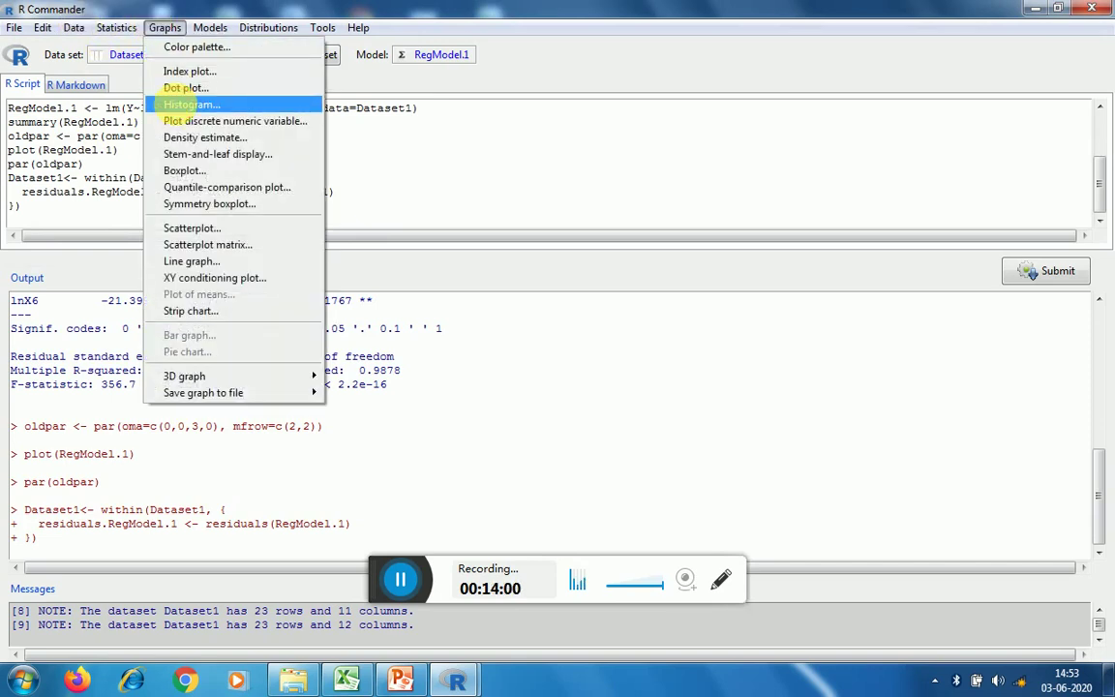
pyautogui.click(193, 105)
pyautogui.click(101, 196)
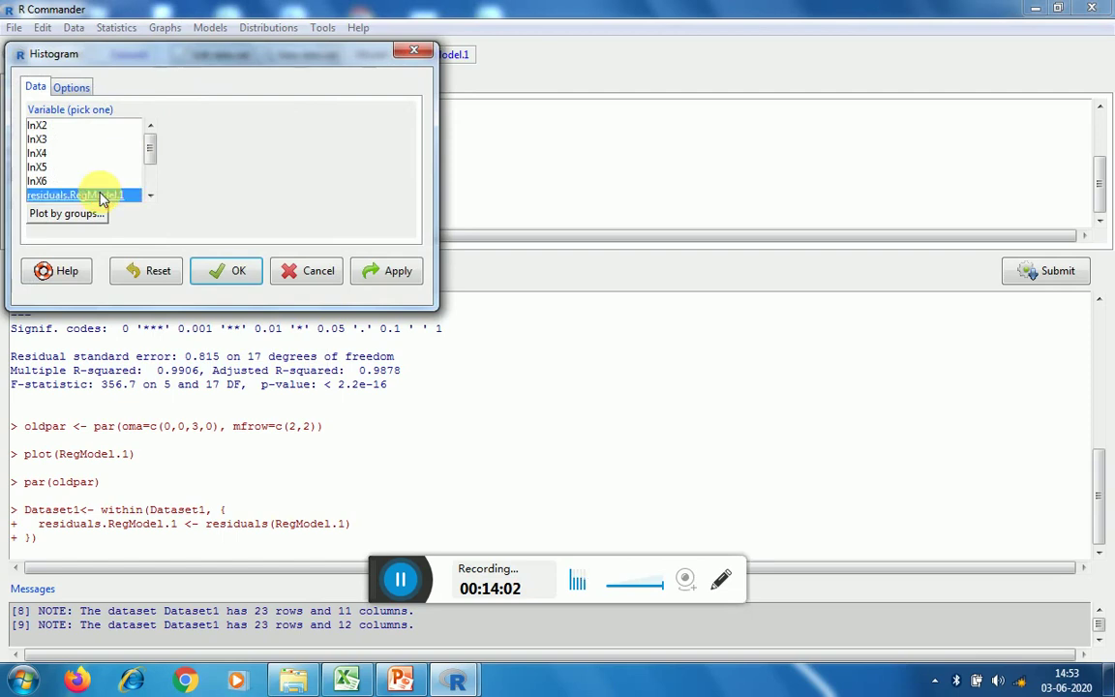
pyautogui.click(219, 268)
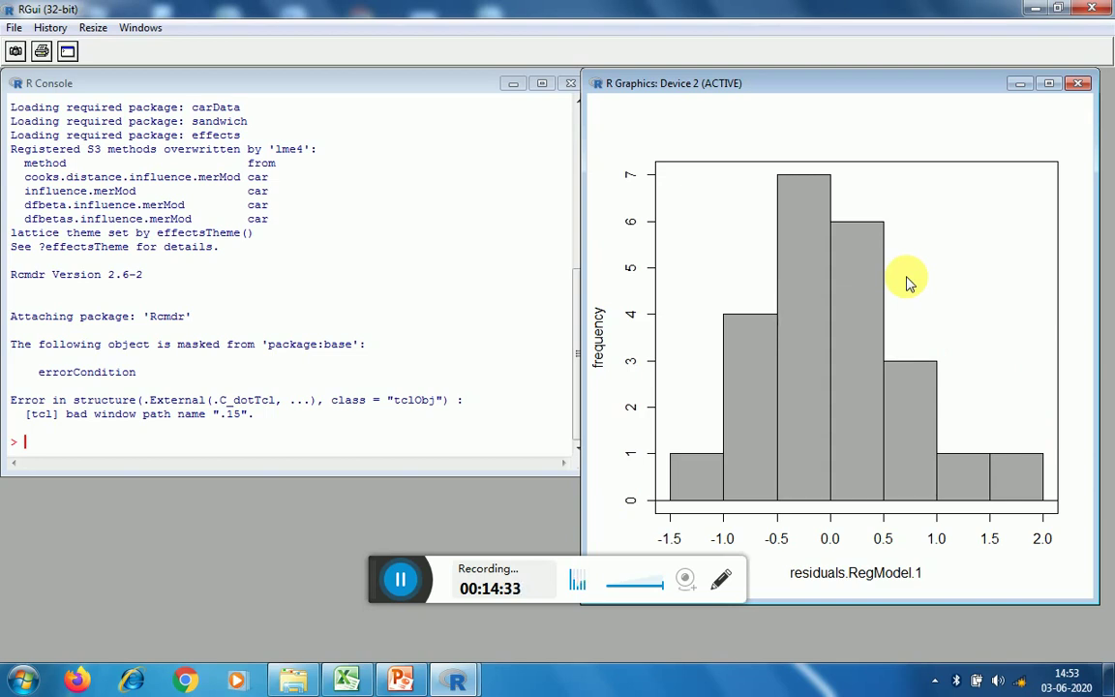
pyautogui.click(1077, 84)
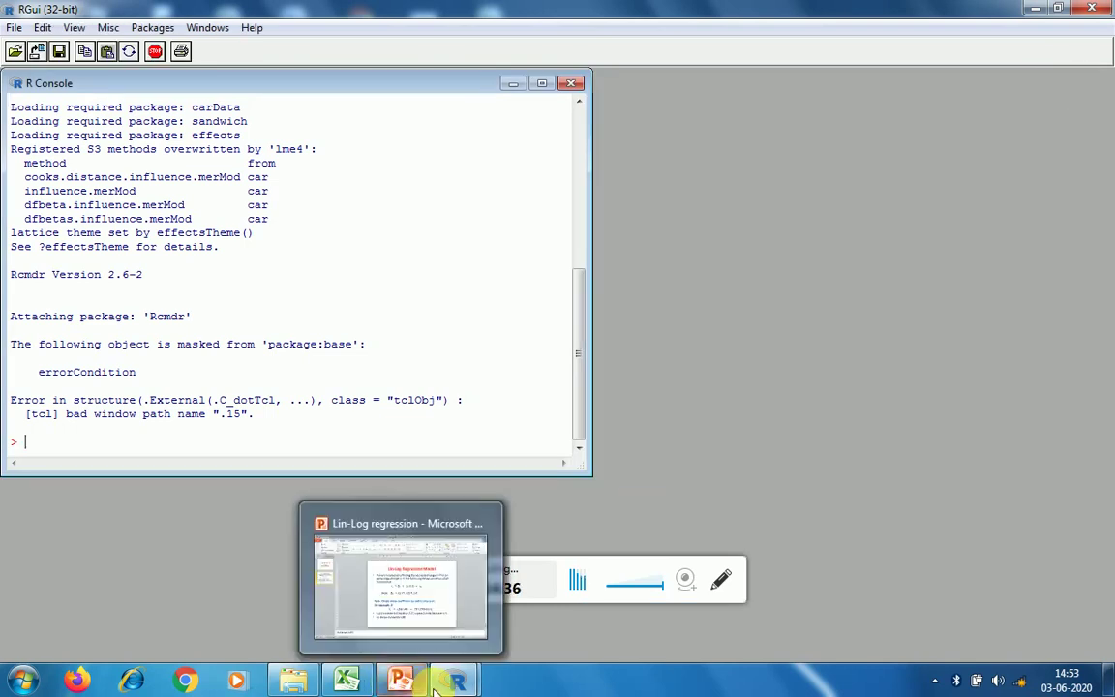
# Review the RegModel.1 coefficients in R Commander against the variable definitions in the Excel exercise sheet, and return to R Commander.
pyautogui.moveTo(455, 681)
pyautogui.click(536, 647)
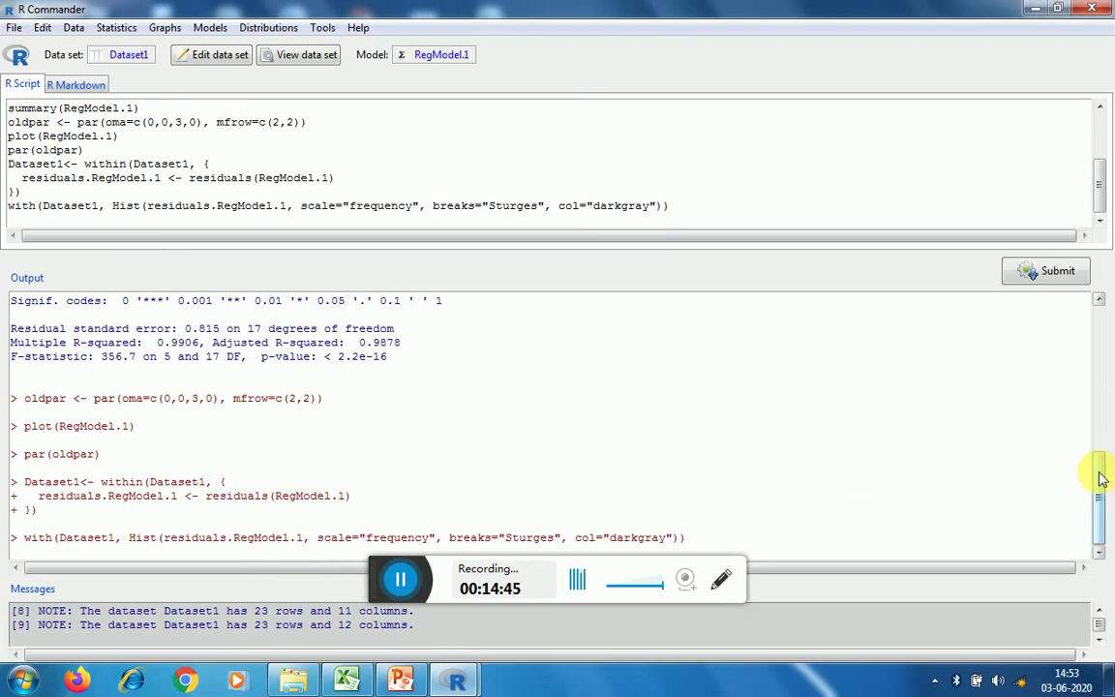
pyautogui.moveTo(1100, 474); pyautogui.dragTo(1101, 426)
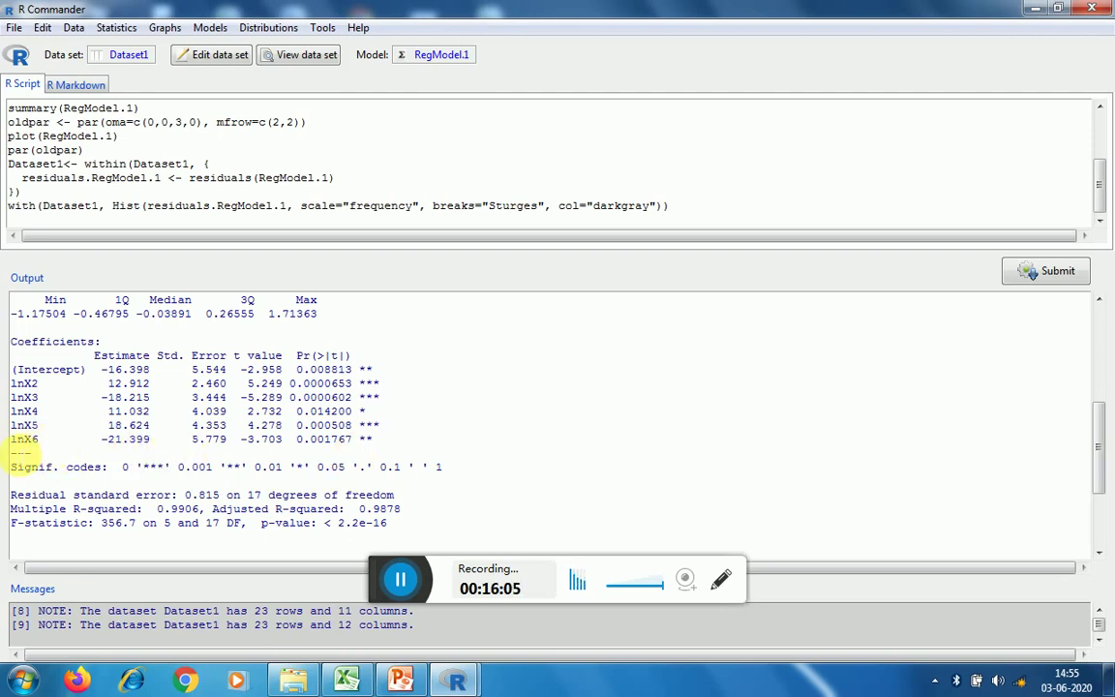
pyautogui.click(342, 678)
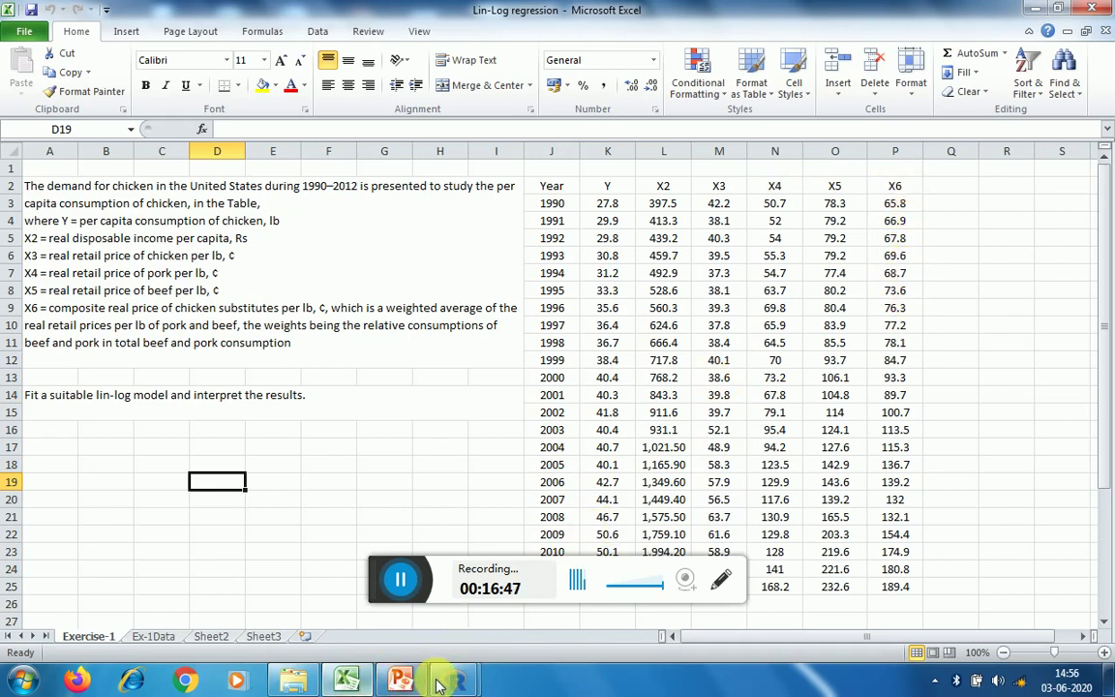
pyautogui.moveTo(448, 682)
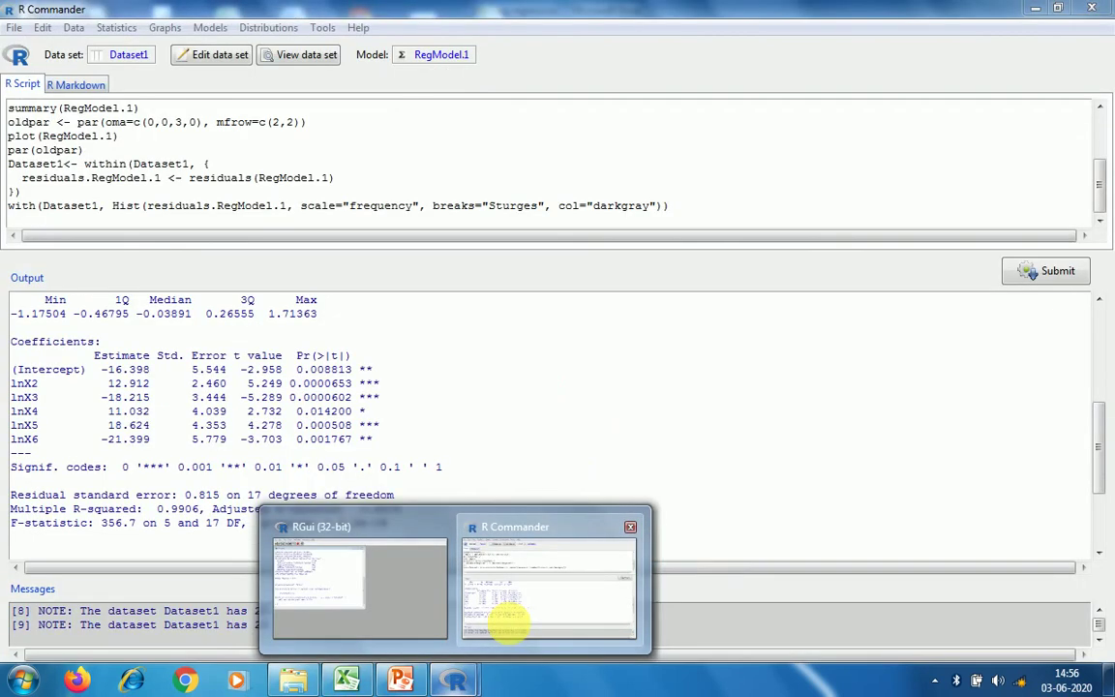
pyautogui.click(505, 631)
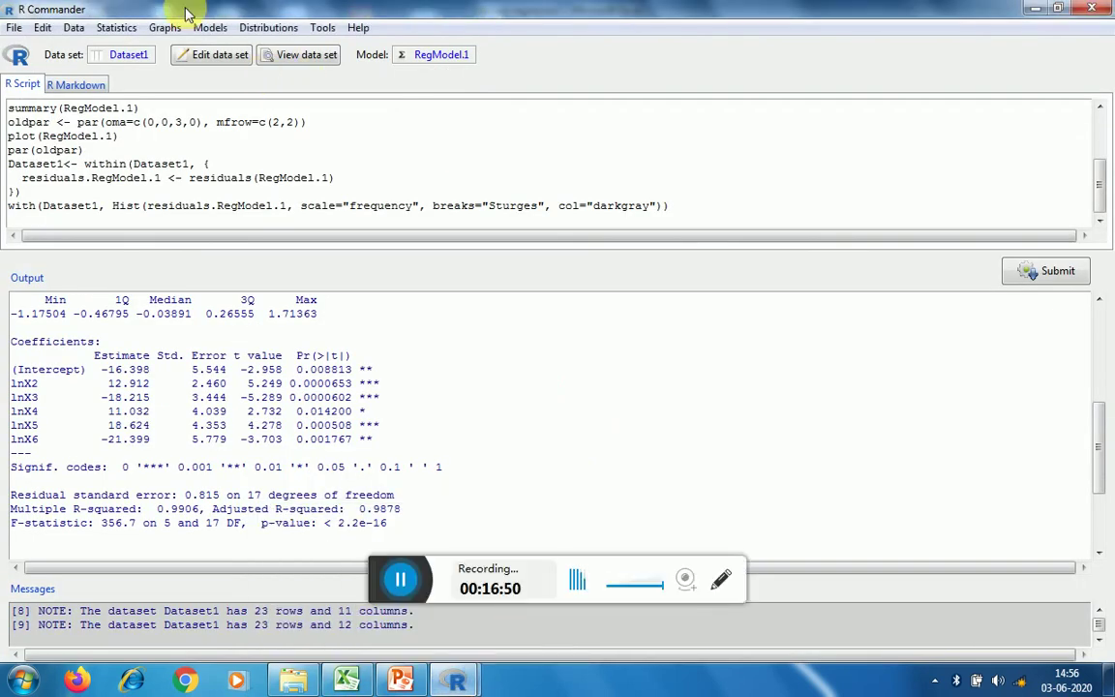
# Compute the variance-inflation factors for RegModel.1 to check for multicollinearity.
pyautogui.click(211, 28)
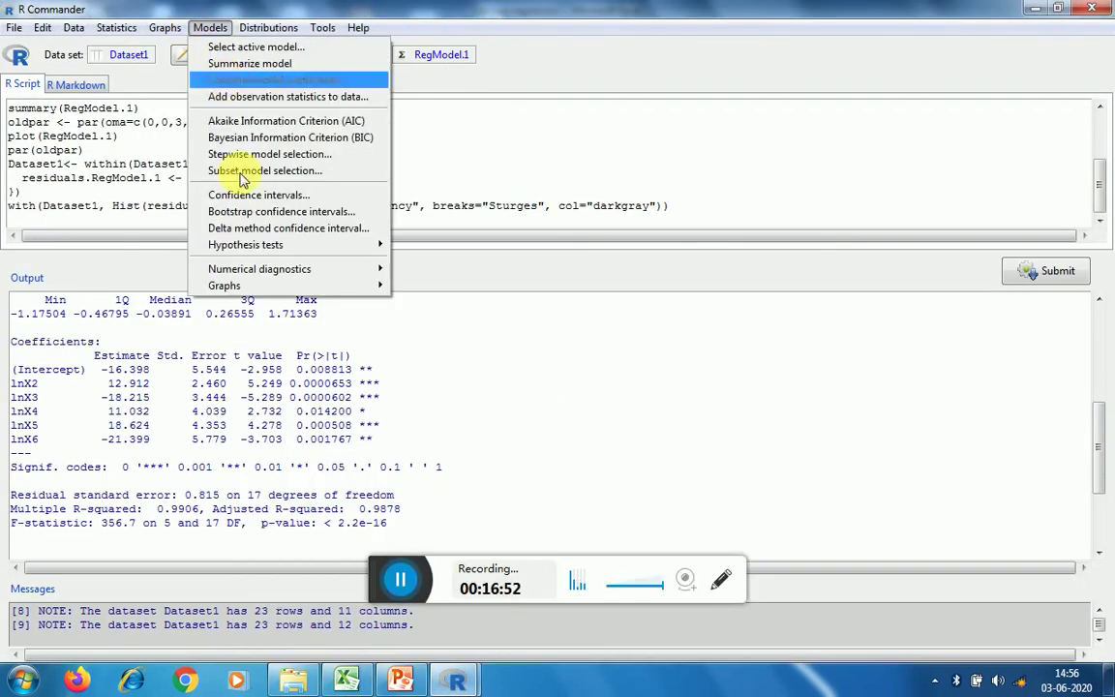
pyautogui.moveTo(253, 274)
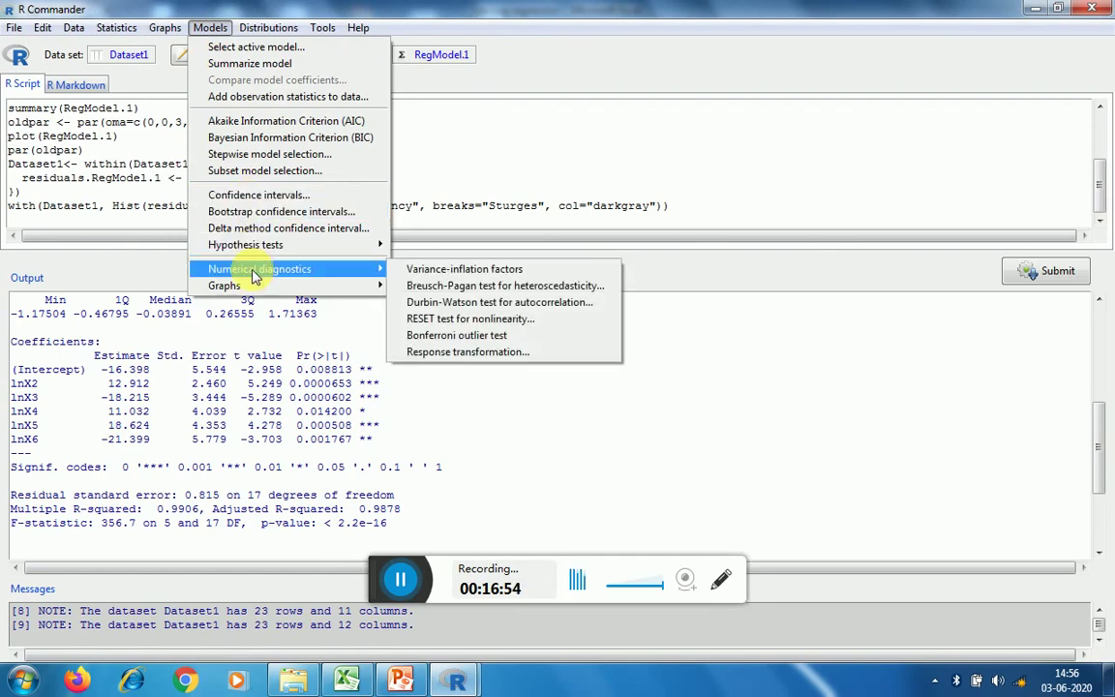
pyautogui.click(455, 270)
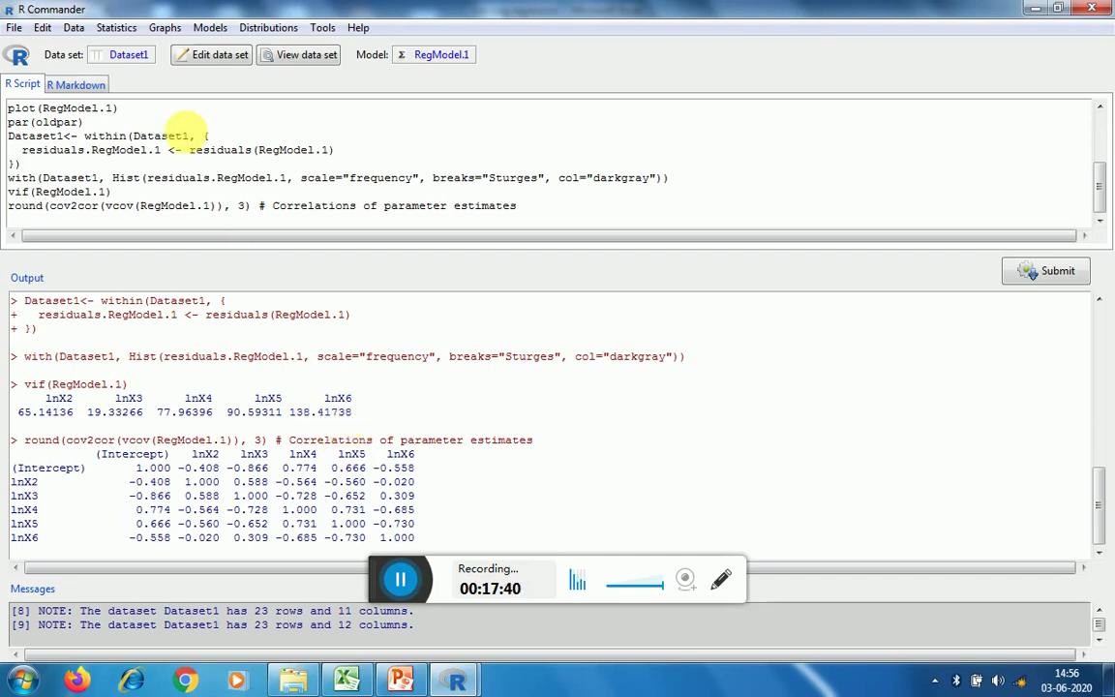
# Fit the linear regression RegModel.2 with Y as the response and lnX2, lnX3, lnX4 and lnX5 as explanatory variables, excluding lnX6.
pyautogui.click(210, 28)
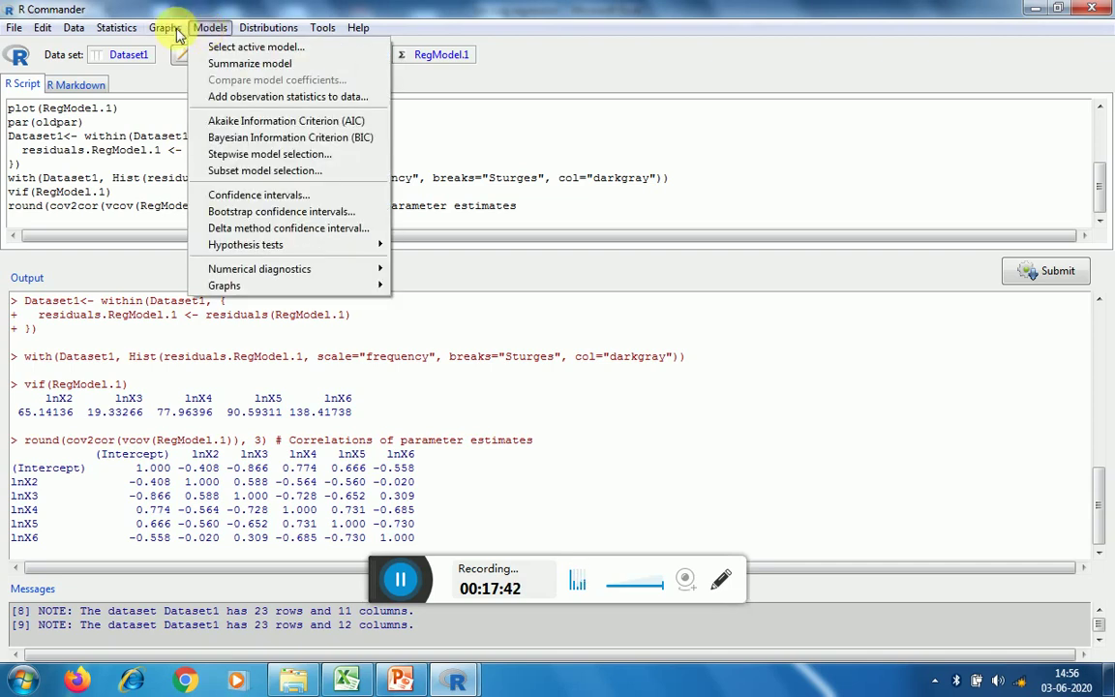
pyautogui.click(116, 28)
pyautogui.click(116, 27)
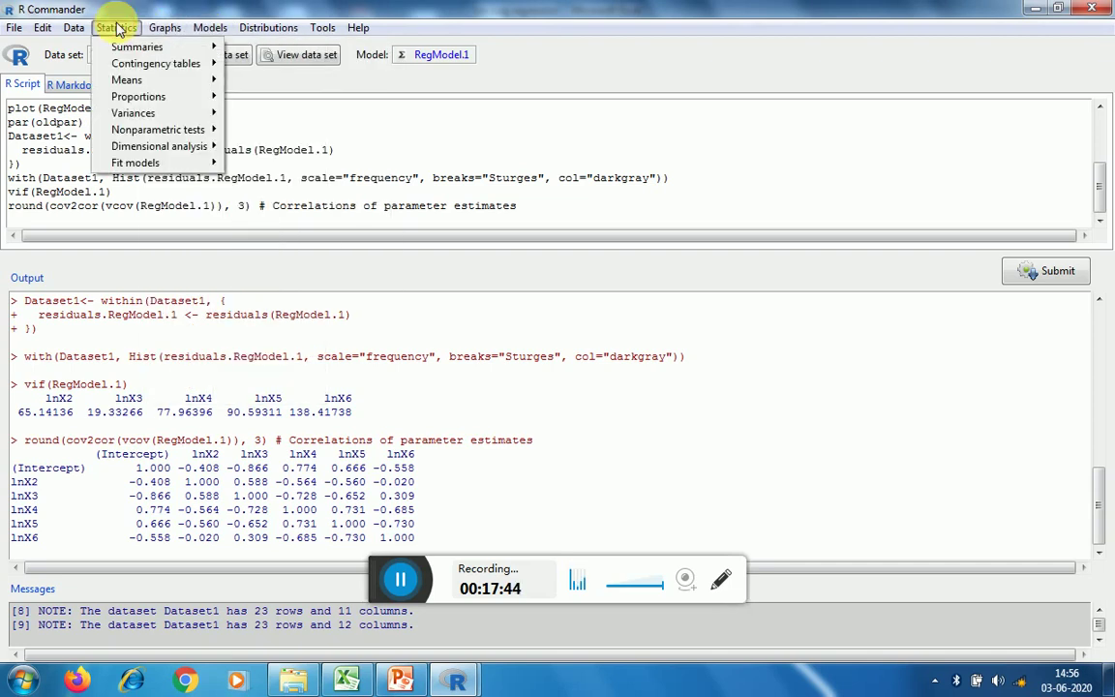
pyautogui.moveTo(129, 165)
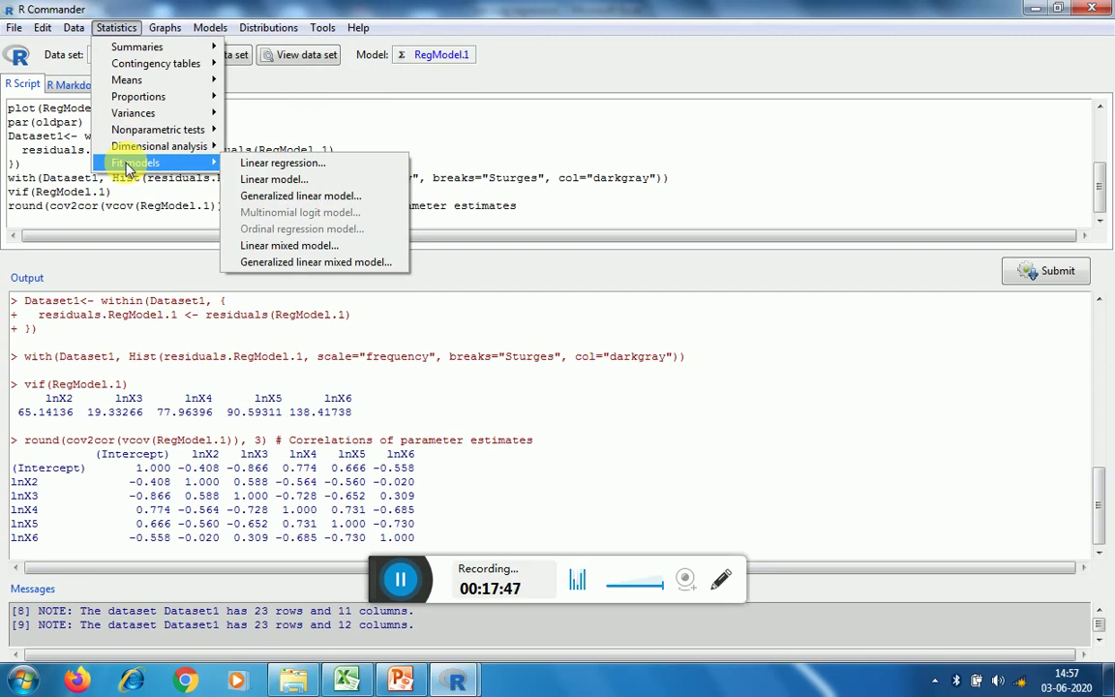
pyautogui.click(276, 163)
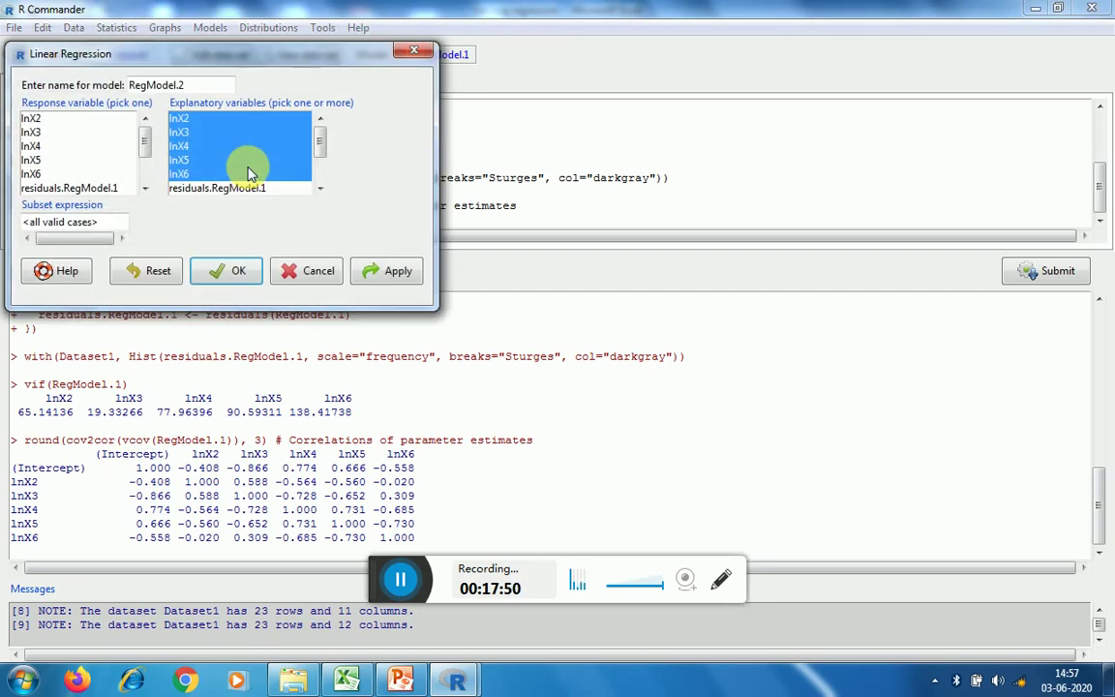
pyautogui.keyDown('ctrl'); pyautogui.click(178, 161); pyautogui.keyUp('ctrl')
pyautogui.keyDown('ctrl'); pyautogui.click(178, 174); pyautogui.keyUp('ctrl')
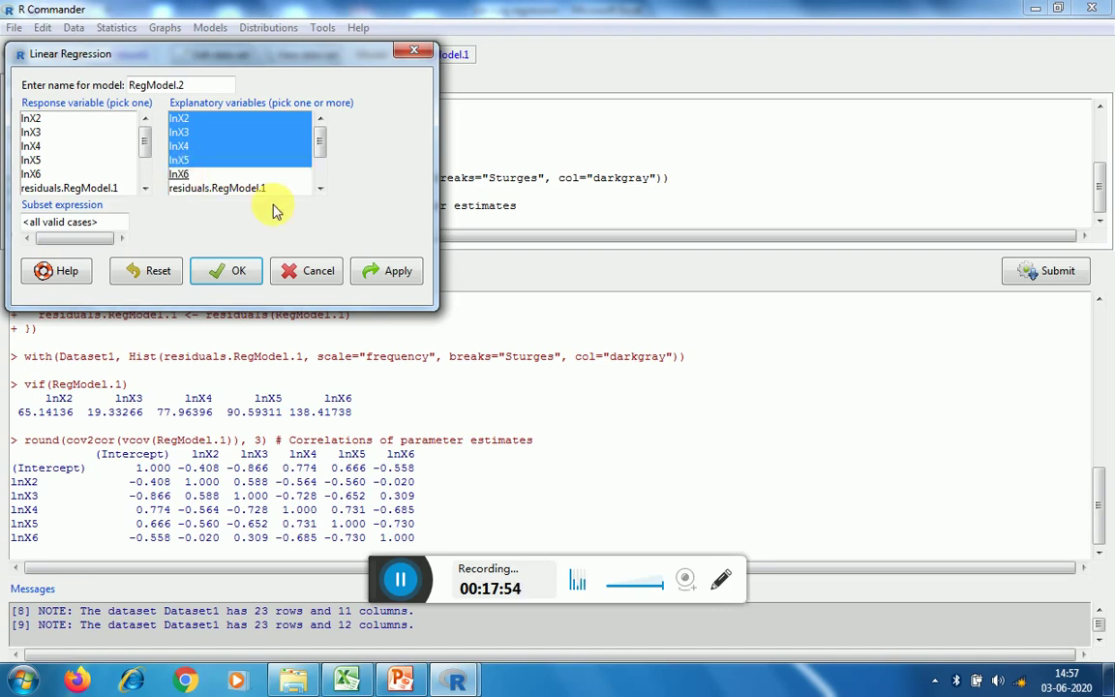
pyautogui.click(239, 271)
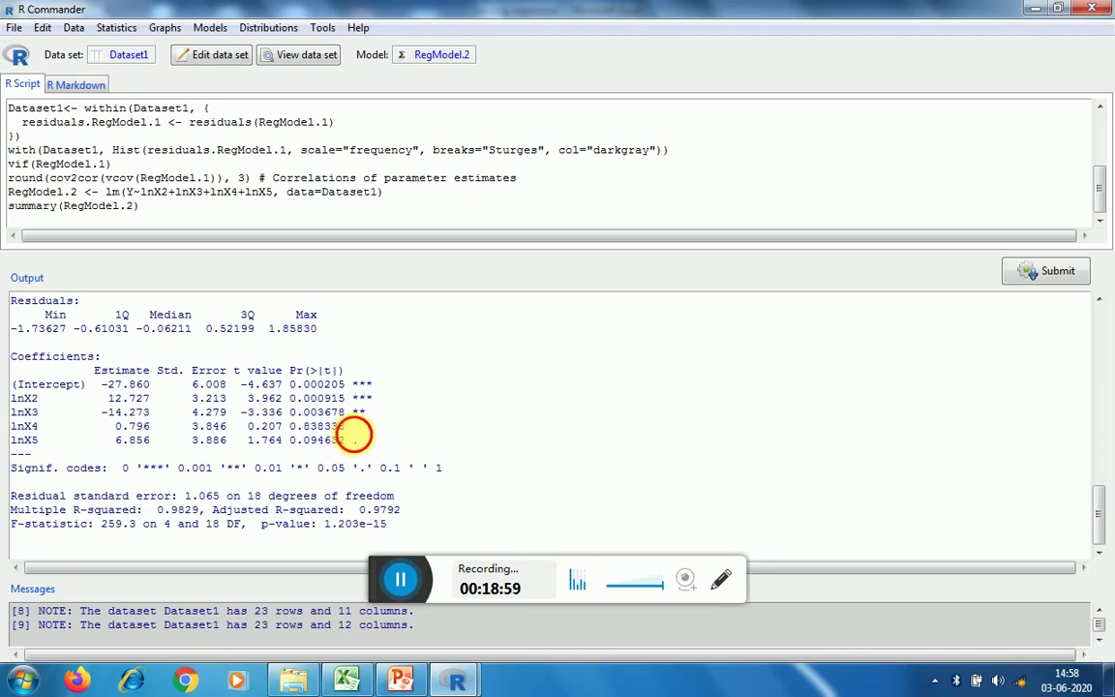
# Fit the linear regression RegModel.3 with Y as the response and lnX2, lnX3 and lnX5 as explanatory variables, excluding lnX4.
pyautogui.click(121, 29)
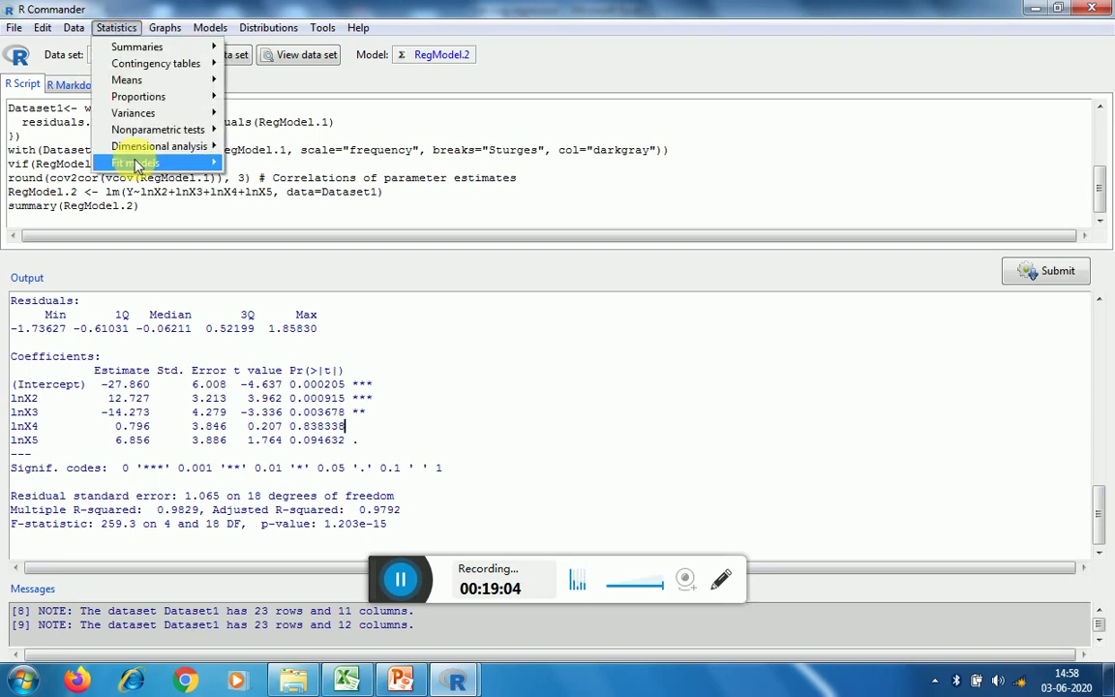
pyautogui.moveTo(155, 163)
pyautogui.click(254, 162)
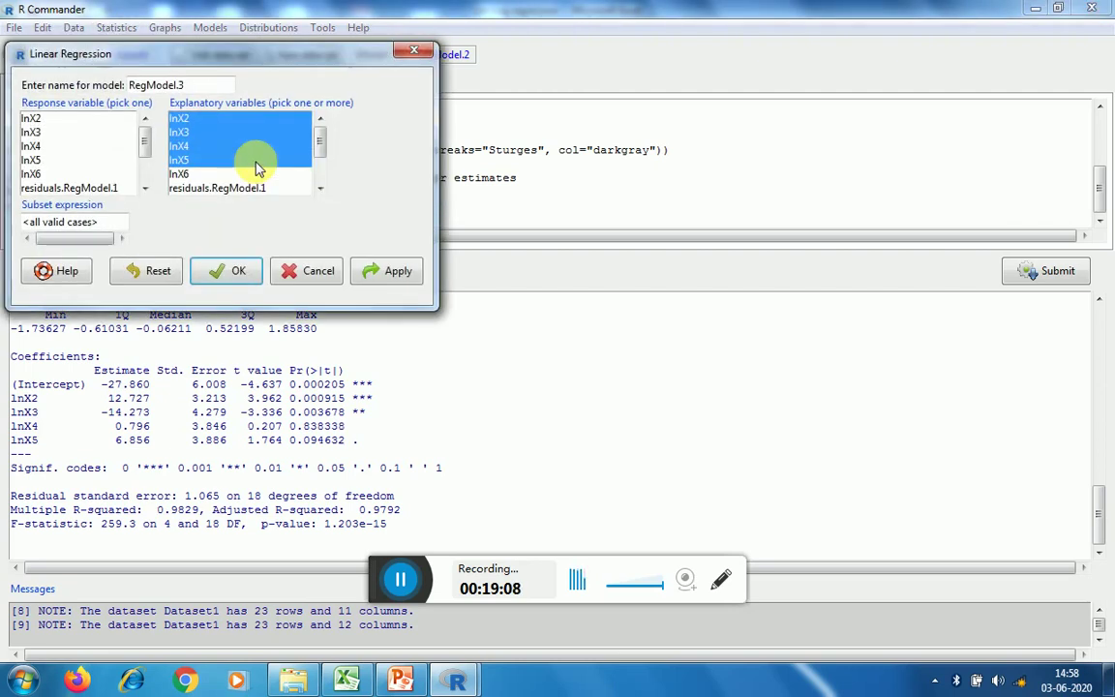
pyautogui.keyDown('ctrl'); pyautogui.click(180, 145); pyautogui.keyUp('ctrl')
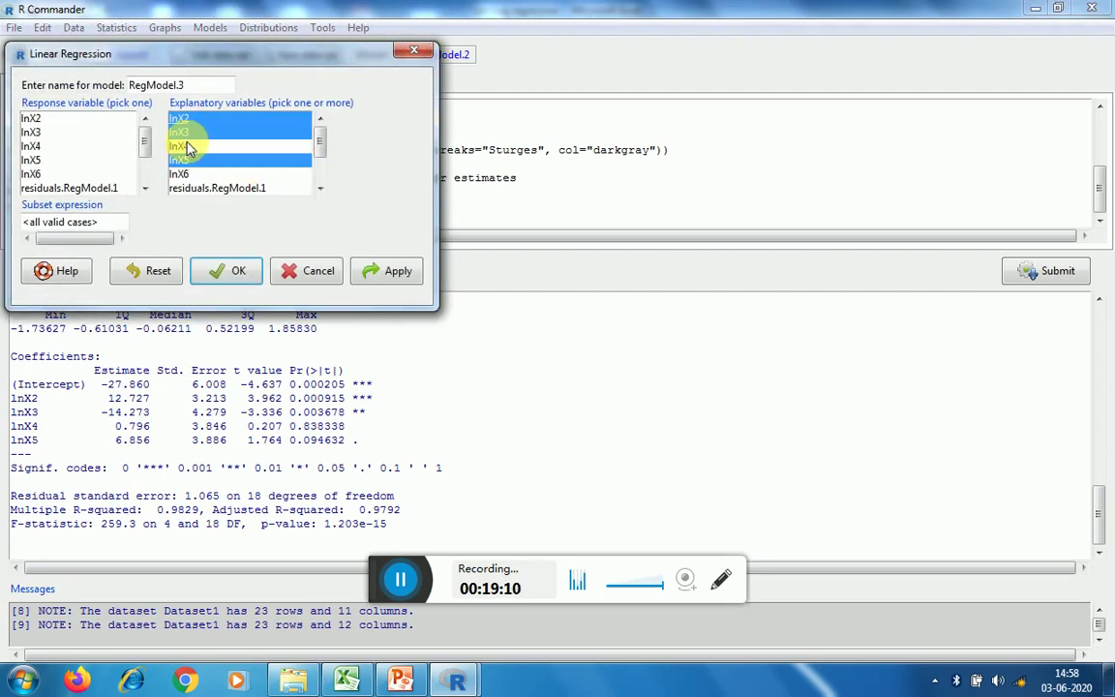
pyautogui.click(228, 273)
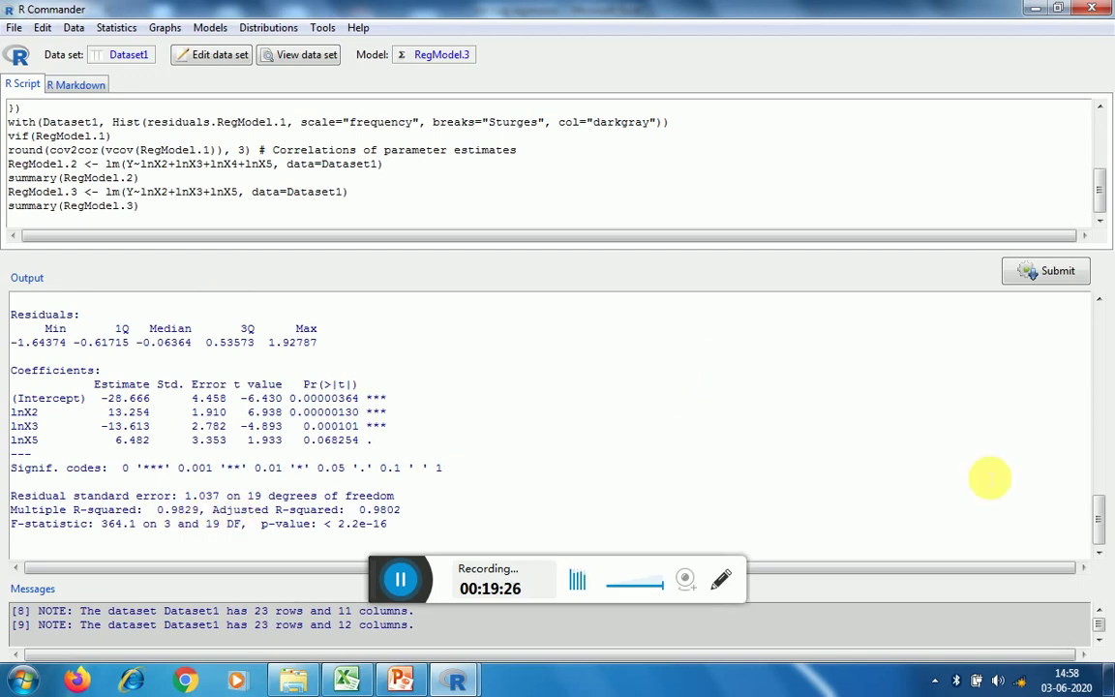
pyautogui.moveTo(1101, 523)
pyautogui.mouseDown()
pyautogui.moveTo(1104, 498)
pyautogui.moveTo(1100, 534)
pyautogui.mouseUp()
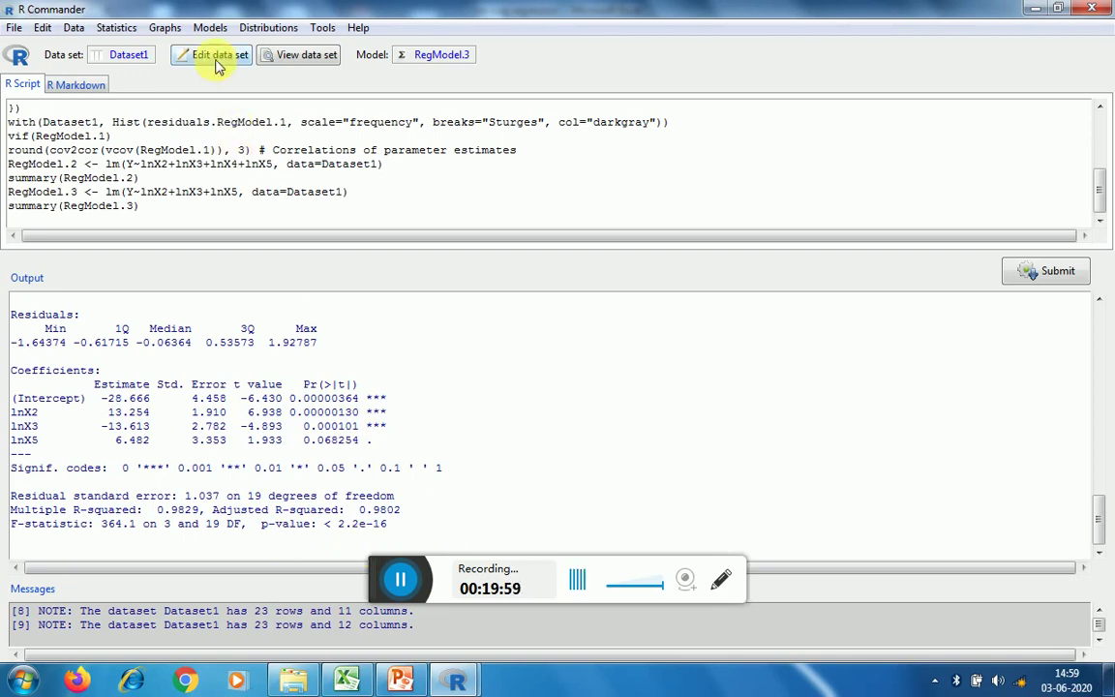
# Compute the variance-inflation factors for RegModel.3 and review them against the model's coefficient table.
pyautogui.click(210, 28)
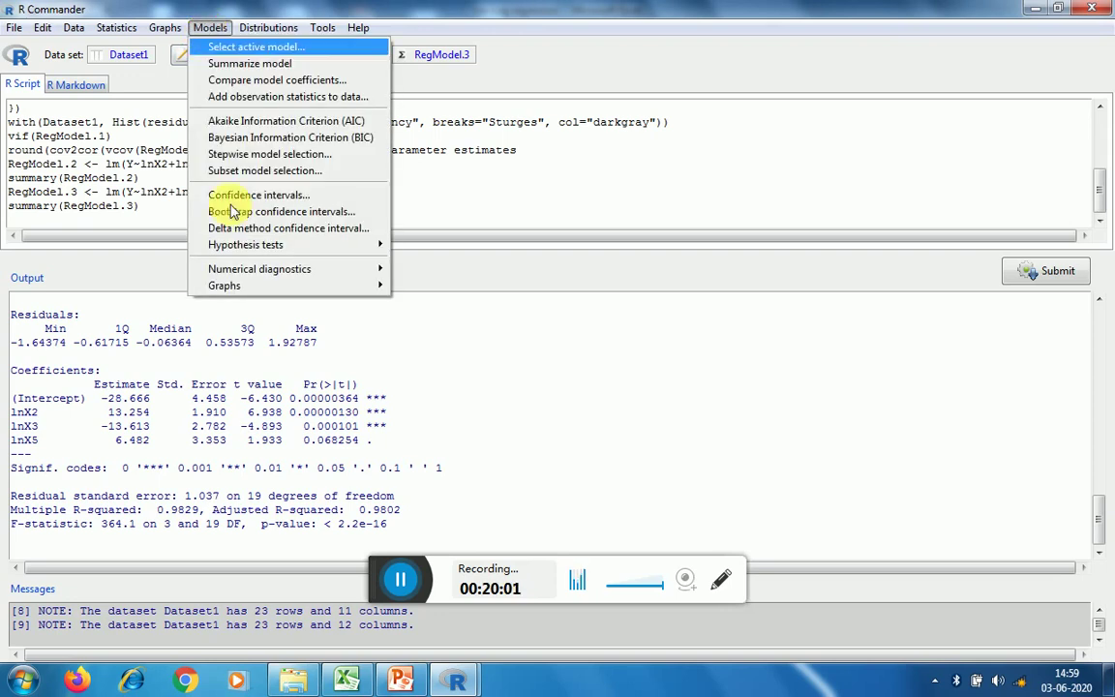
pyautogui.moveTo(279, 271)
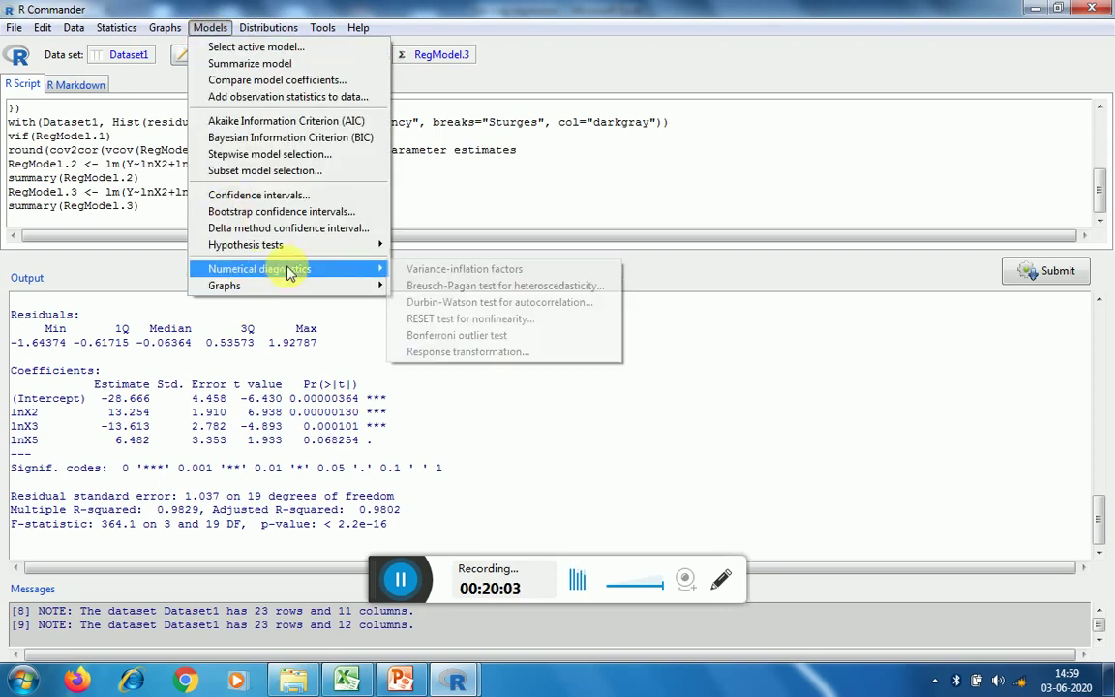
pyautogui.click(424, 271)
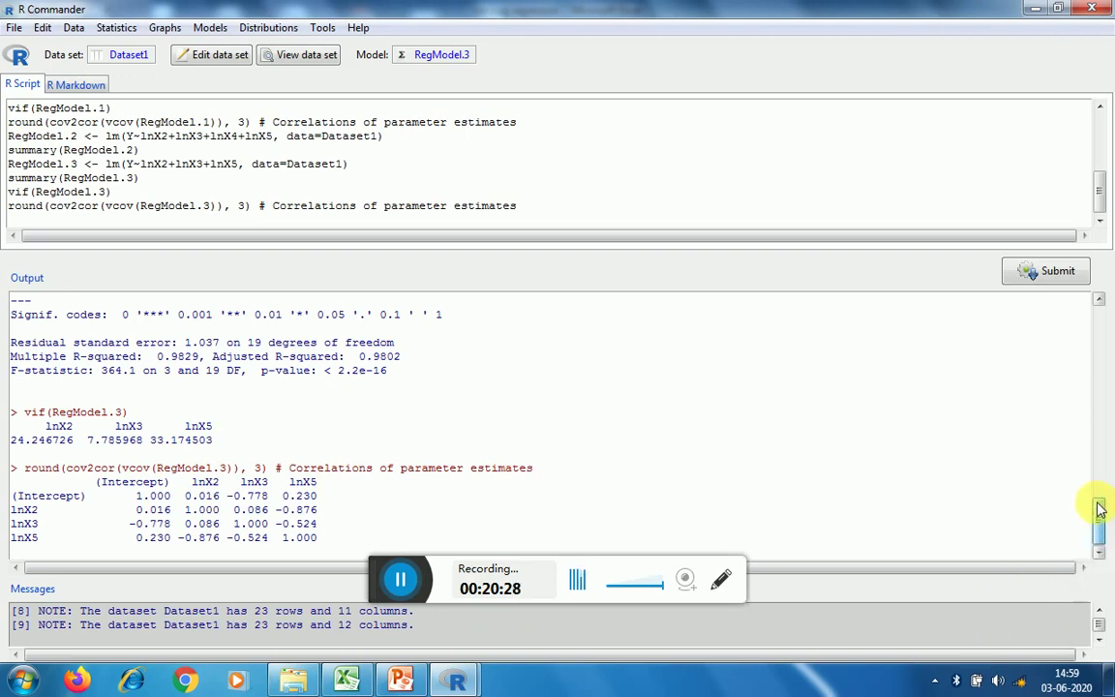
pyautogui.moveTo(1098, 510); pyautogui.dragTo(1098, 496)
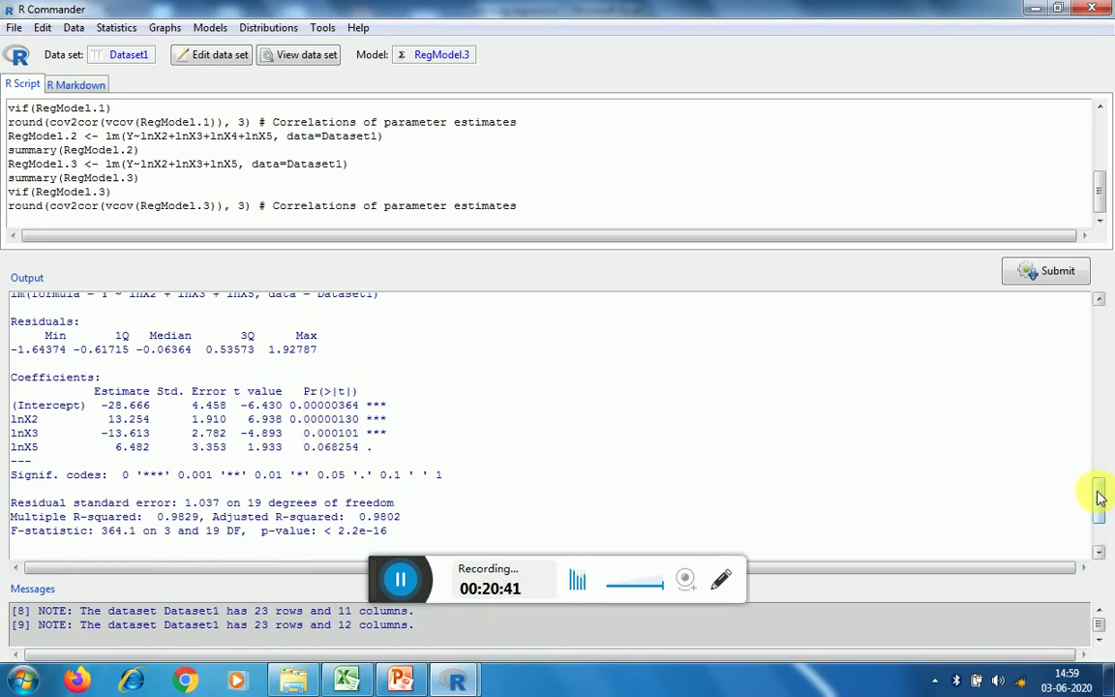
pyautogui.moveTo(1101, 498); pyautogui.dragTo(1094, 560)
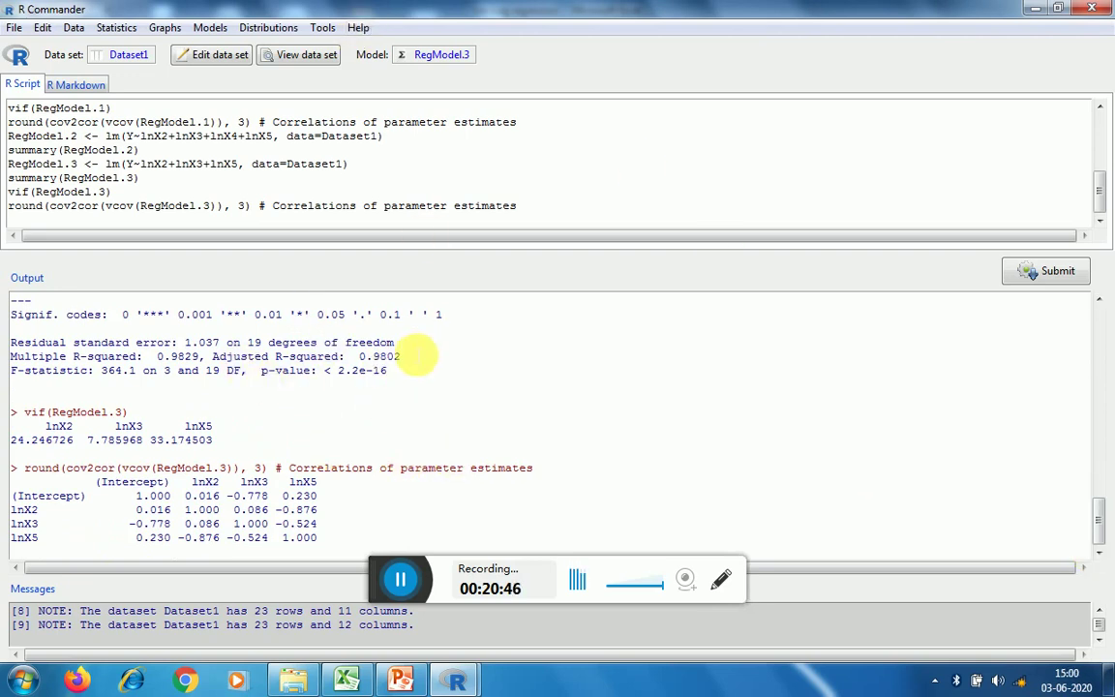
# Fit the linear regression RegModel.4 of Y on lnX2 and lnX3, excluding lnX5, and check the variable definitions in the Excel exercise sheet.
pyautogui.click(209, 30)
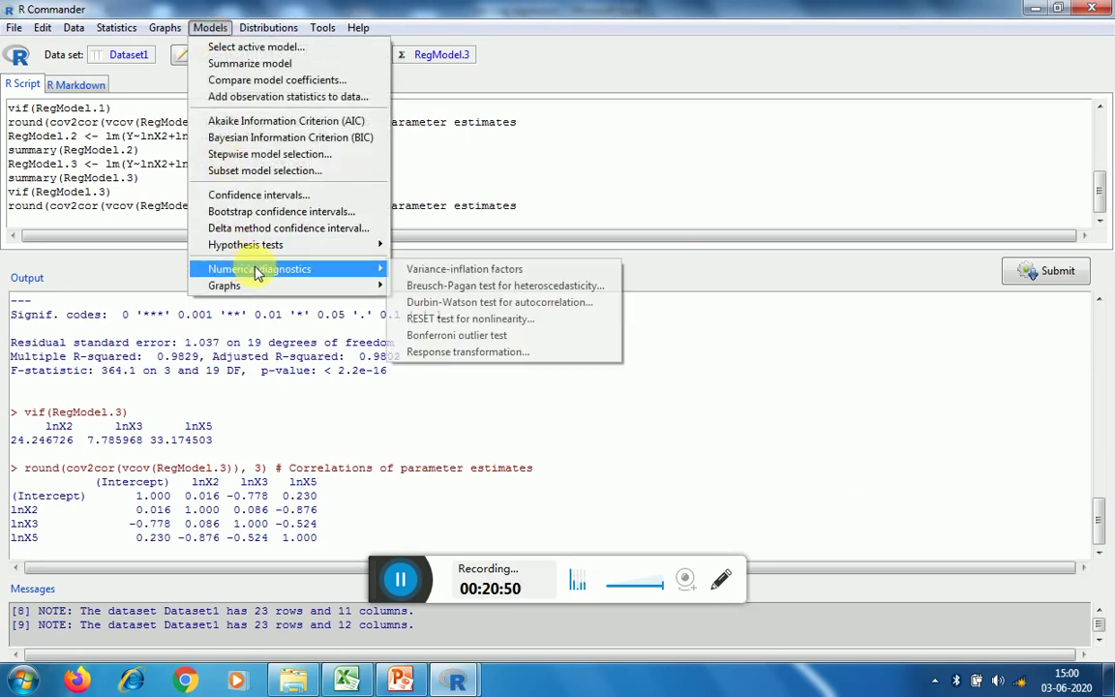
pyautogui.moveTo(111, 32)
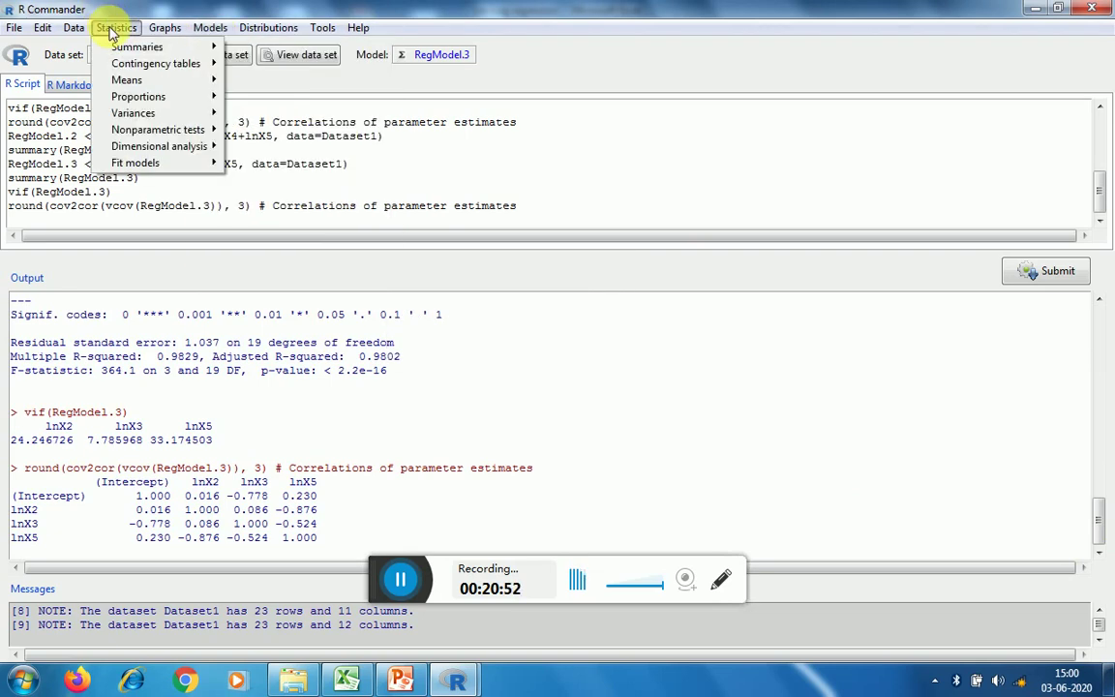
pyautogui.moveTo(145, 162)
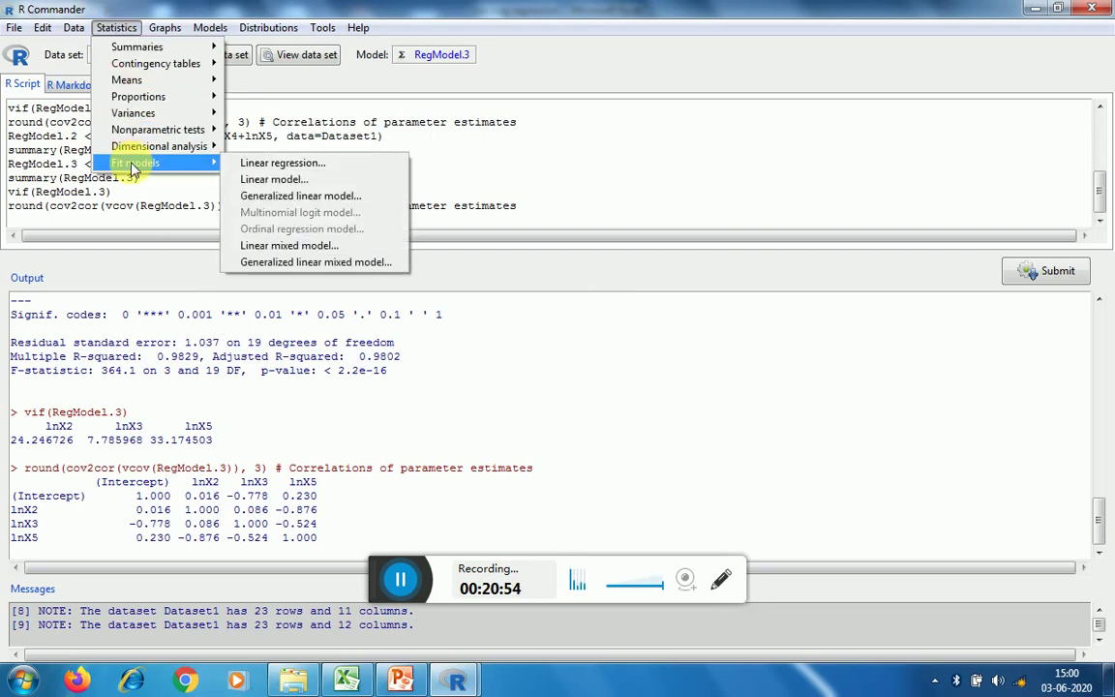
pyautogui.click(266, 164)
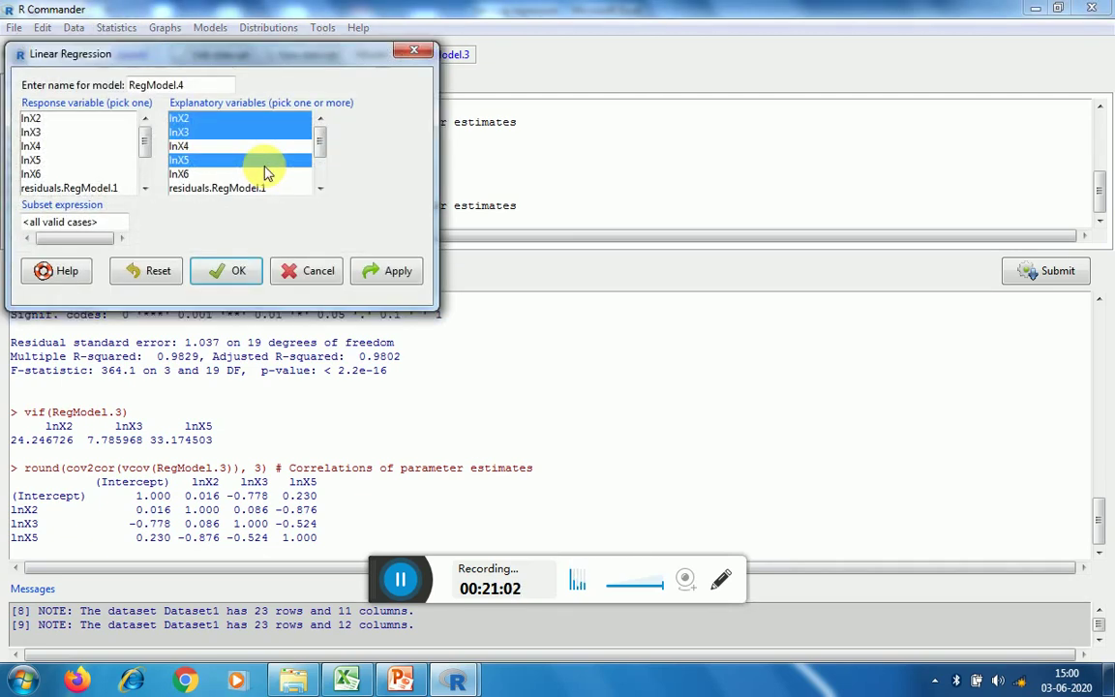
pyautogui.click(259, 162)
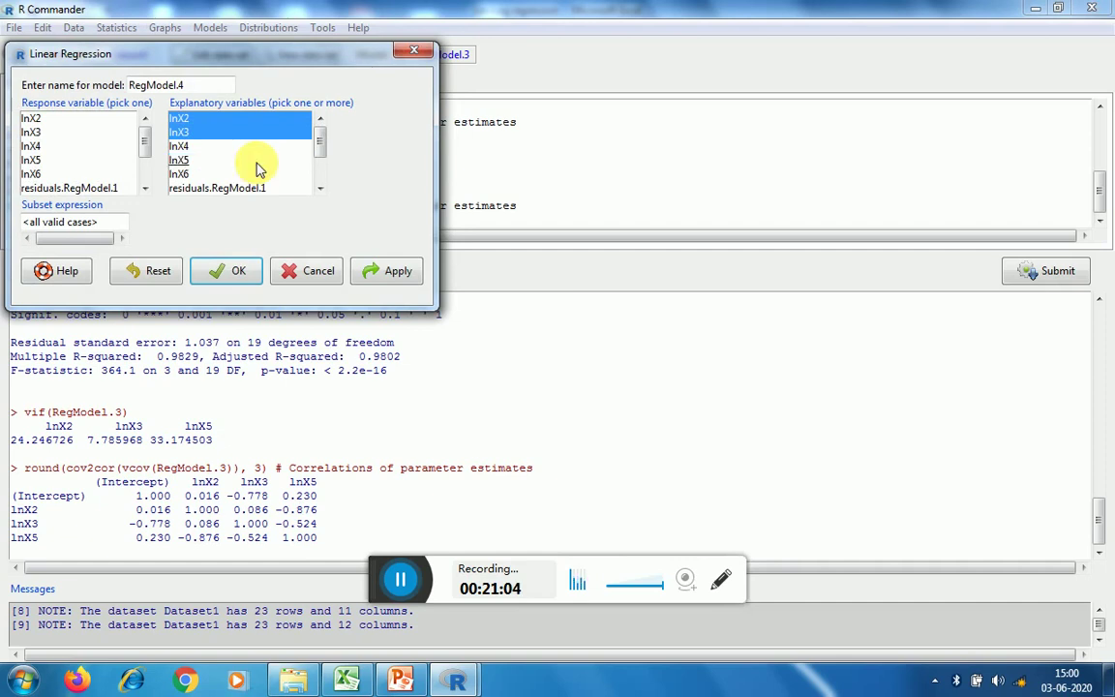
pyautogui.click(225, 272)
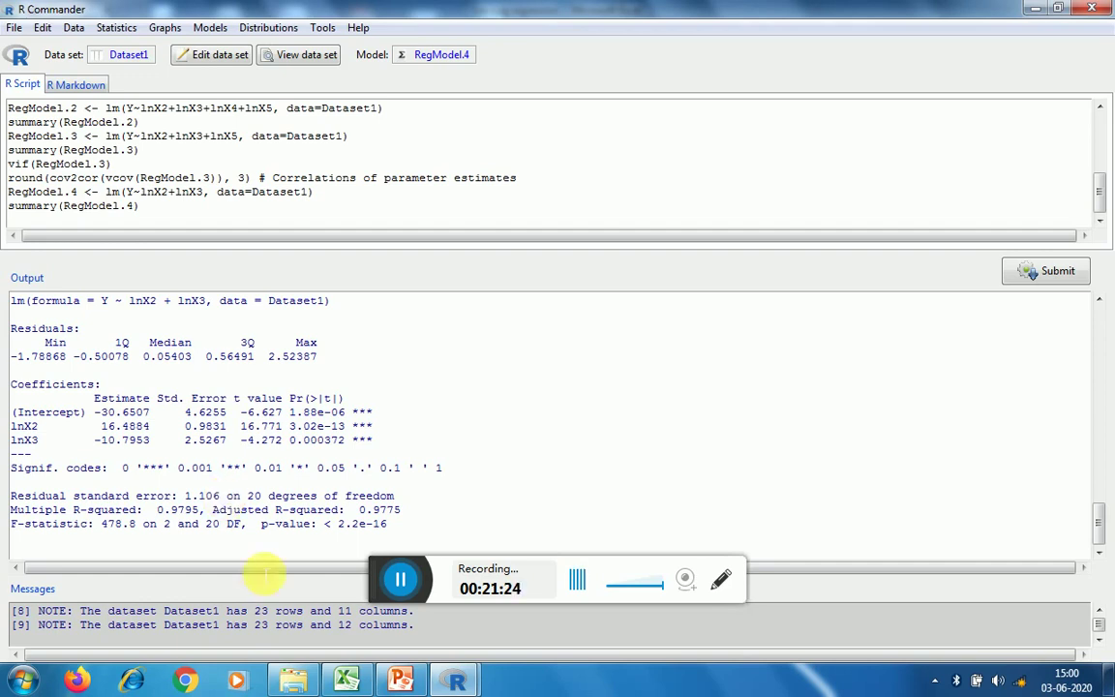
pyautogui.click(343, 681)
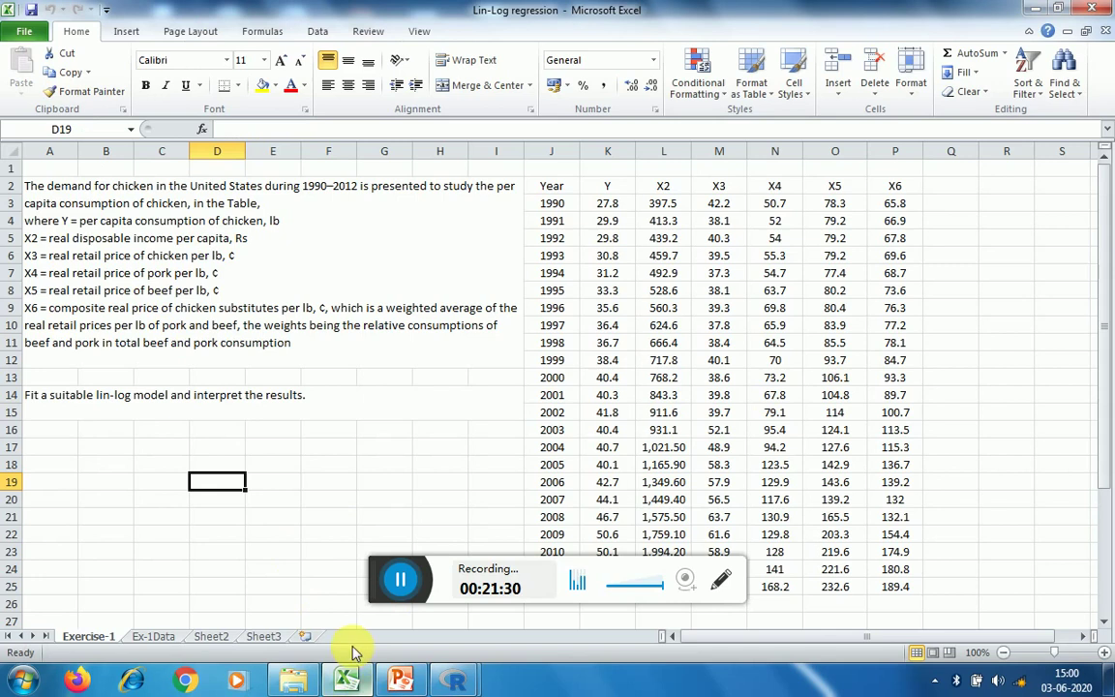
pyautogui.click(350, 682)
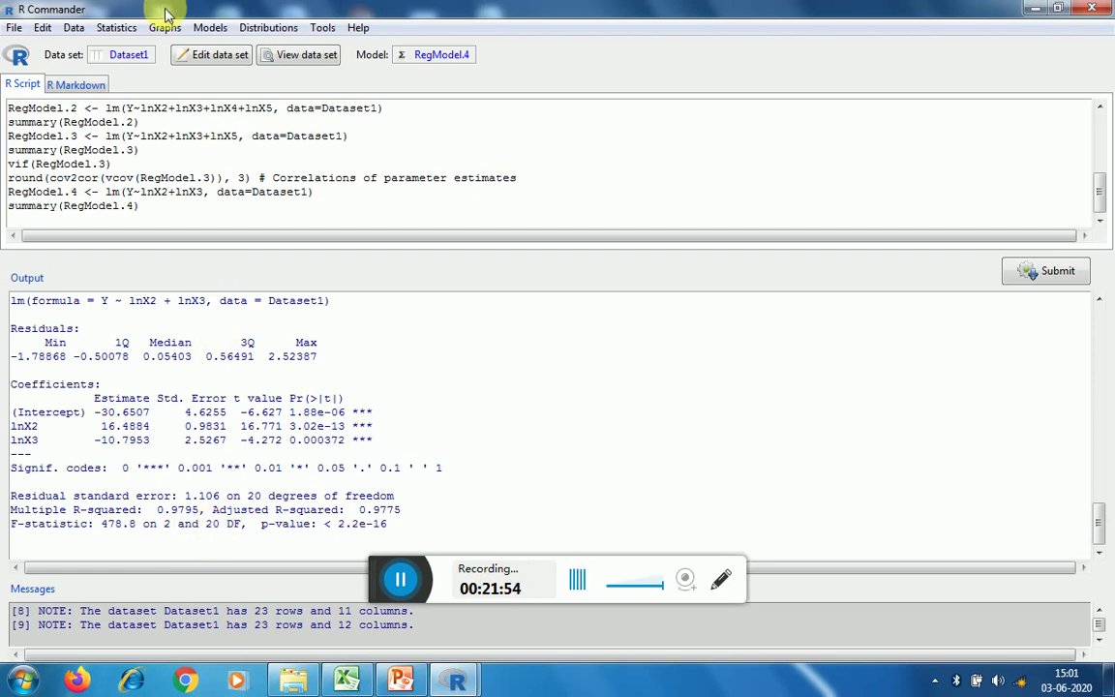
# Compute the variance-inflation factors for RegModel.4 to check for multicollinearity.
pyautogui.click(208, 27)
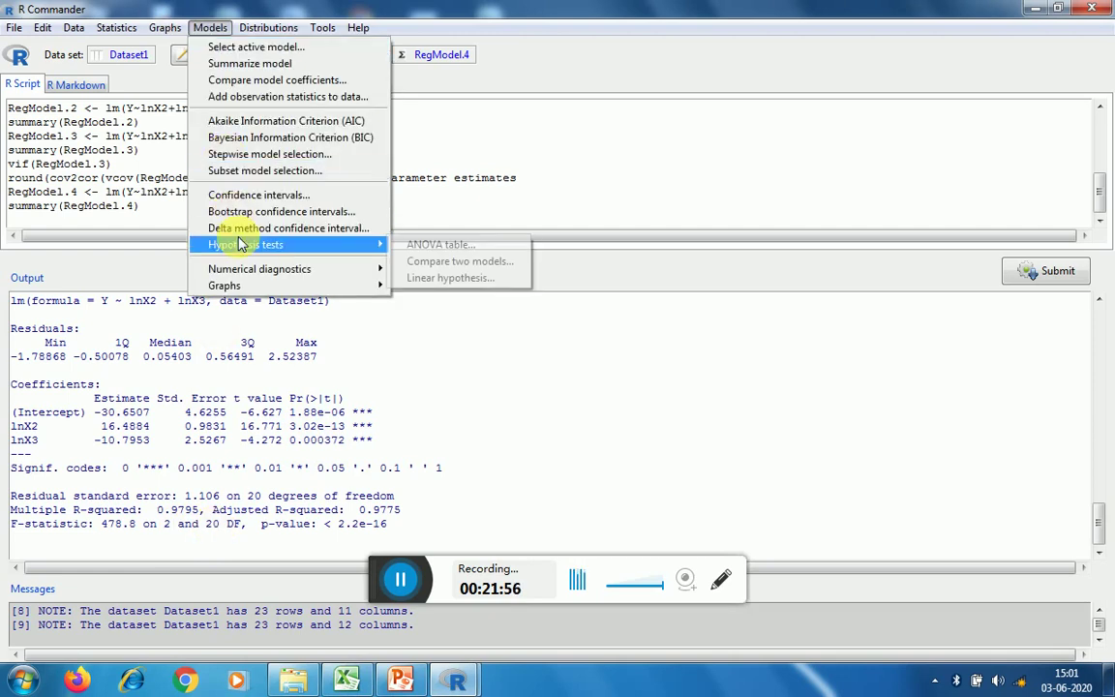
pyautogui.moveTo(286, 268)
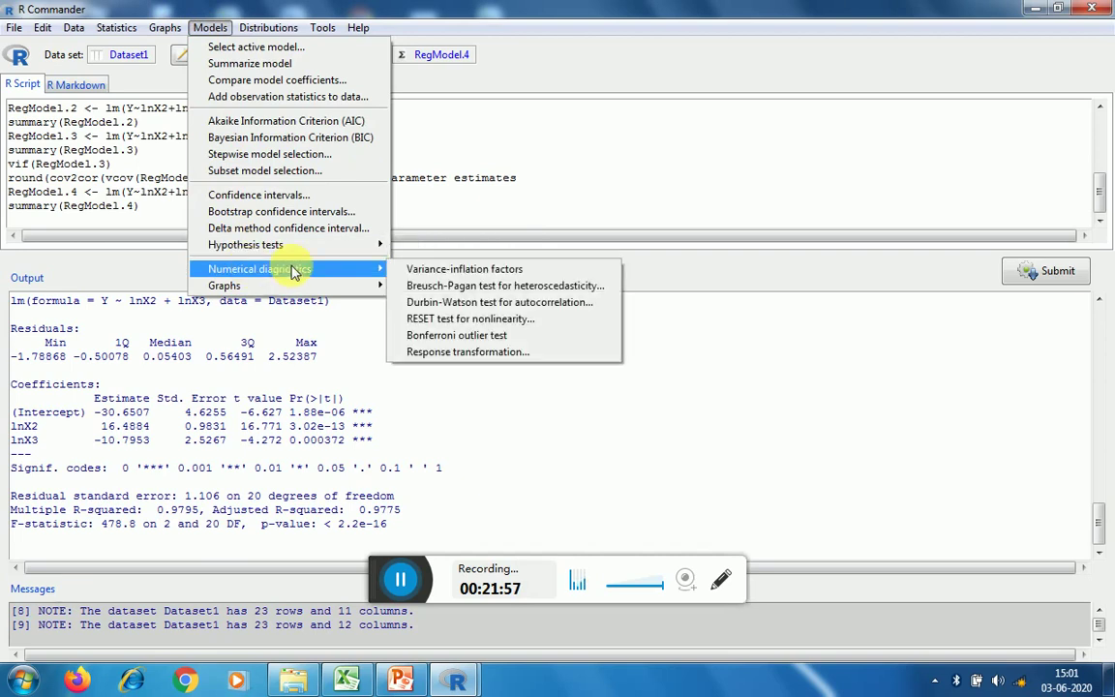
pyautogui.click(421, 270)
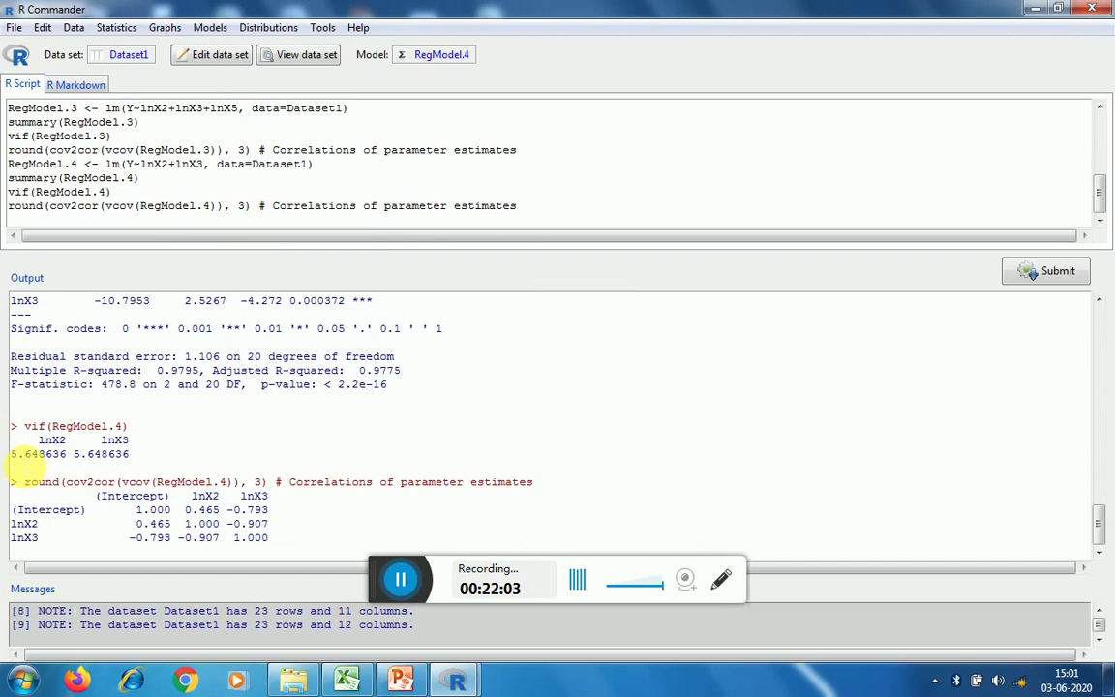
pyautogui.click(175, 441)
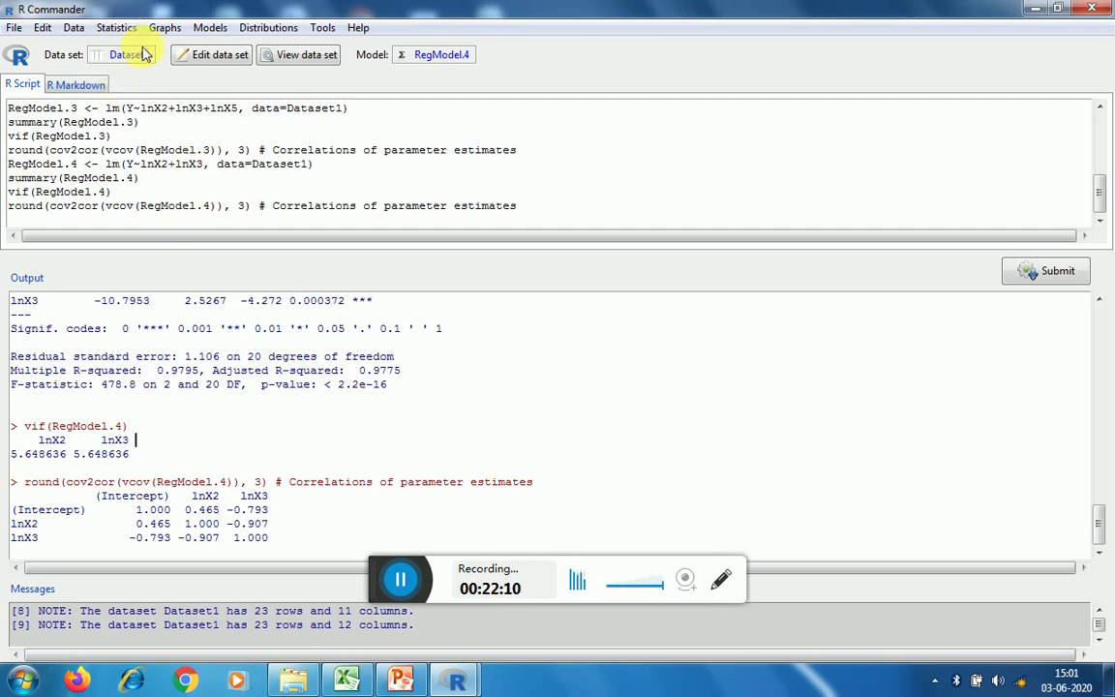
# Plot the basic diagnostic plots for RegModel.4, examine them, close the graphics window and return to R Commander.
pyautogui.click(208, 25)
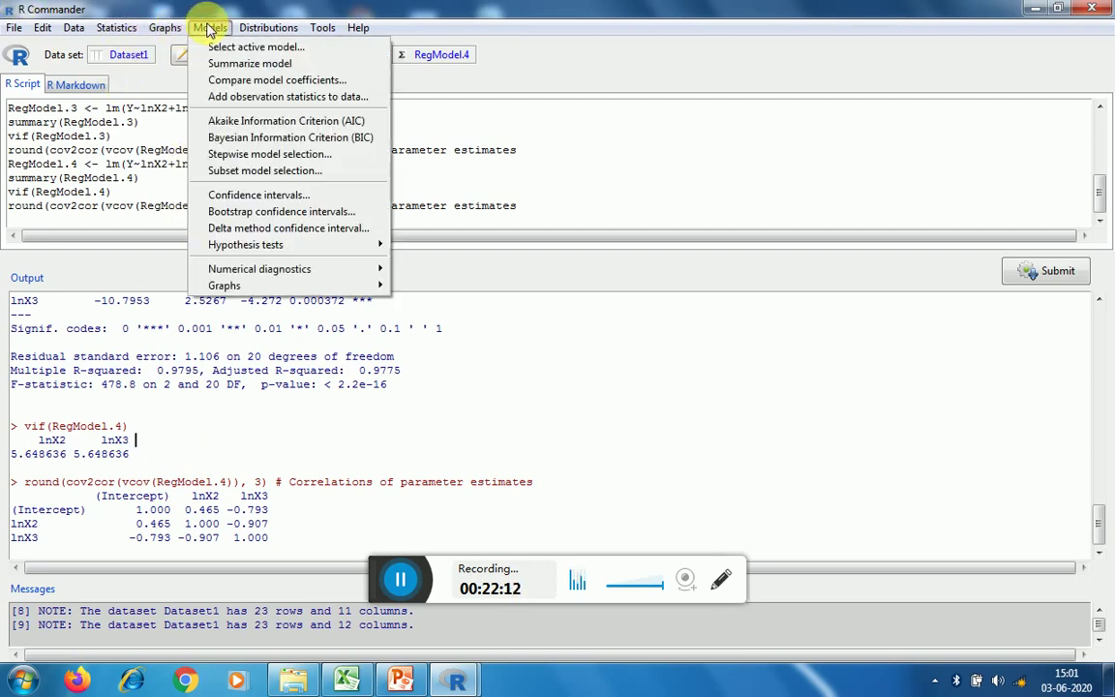
pyautogui.moveTo(269, 287)
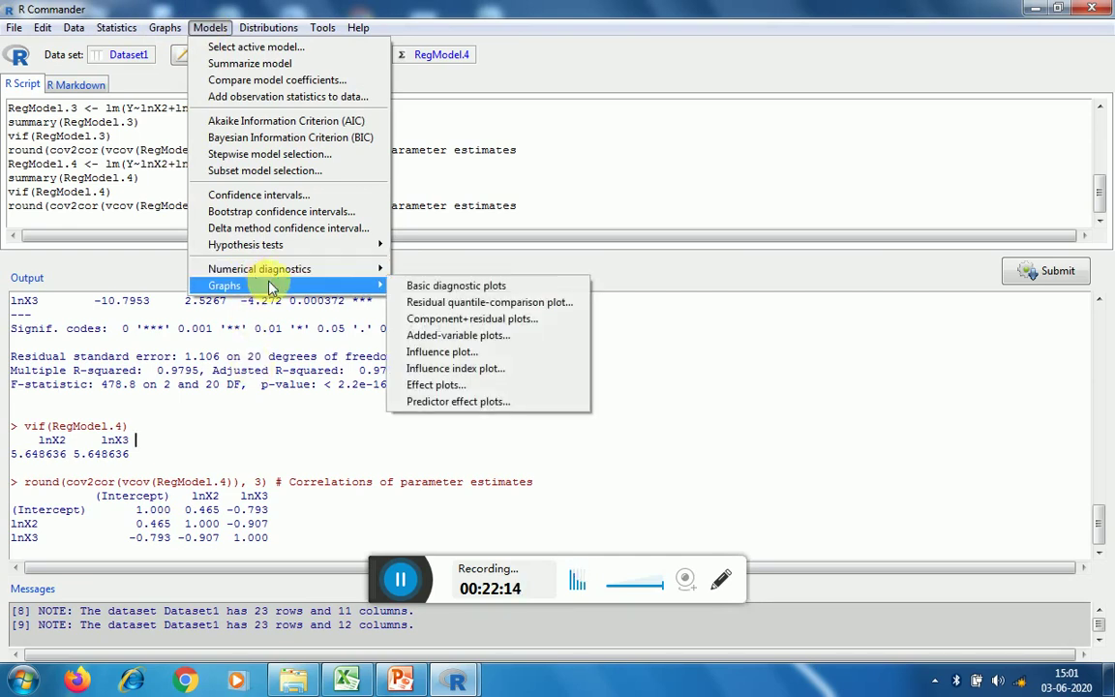
pyautogui.click(414, 286)
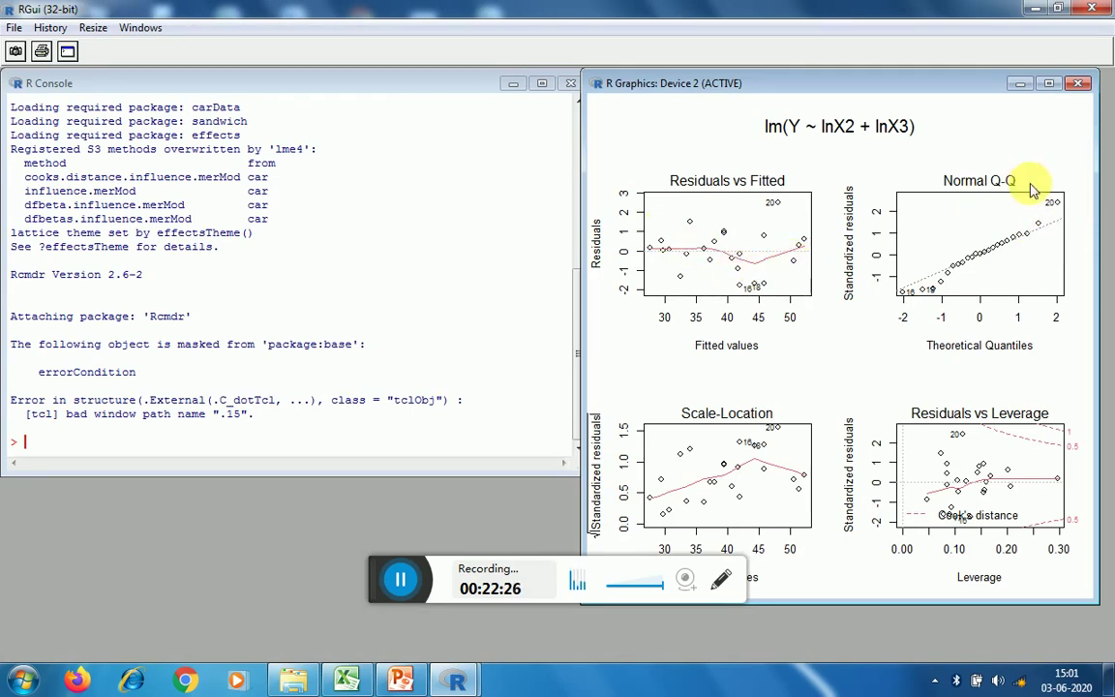
pyautogui.click(1077, 83)
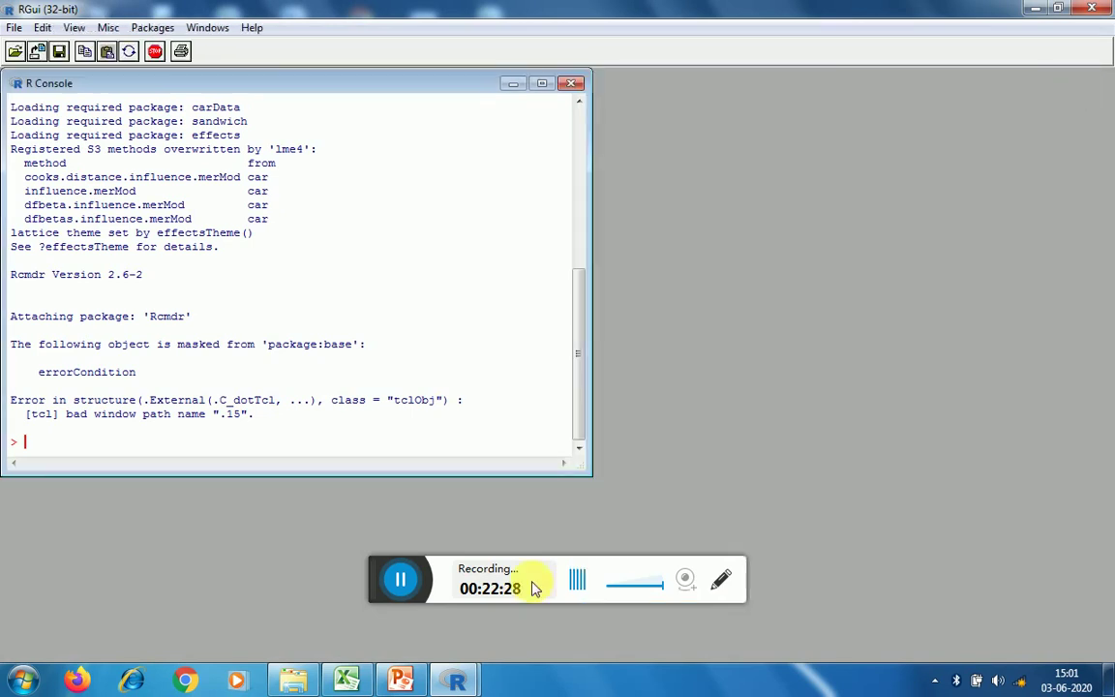
pyautogui.moveTo(468, 681)
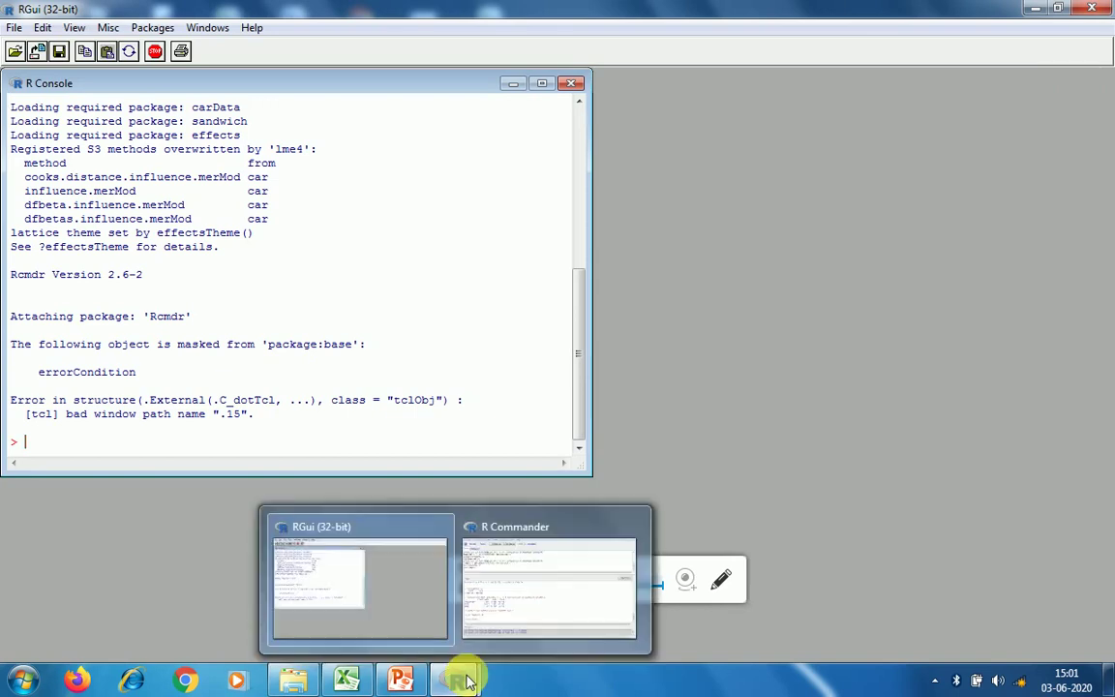
pyautogui.click(542, 598)
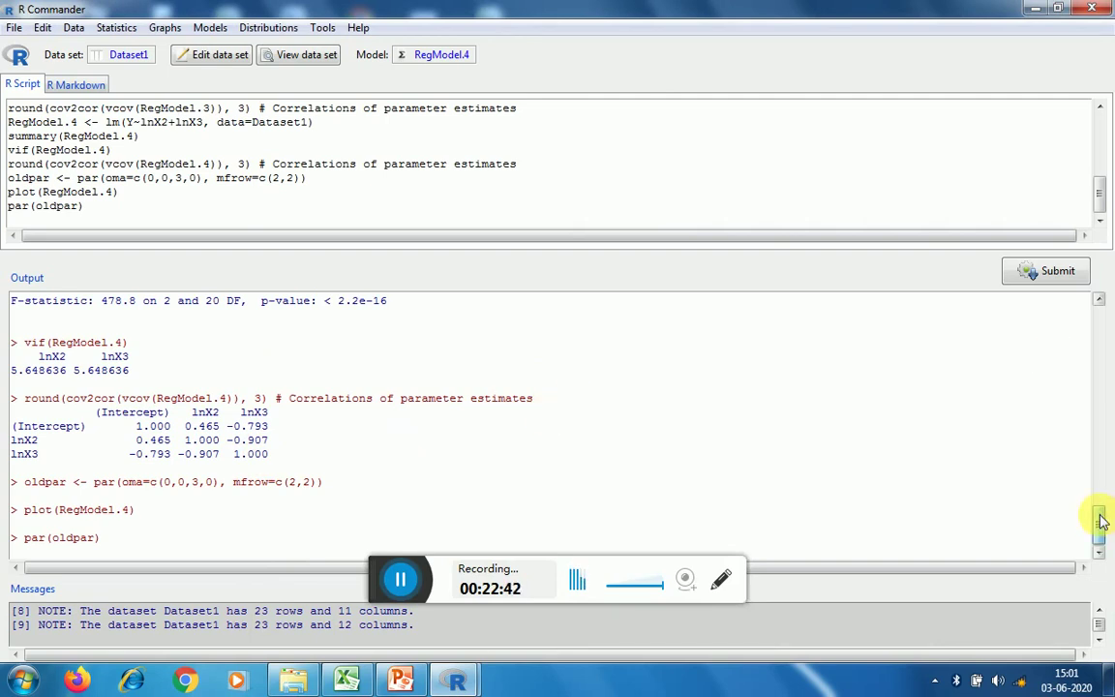
# Review the RegModel.4 summary output and add the model's residuals to Dataset1.
pyautogui.moveTo(1102, 521); pyautogui.dragTo(1098, 510)
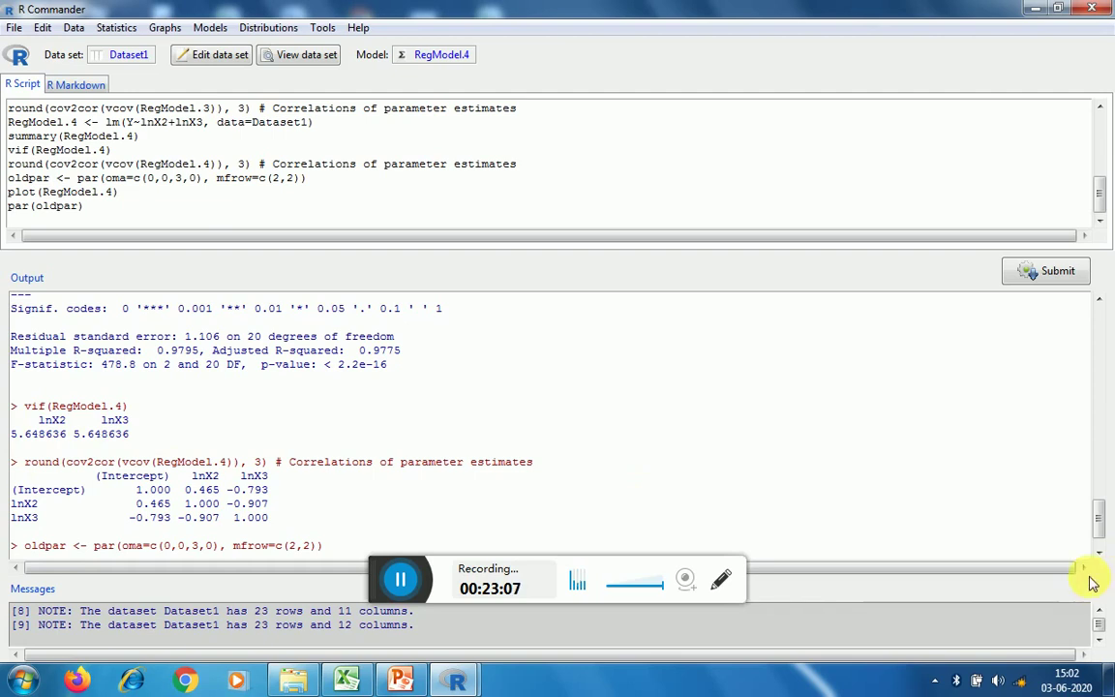
pyautogui.moveTo(1102, 531); pyautogui.dragTo(1100, 520)
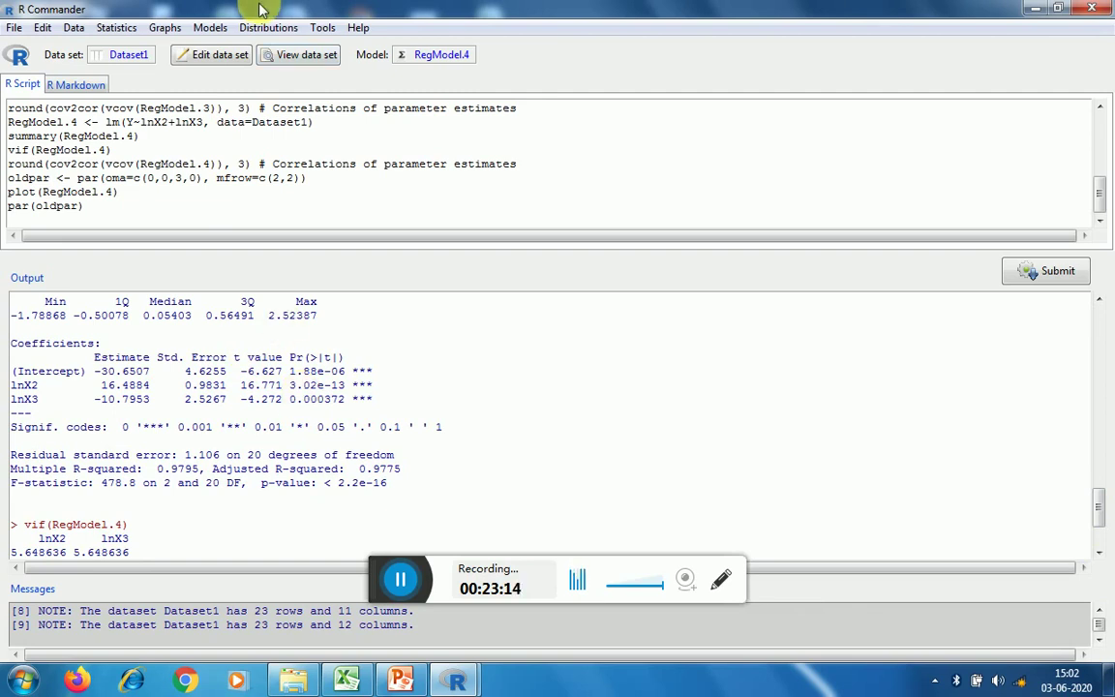
pyautogui.click(210, 27)
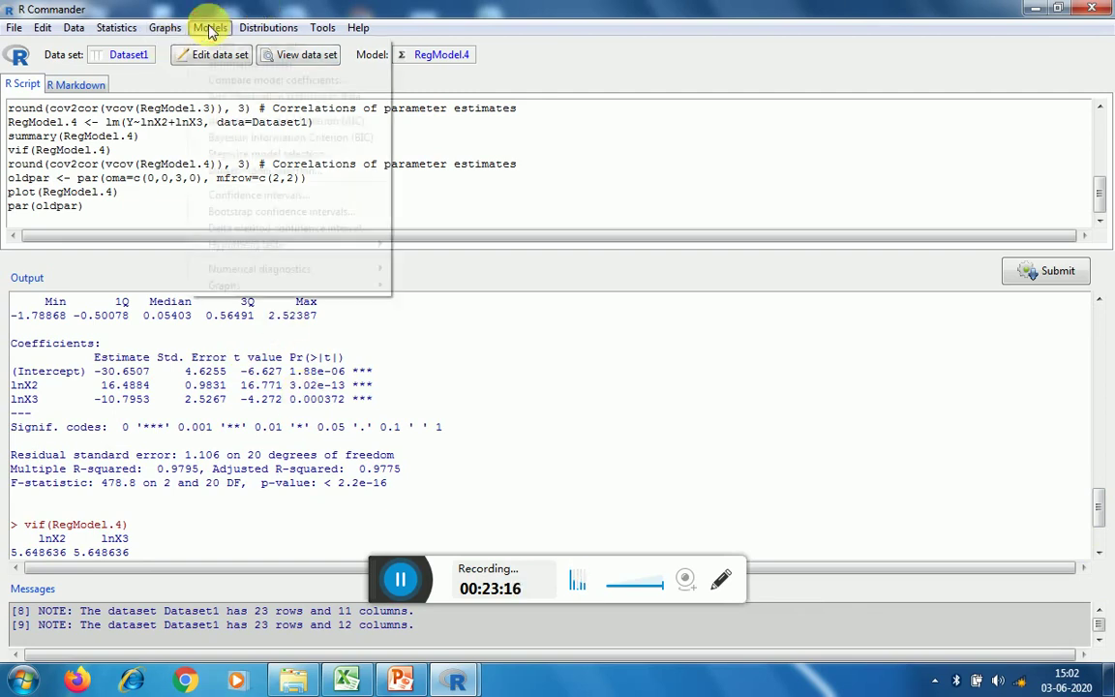
pyautogui.click(217, 97)
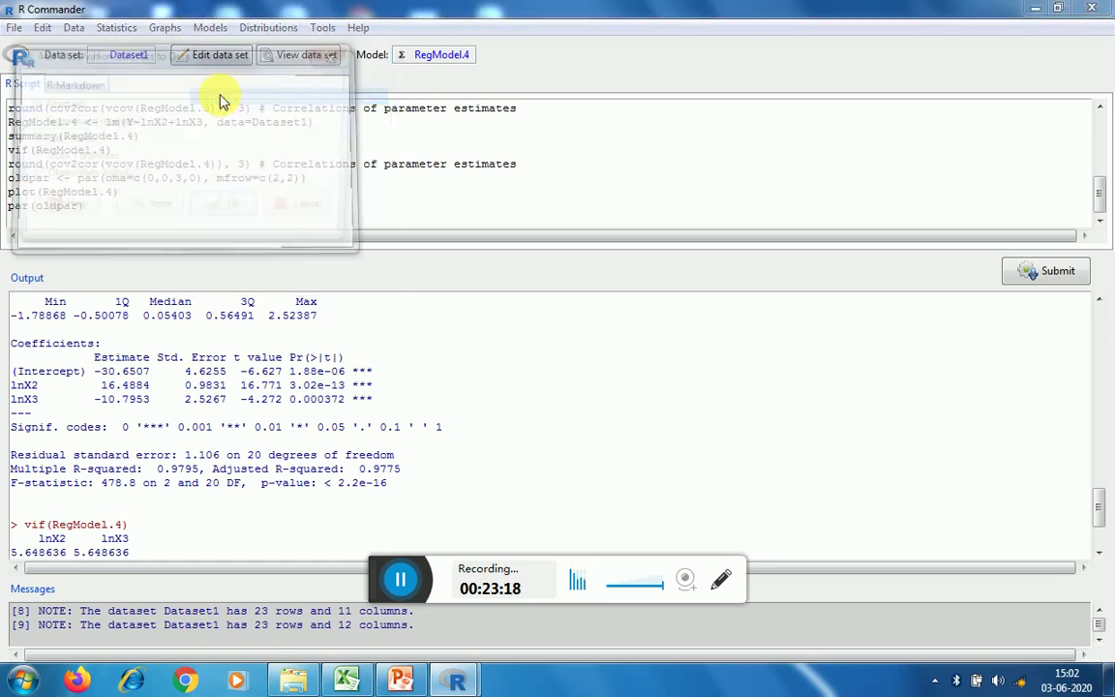
pyautogui.click(206, 210)
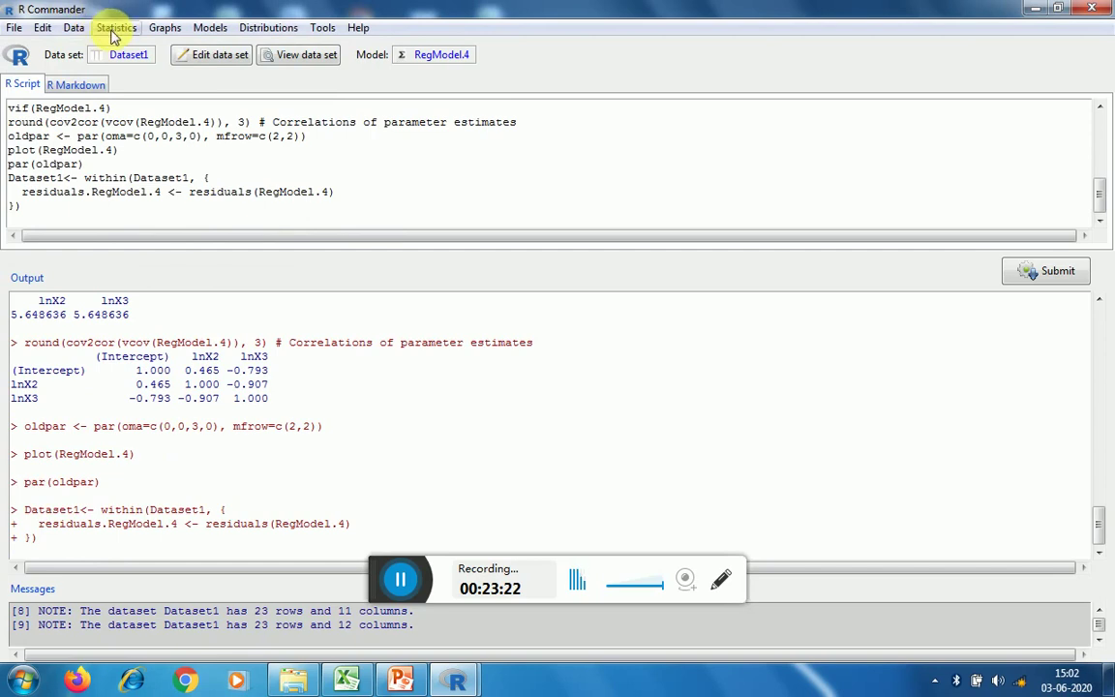
# Plot a histogram of residuals.RegModel.4, examine its shape, close the graphics window and return to R Commander.
pyautogui.click(160, 29)
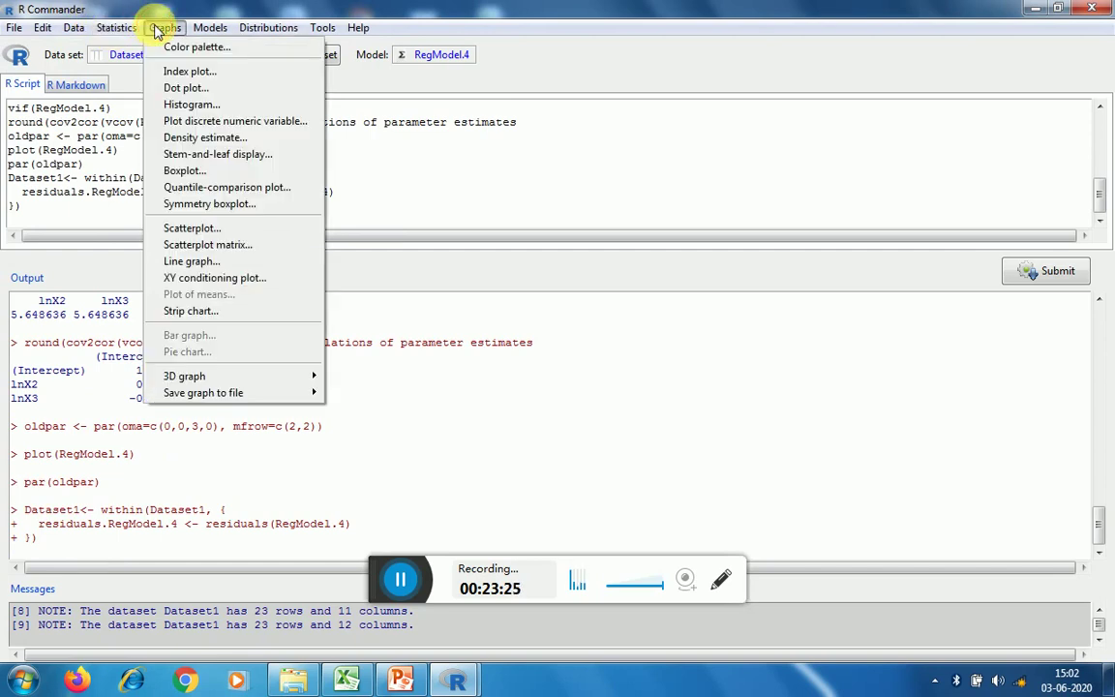
pyautogui.click(166, 105)
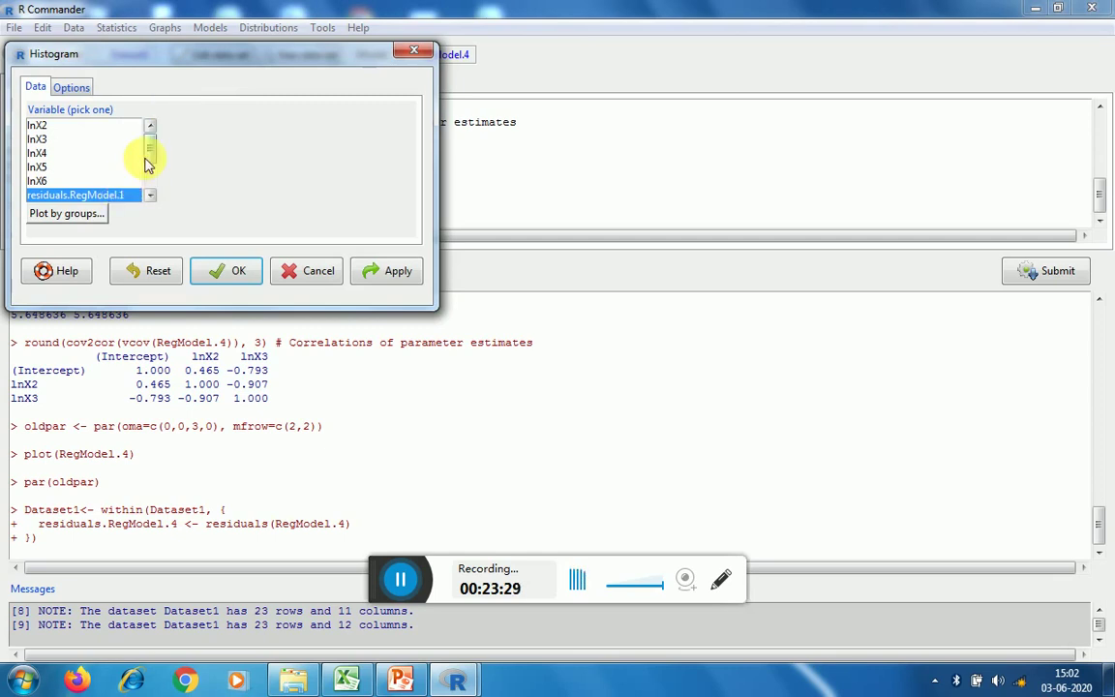
pyautogui.moveTo(151, 150)
pyautogui.mouseDown()
pyautogui.moveTo(147, 182)
pyautogui.moveTo(150, 161)
pyautogui.moveTo(138, 167)
pyautogui.mouseUp()
pyautogui.click(101, 153)
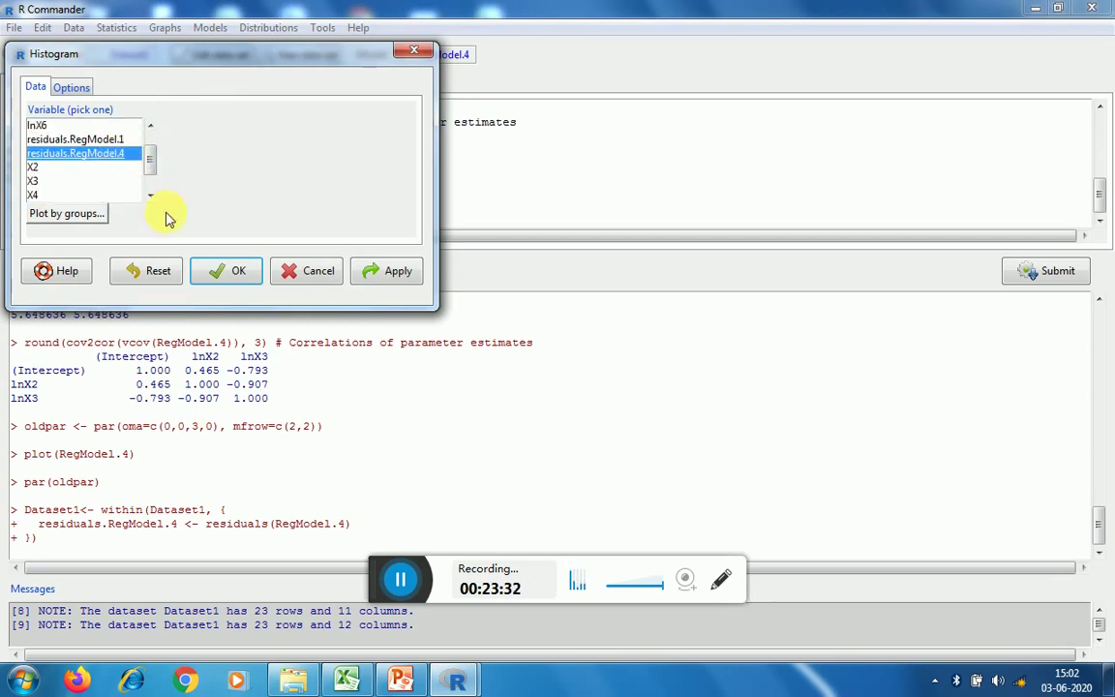
pyautogui.click(218, 270)
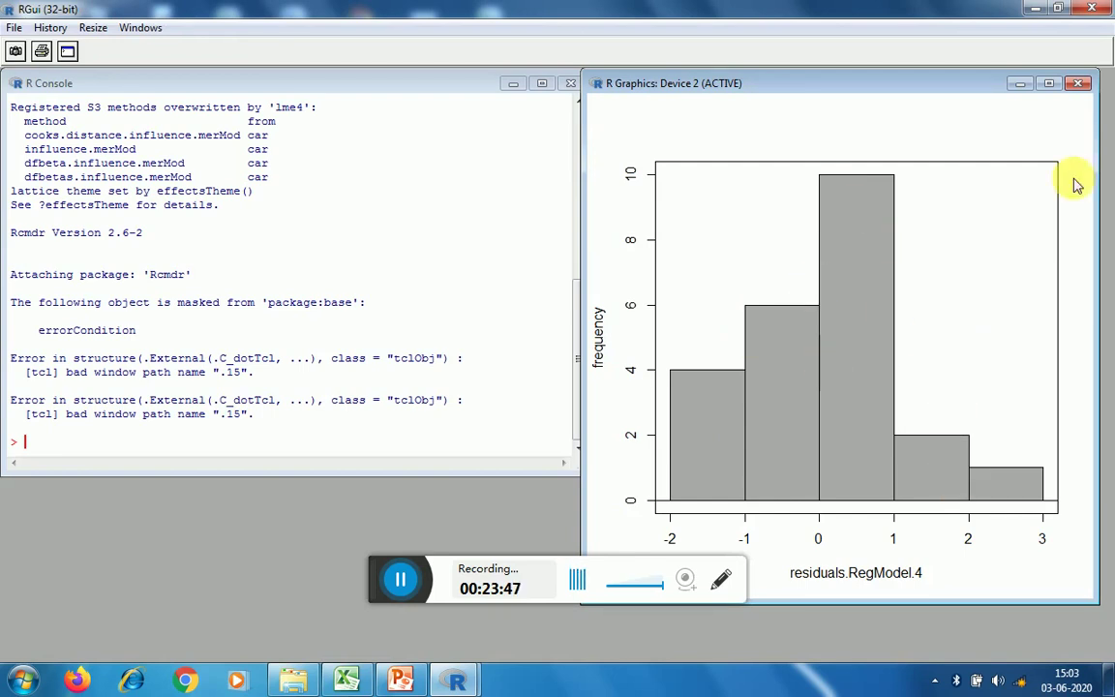
pyautogui.click(1078, 84)
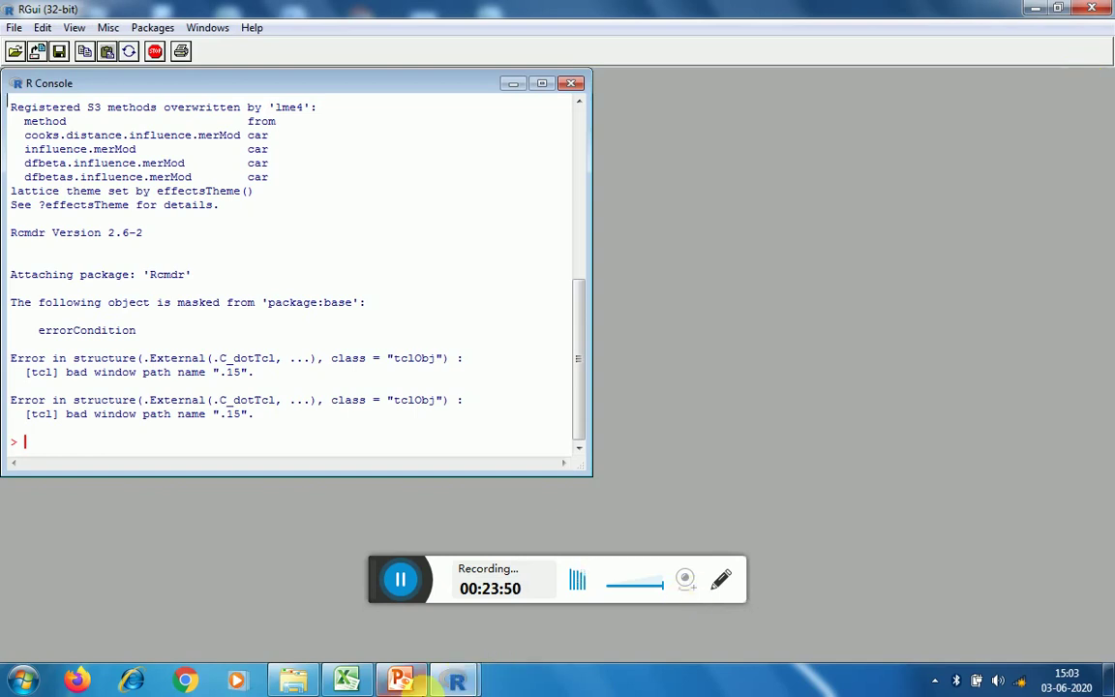
pyautogui.moveTo(430, 684)
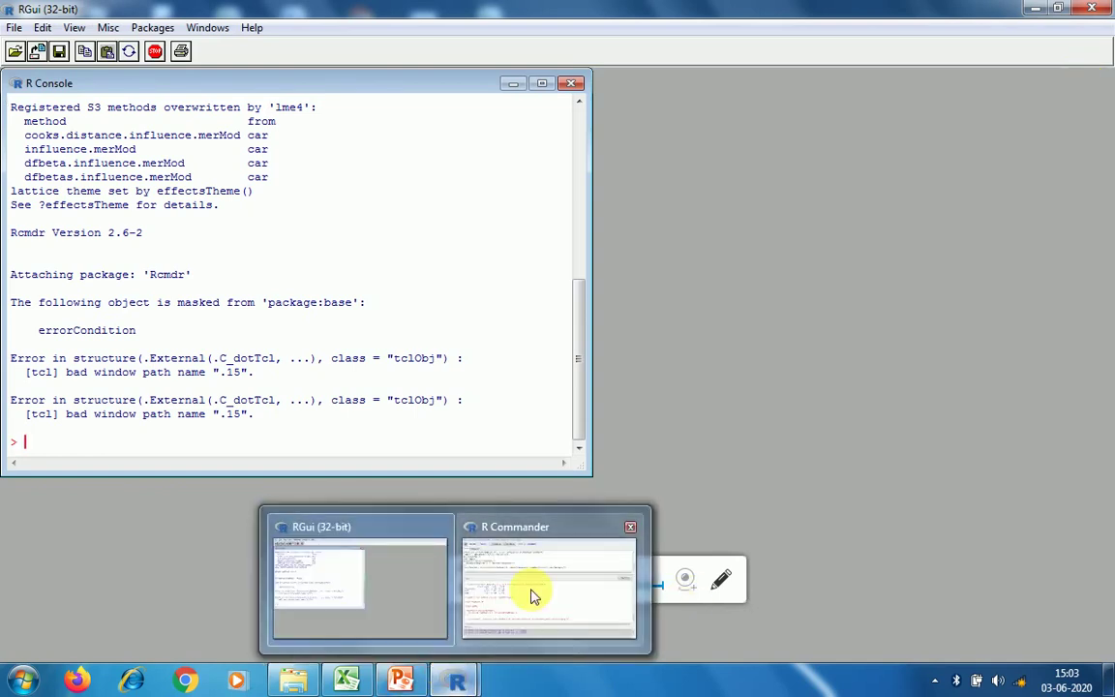
pyautogui.click(530, 594)
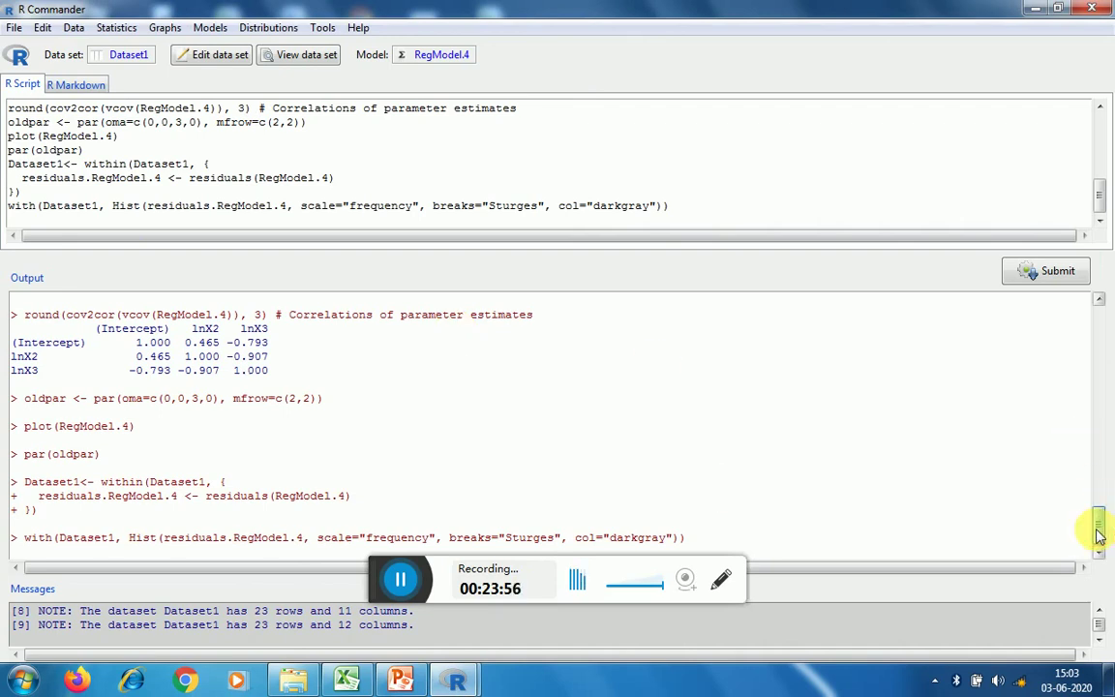
# Examine the RegModel.4 coefficients, significance and R-squared in the output, comparing lnX2 and lnX3 with the variable definitions in the Excel exercise sheet.
pyautogui.moveTo(1100, 533); pyautogui.dragTo(1100, 510)
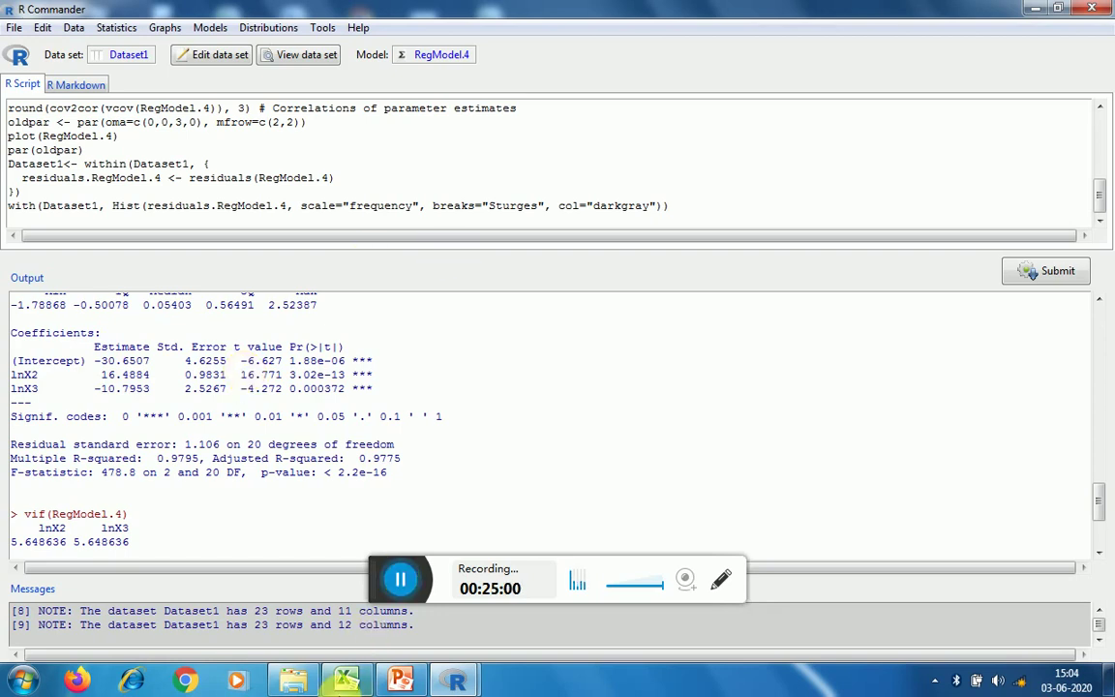
pyautogui.click(339, 679)
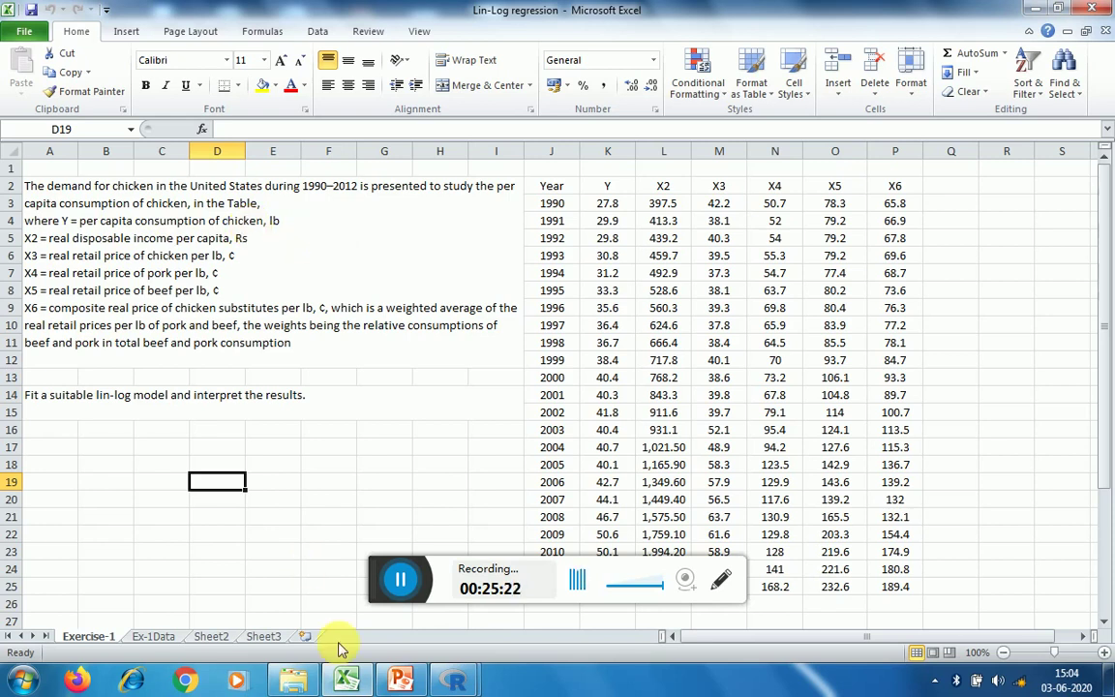
pyautogui.moveTo(453, 680)
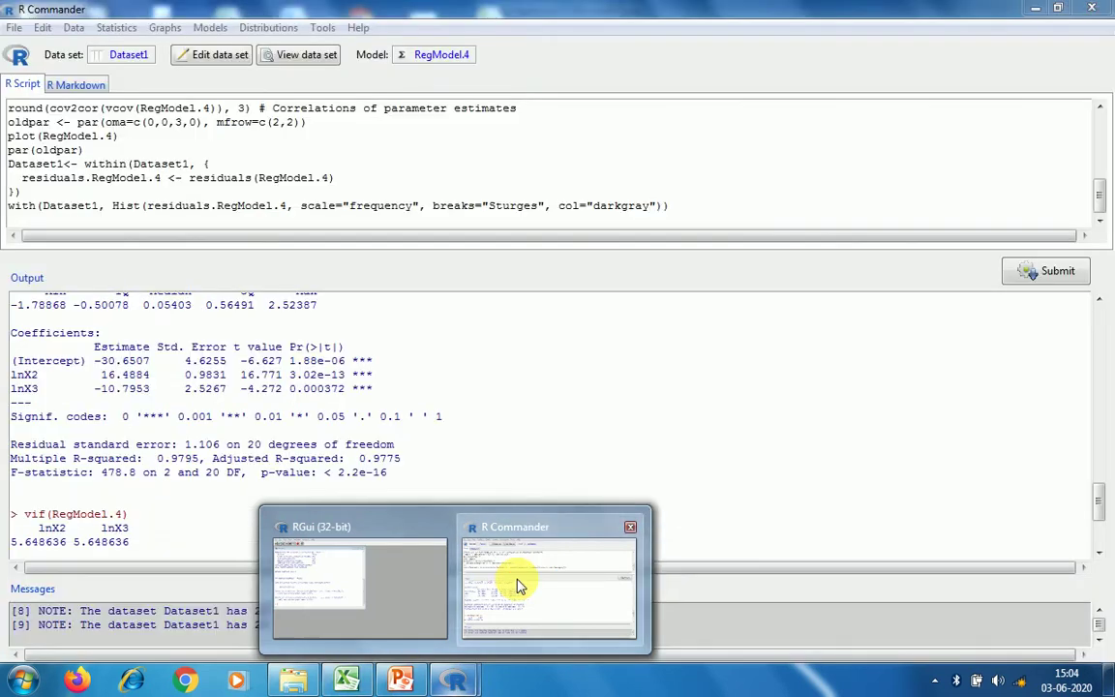
pyautogui.click(518, 585)
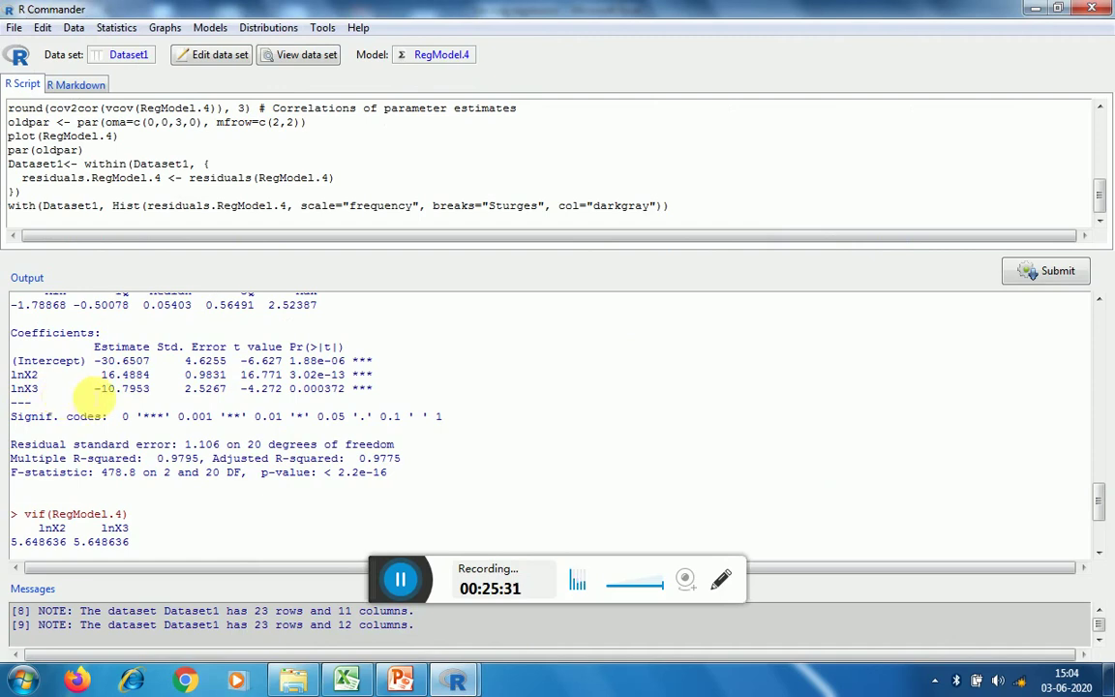
pyautogui.click(343, 681)
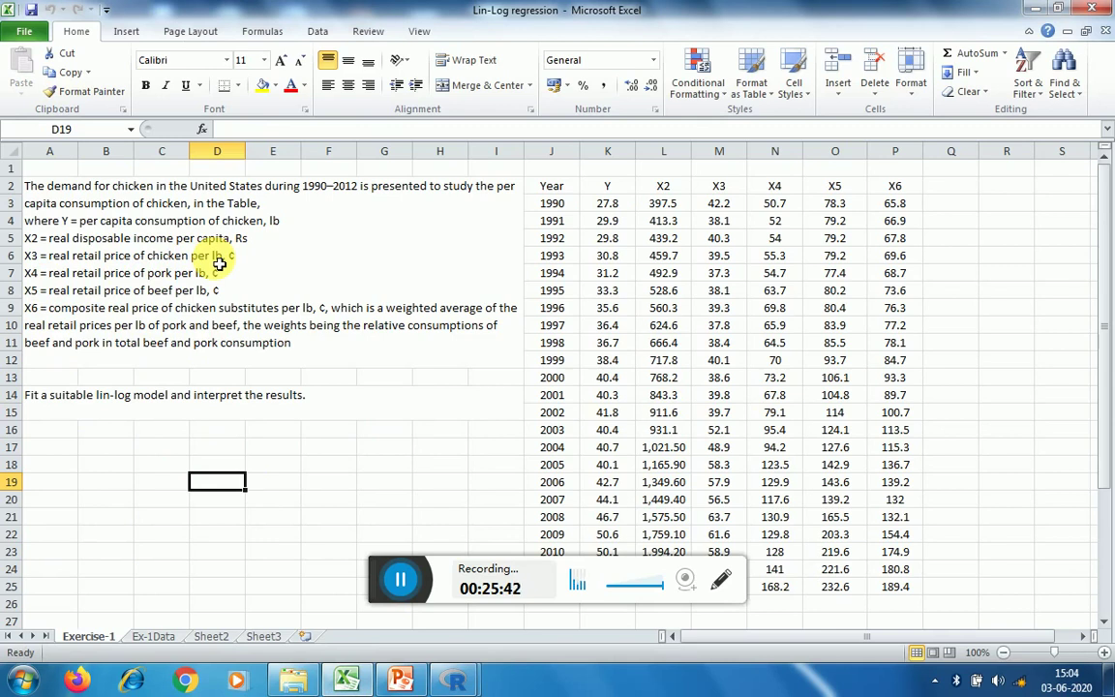
pyautogui.click(348, 680)
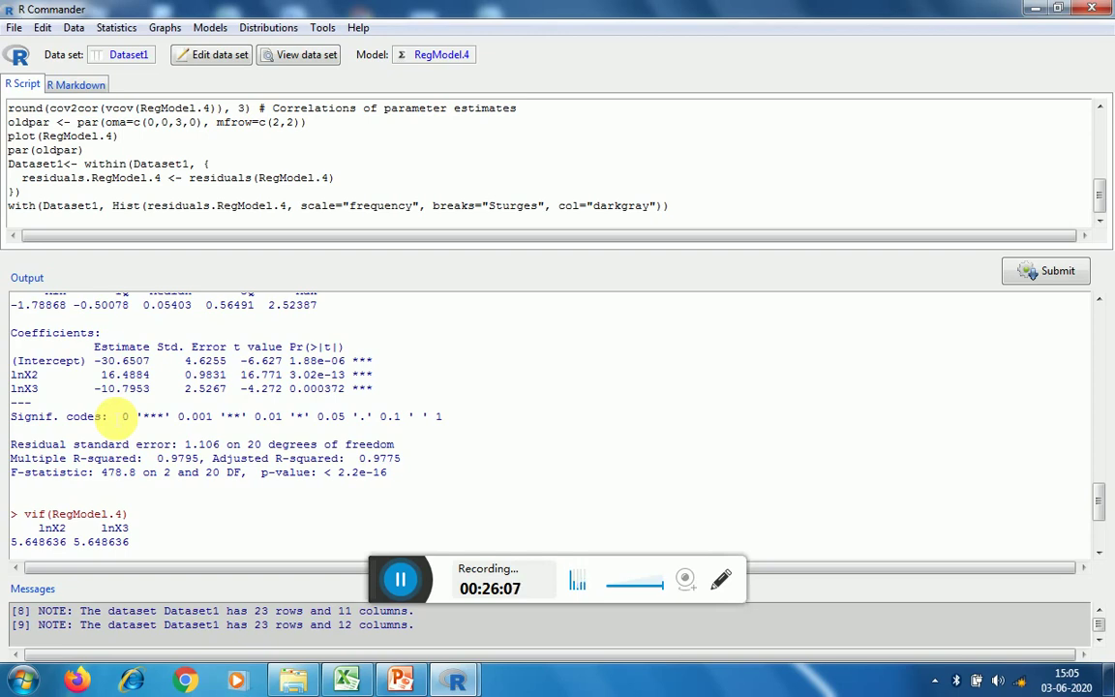
pyautogui.click(334, 683)
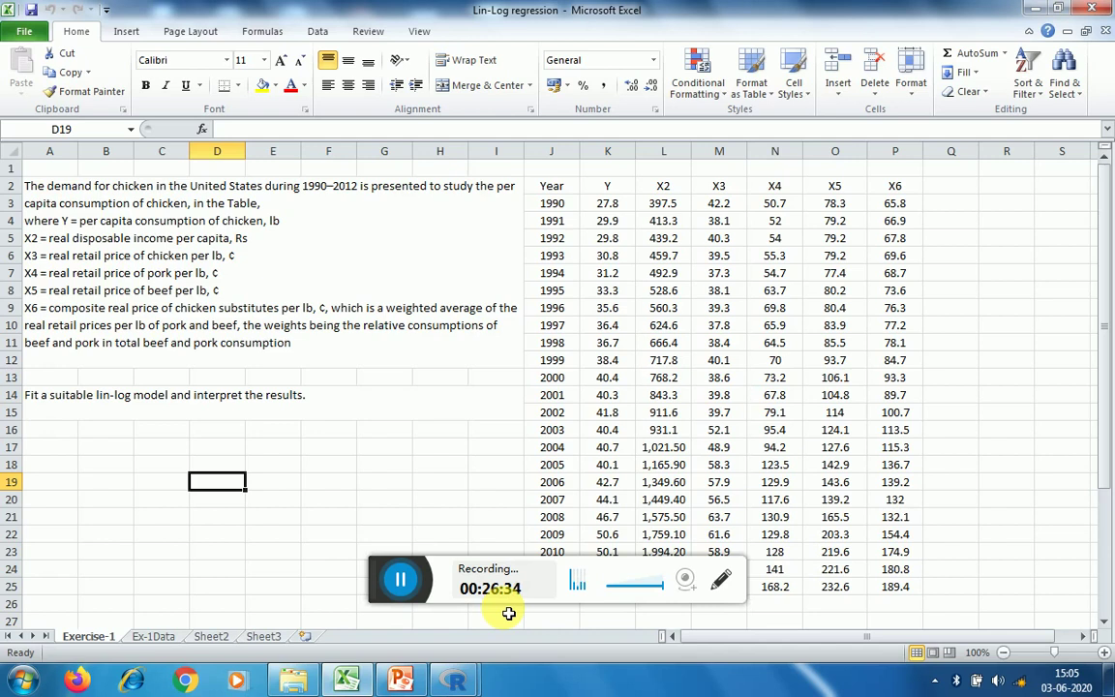
pyautogui.click(366, 674)
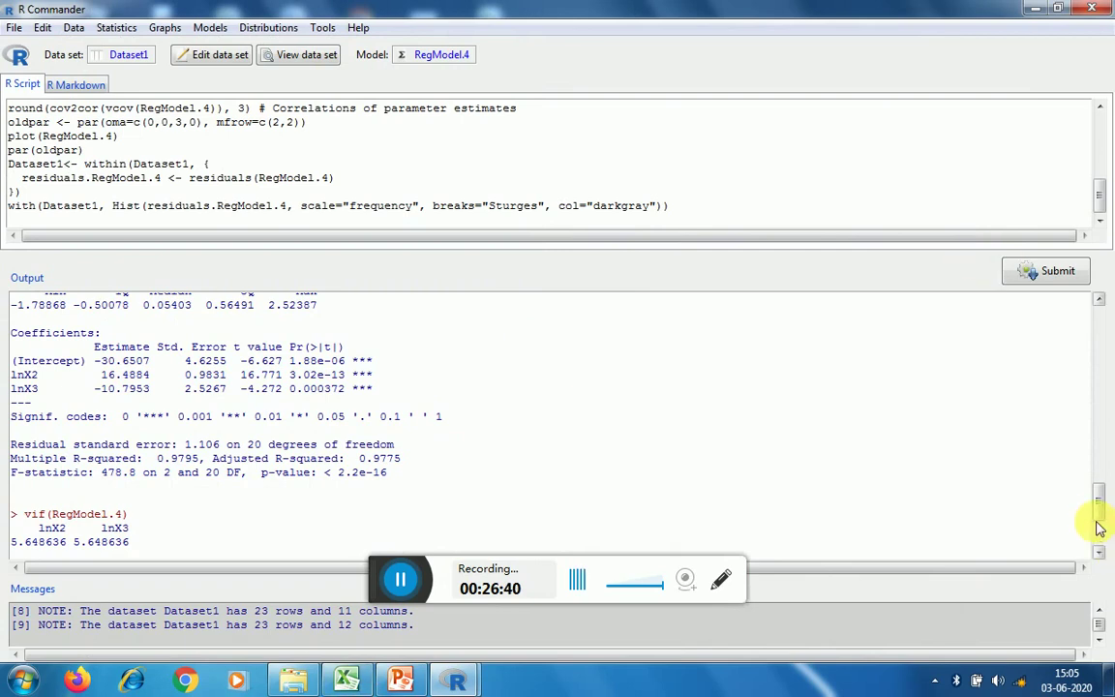
pyautogui.moveTo(1097, 503); pyautogui.dragTo(1096, 531)
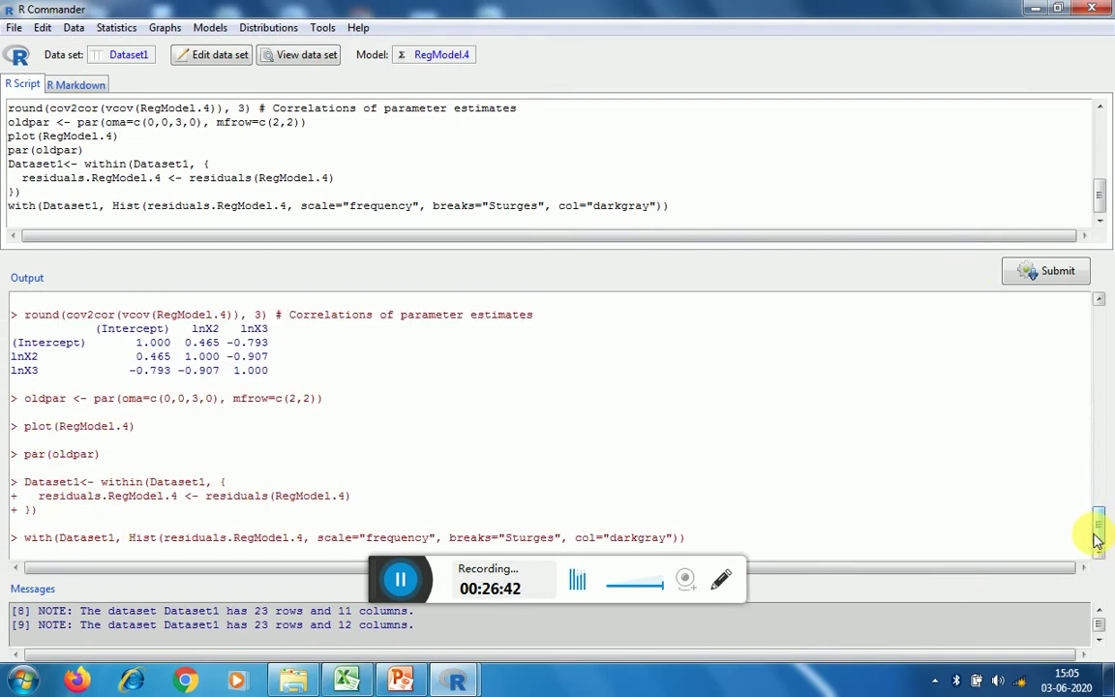